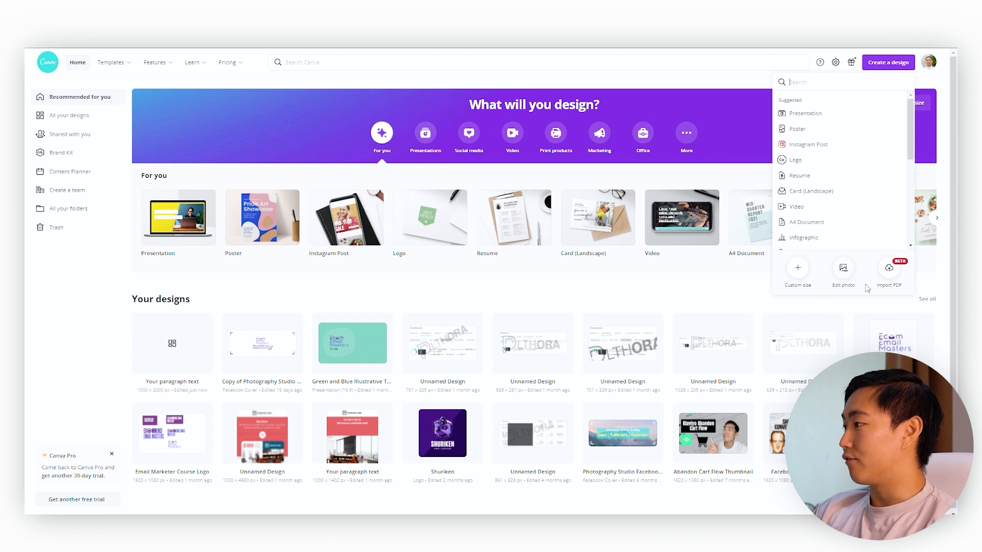
- Create a new custom-size design 1000 px wide and 3000 px high
{"action": "left_click", "coordinate": [797, 274]}
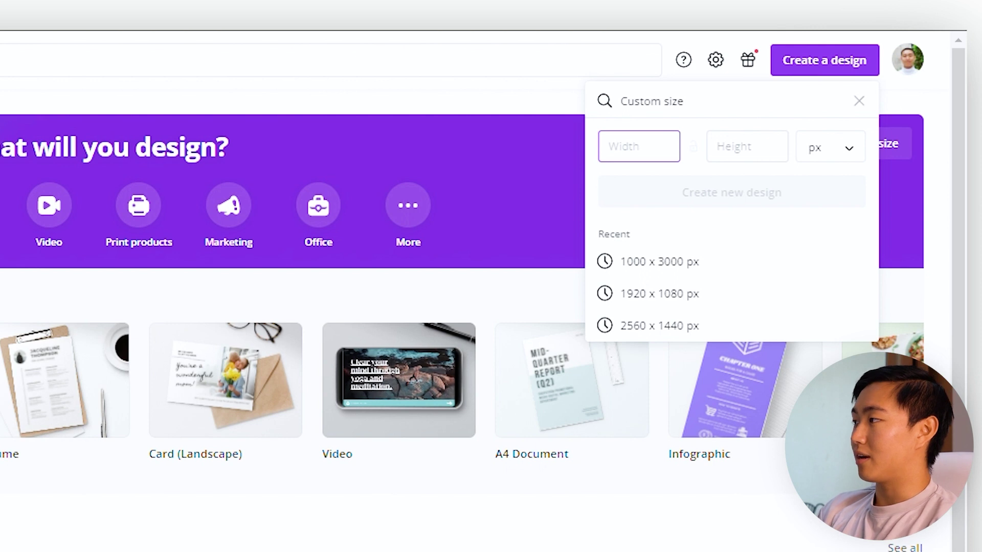
{"action": "type", "text": "1000"}
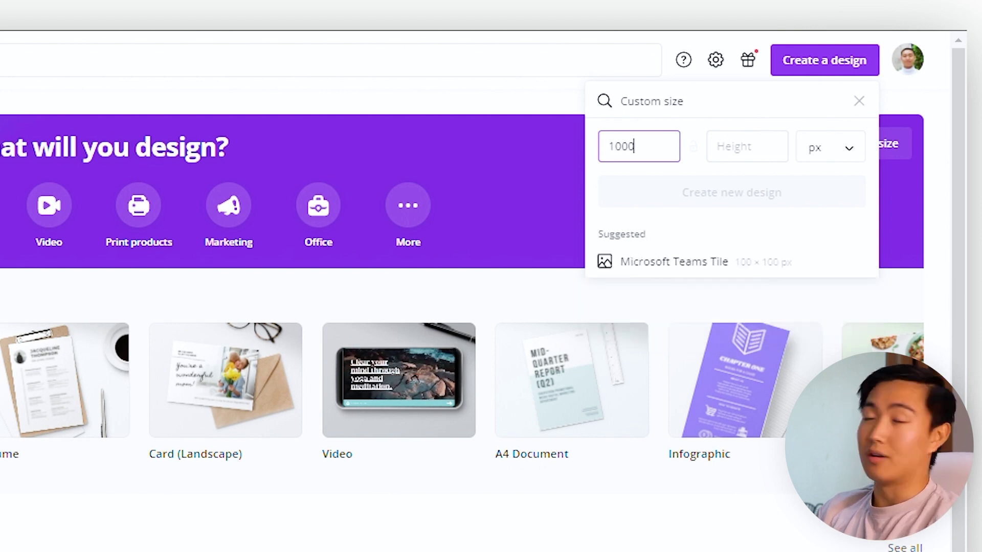
{"action": "key", "text": "Tab"}
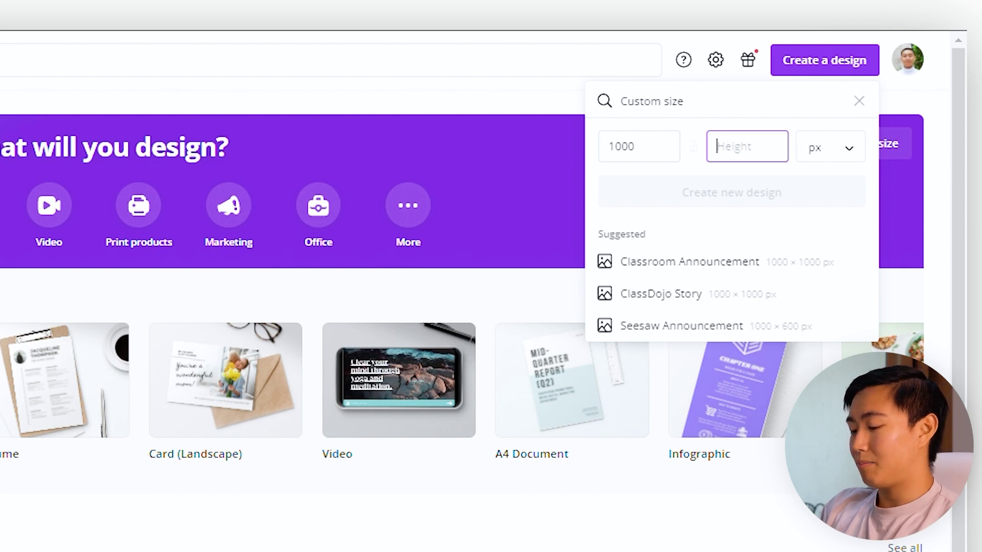
{"action": "type", "text": "3000"}
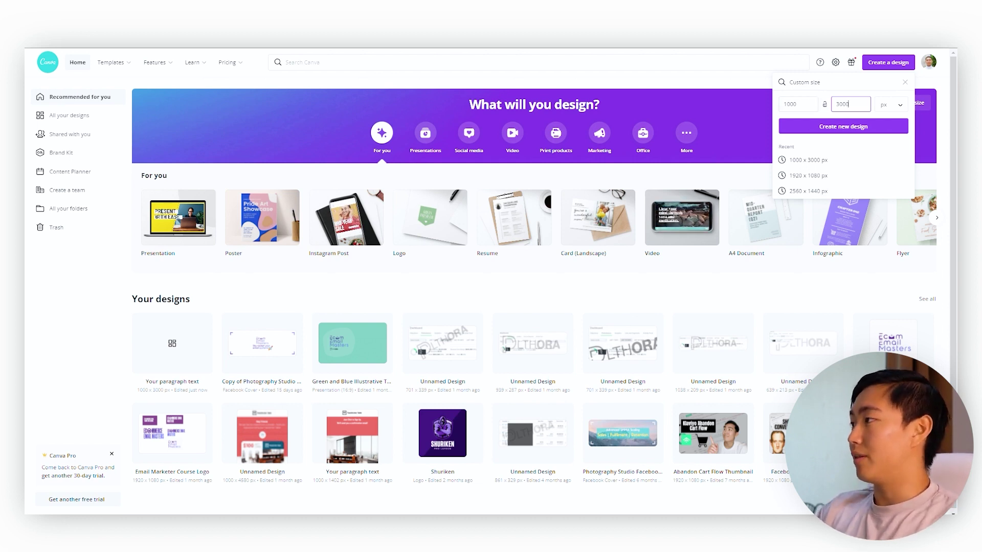
{"action": "left_click", "coordinate": [822, 127]}
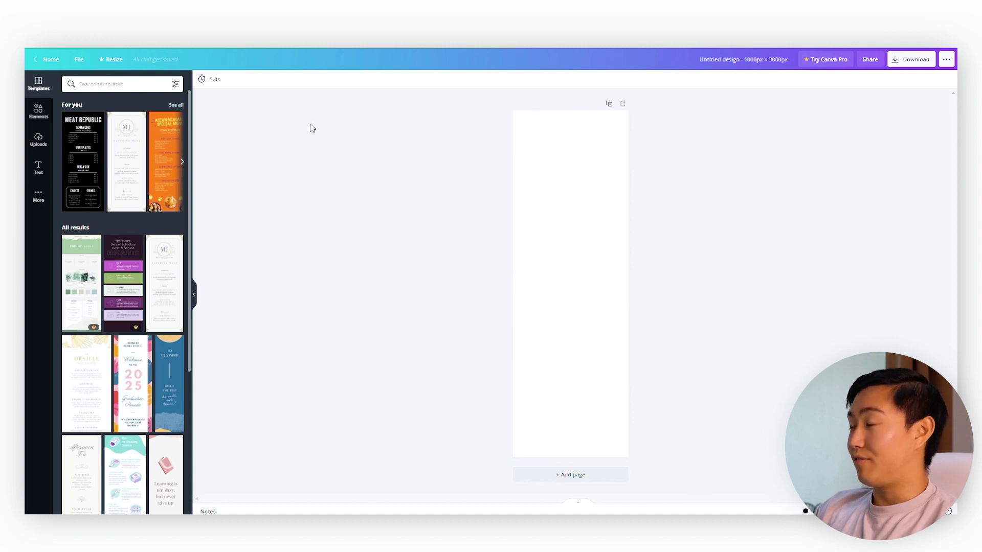
{"action": "left_click", "coordinate": [110, 59]}
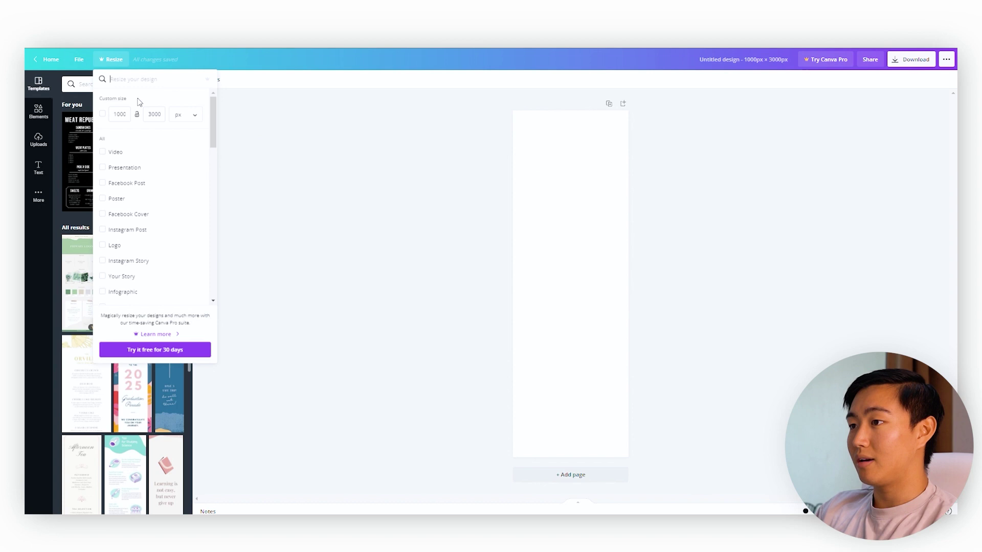
{"action": "left_click", "coordinate": [153, 115]}
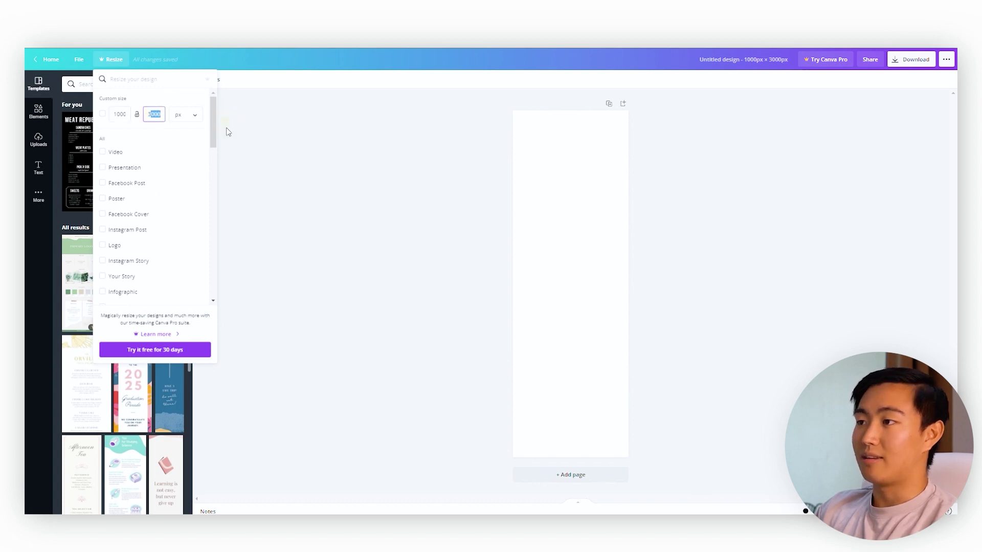
{"action": "left_click", "coordinate": [292, 183]}
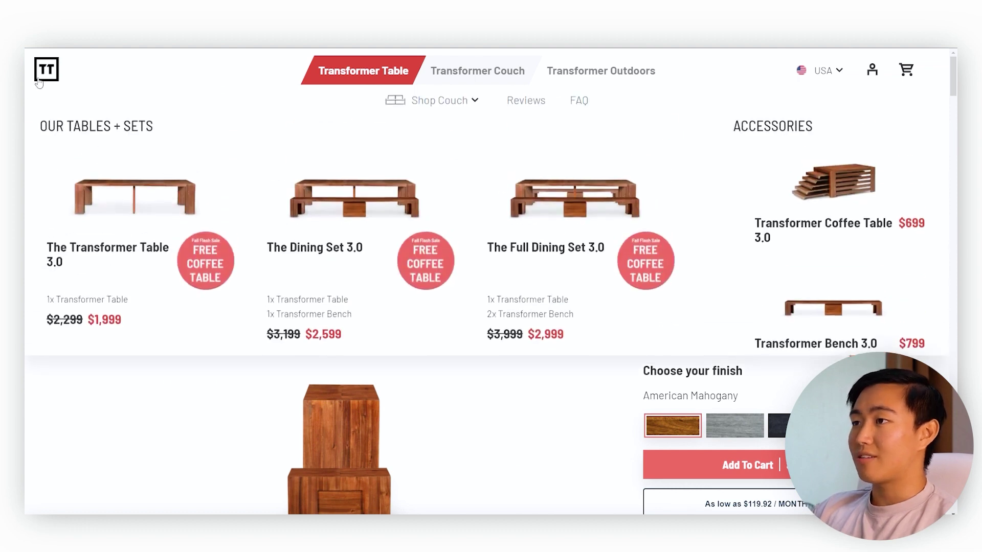
- Copy the TT logo image from the Transformer Table website and paste it near the top of the blank Canva page
{"action": "right_click", "coordinate": [46, 69]}
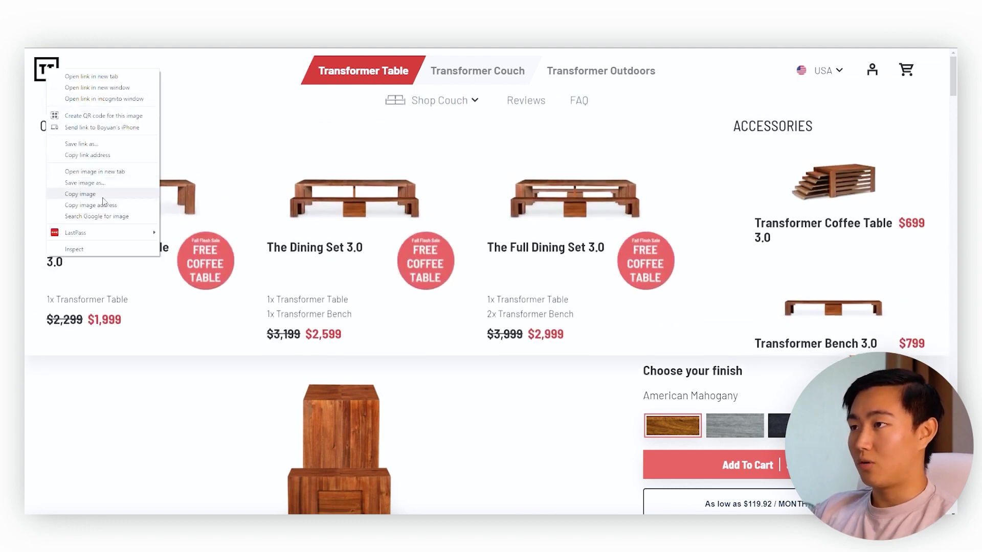
{"action": "left_click", "coordinate": [80, 193]}
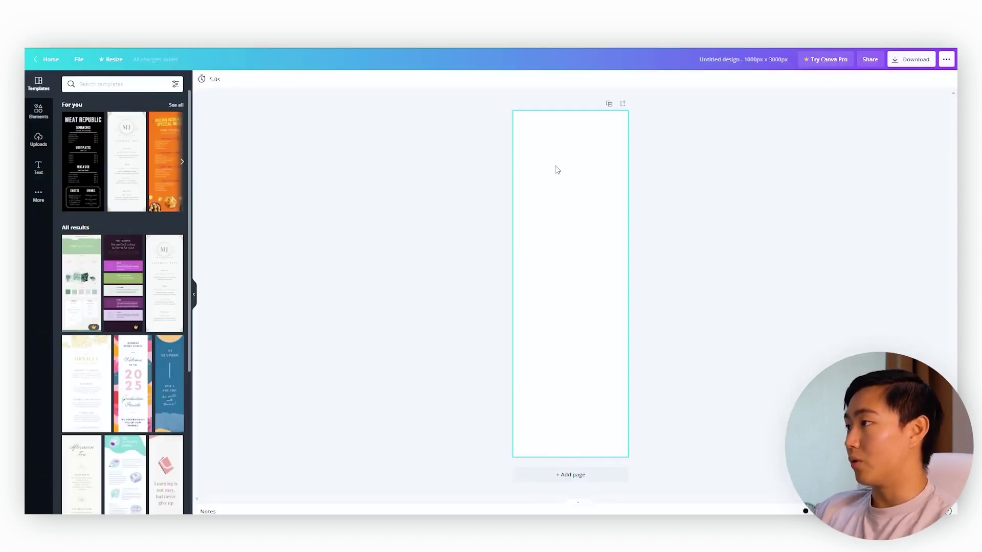
{"action": "key", "text": "ctrl+v"}
{"action": "left_click_drag", "start_coordinate": [573, 280], "coordinate": [580, 125]}
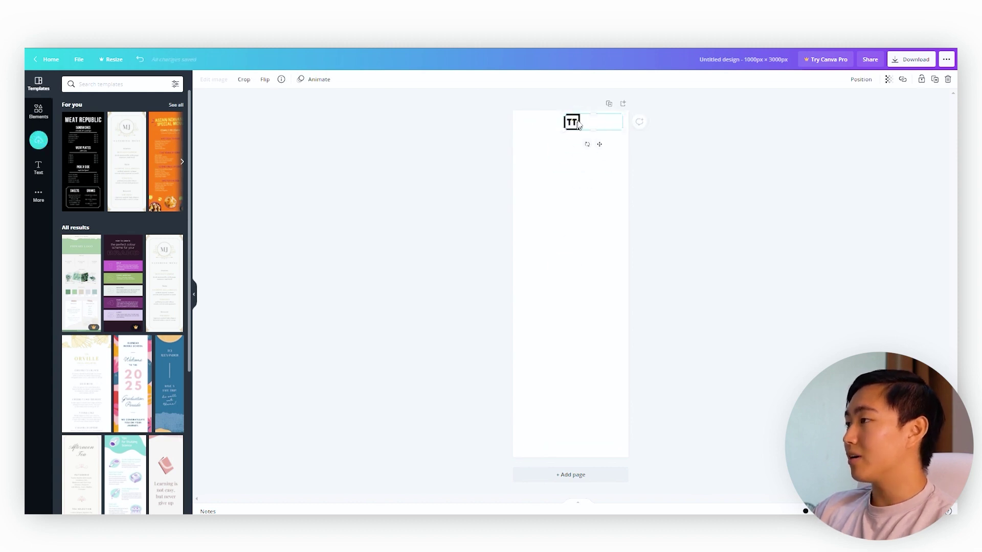
- Crop away the empty area beside the TT logo and centre it at the top of the page
{"action": "scroll", "coordinate": [572, 176], "scroll_direction": "up", "scroll_amount": 5}
{"action": "scroll", "coordinate": [572, 176], "scroll_direction": "down", "scroll_amount": 5}
{"action": "scroll", "coordinate": [570, 173], "scroll_direction": "up", "scroll_amount": 5}
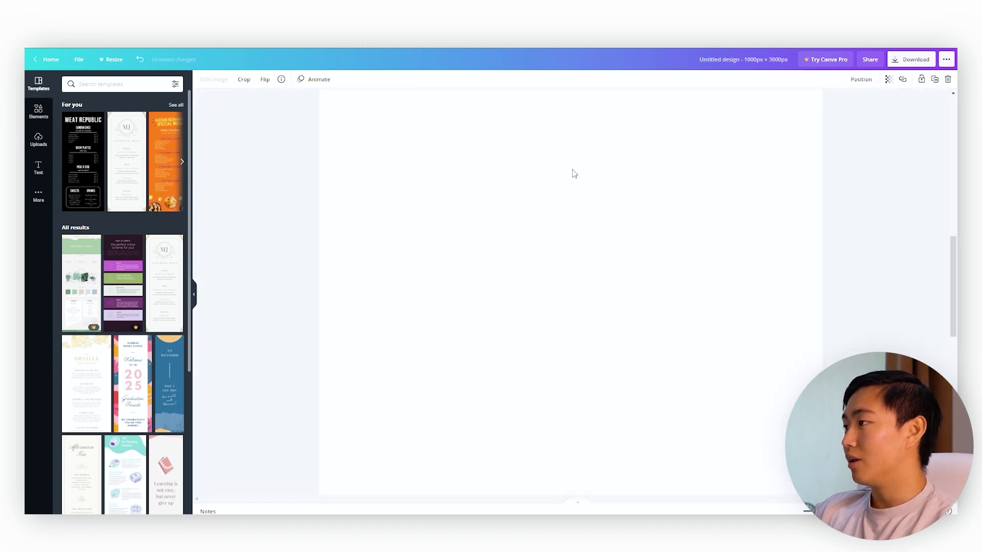
{"action": "scroll", "coordinate": [573, 173], "scroll_direction": "up", "scroll_amount": 5}
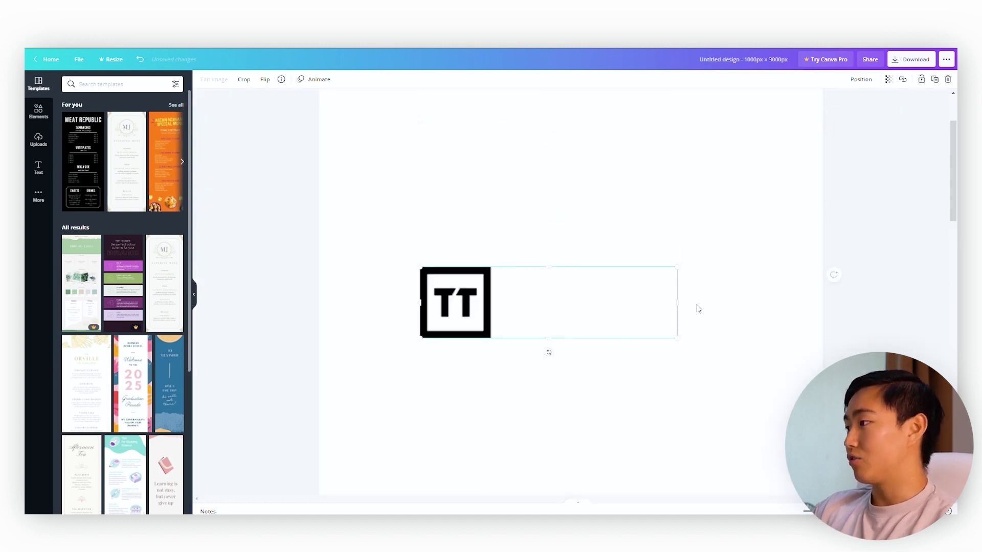
{"action": "left_click_drag", "start_coordinate": [680, 300], "coordinate": [498, 298]}
{"action": "scroll", "coordinate": [498, 298], "scroll_direction": "up", "scroll_amount": 2}
{"action": "left_click_drag", "start_coordinate": [437, 396], "coordinate": [705, 158]}
{"action": "left_click_drag", "start_coordinate": [622, 164], "coordinate": [580, 158]}
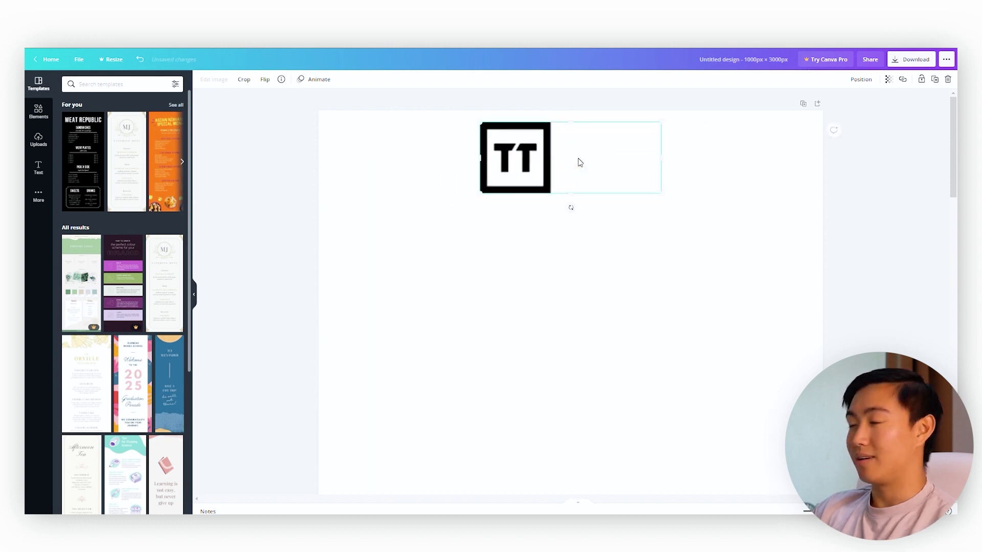
{"action": "left_click_drag", "start_coordinate": [659, 156], "coordinate": [576, 152]}
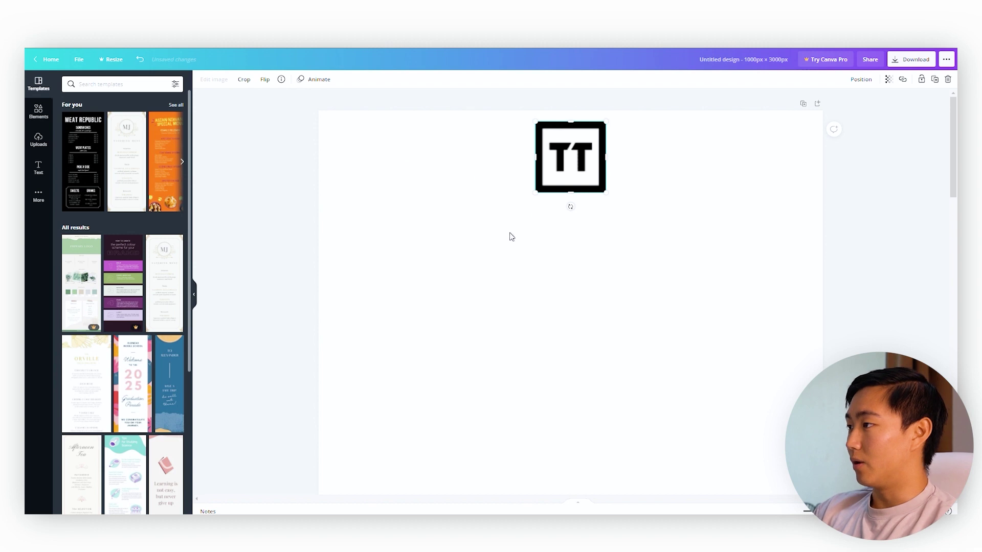
- Scale the TT logo down slightly and keep it centred at the top of the page
{"action": "key", "text": "ctrl+alt+0"}
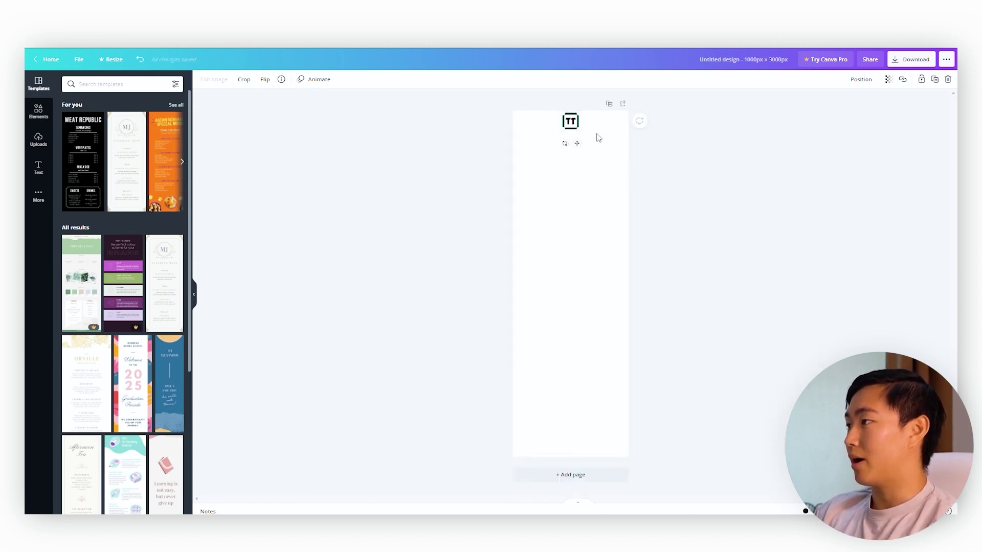
{"action": "key", "text": "ctrl+0"}
{"action": "scroll", "coordinate": [567, 137], "scroll_direction": "up", "scroll_amount": 5}
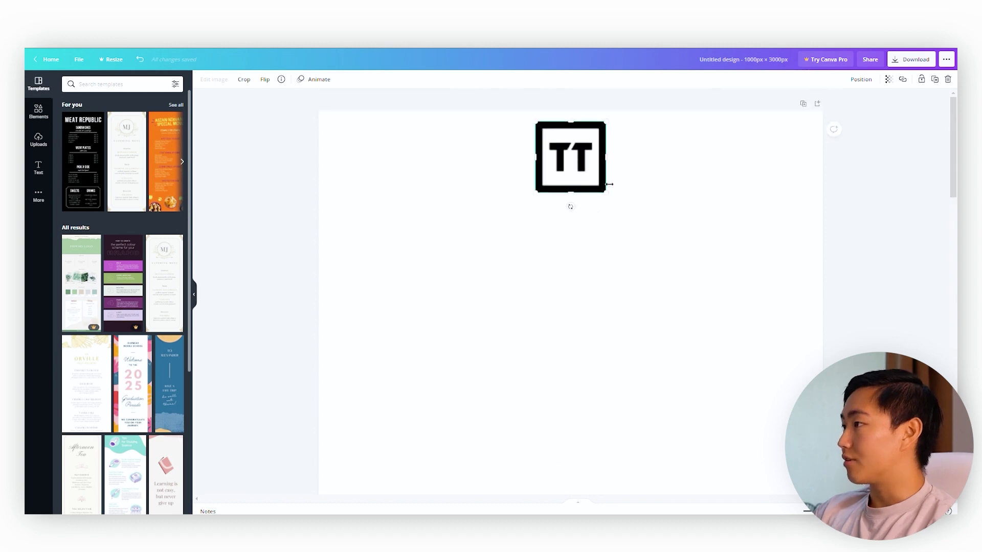
{"action": "left_click_drag", "start_coordinate": [606, 192], "coordinate": [577, 161]}
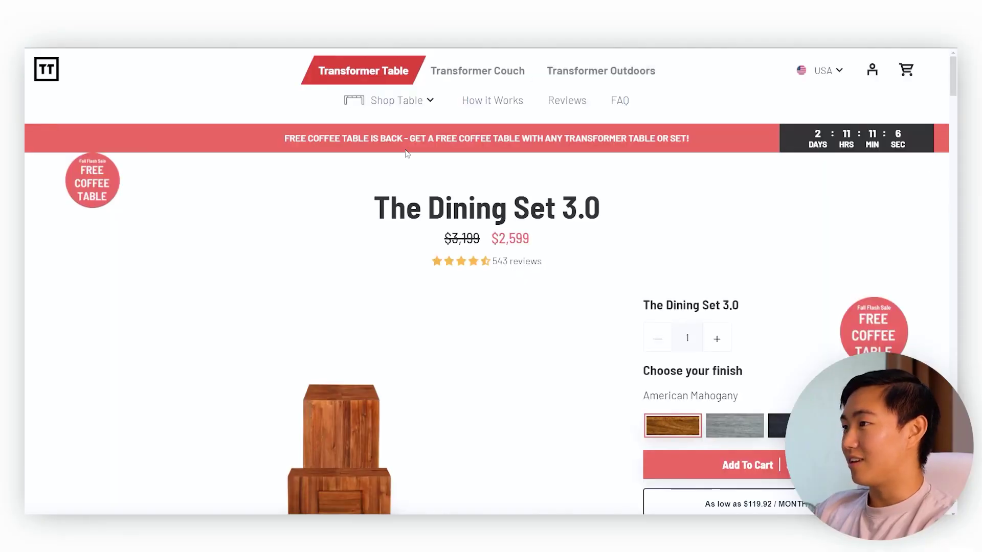
- Add a heading below the logo and set its font to Barlow Condensed Bold
{"action": "left_click_drag", "start_coordinate": [267, 144], "coordinate": [697, 143]}
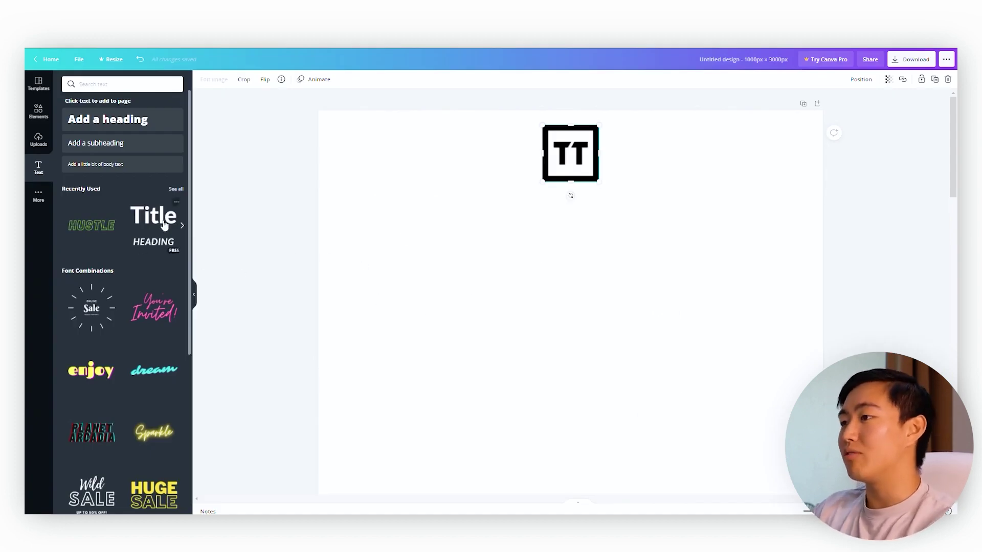
{"action": "left_click_drag", "start_coordinate": [165, 225], "coordinate": [409, 245]}
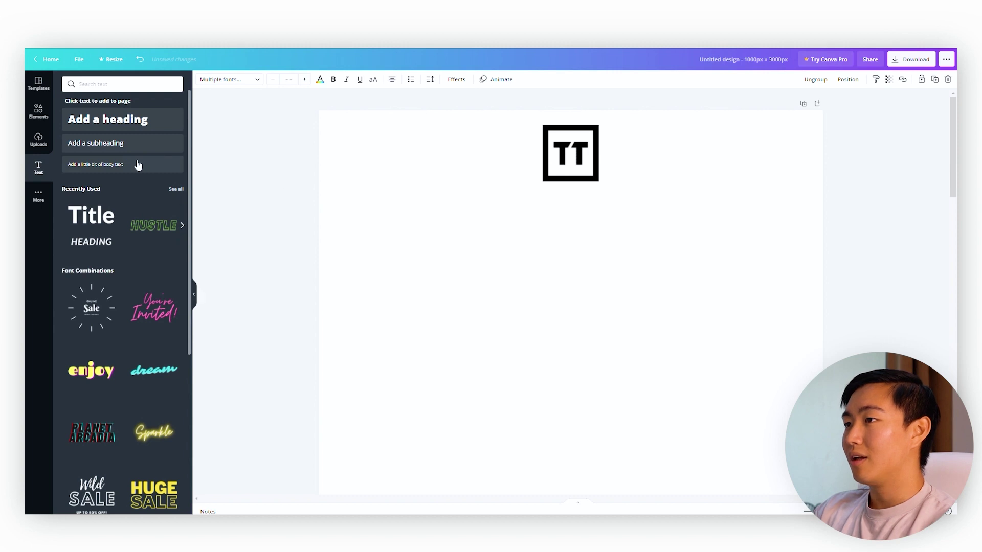
{"action": "left_click", "coordinate": [131, 118]}
{"action": "left_click", "coordinate": [567, 307]}
{"action": "key", "text": "ctrl+a"}
{"action": "left_click", "coordinate": [226, 81]}
{"action": "left_click_drag", "start_coordinate": [409, 306], "coordinate": [749, 309]}
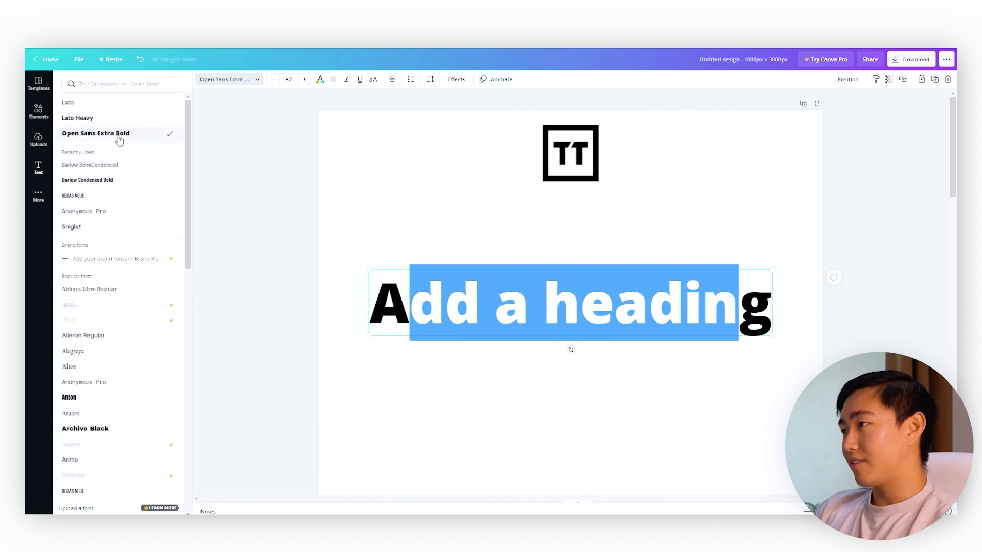
{"action": "left_click", "coordinate": [92, 179]}
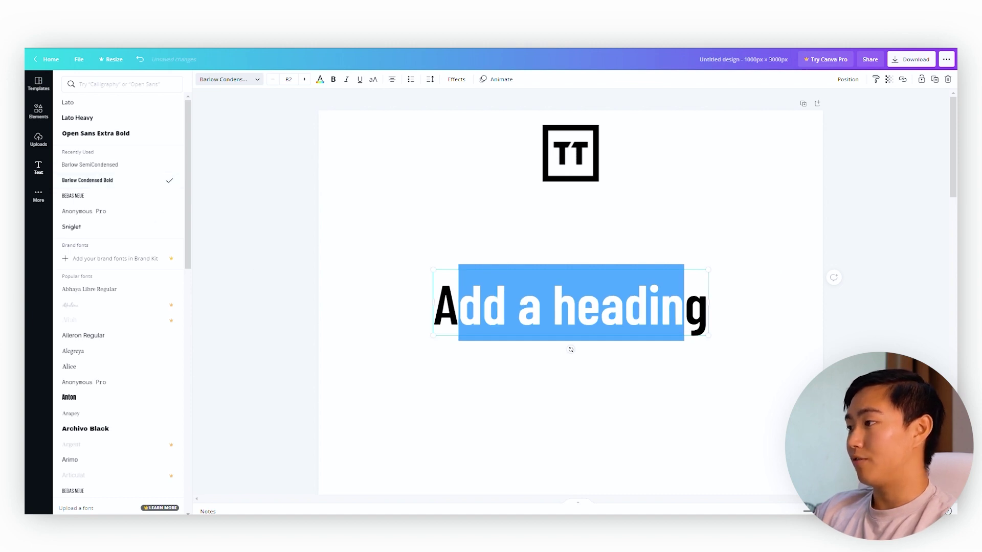
- Replace the heading text with "Fall Sale: Free Coffee Table worth $699 with every Table Ordered"
{"action": "left_click", "coordinate": [482, 304]}
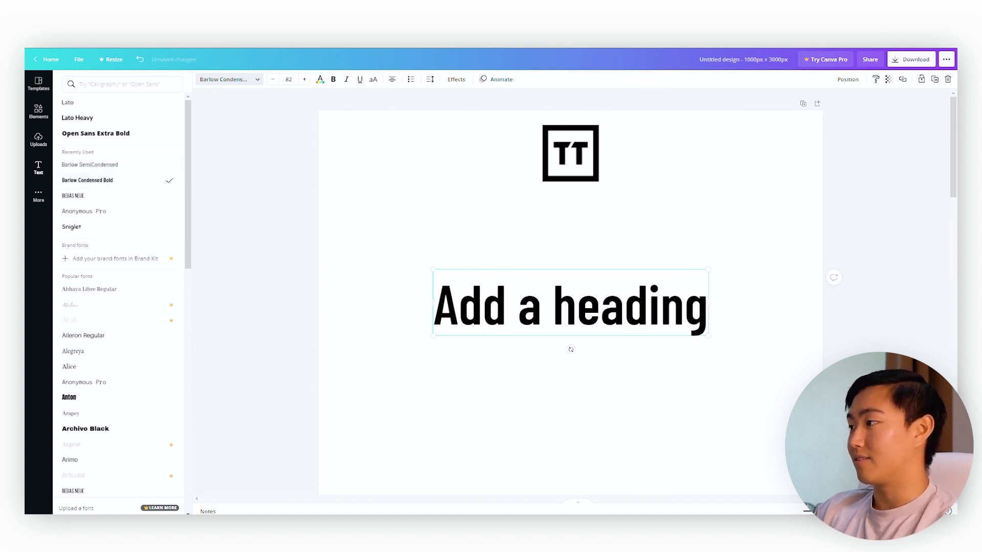
{"action": "key", "text": "ctrl+a"}
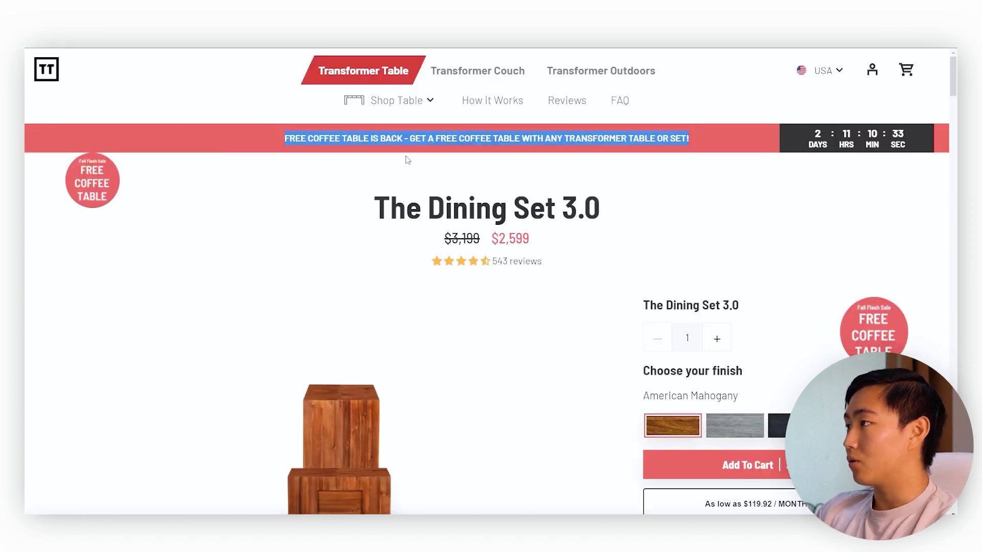
{"action": "scroll", "coordinate": [407, 160], "scroll_direction": "down", "scroll_amount": 4}
{"action": "scroll", "coordinate": [401, 157], "scroll_direction": "up", "scroll_amount": 4}
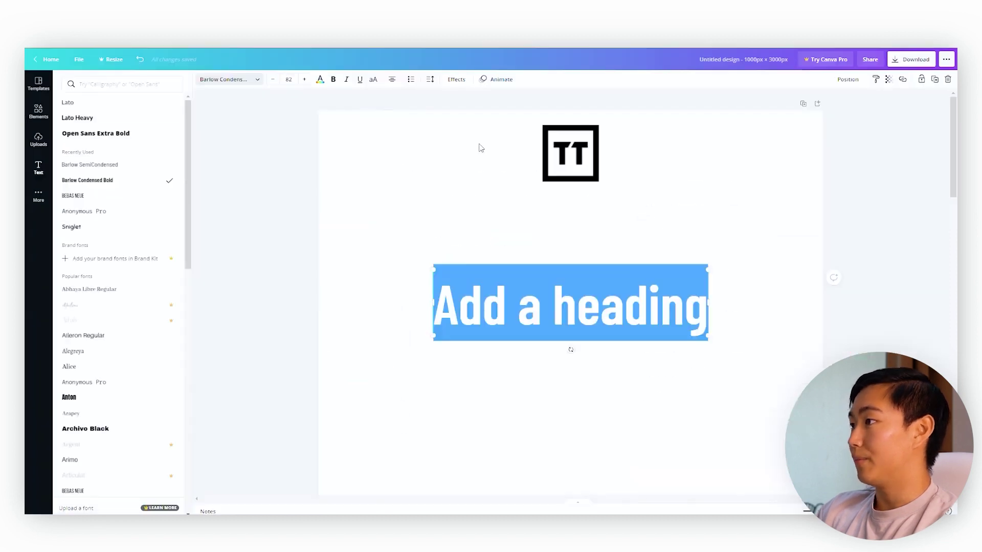
{"action": "type", "text": "Fall Sale: F"}
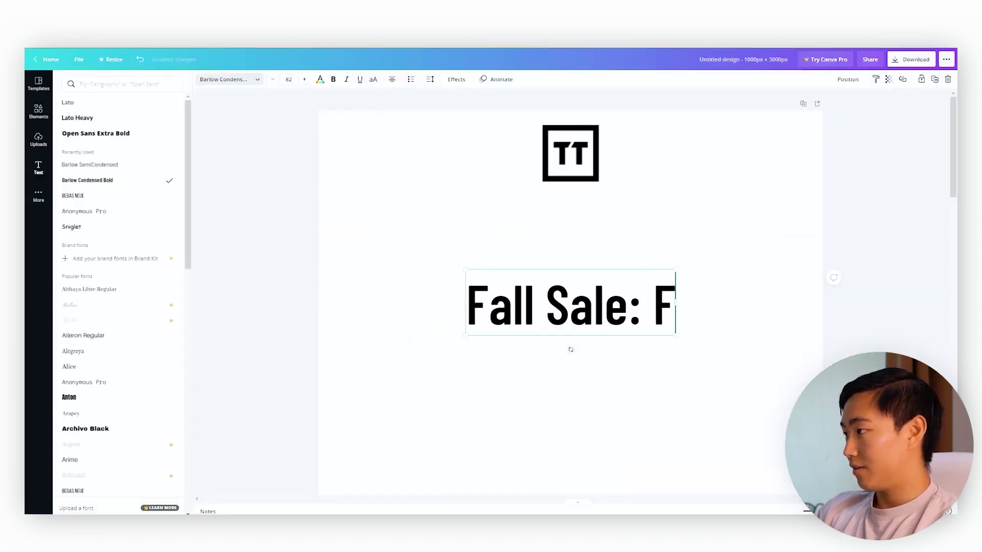
{"action": "type", "text": "ree Coffee Table w"}
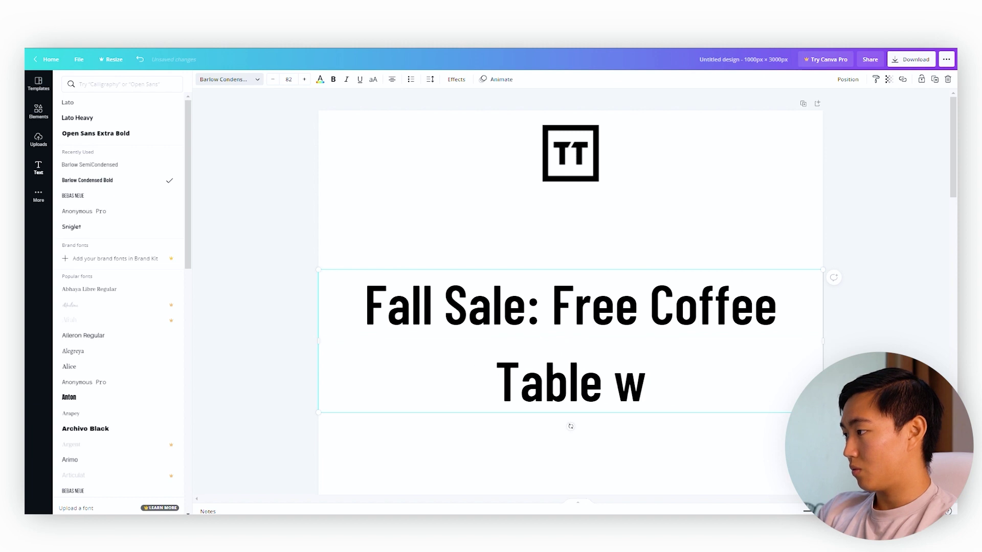
{"action": "key", "text": "BackSpace"}
{"action": "type", "text": "- $699 with every Table "}
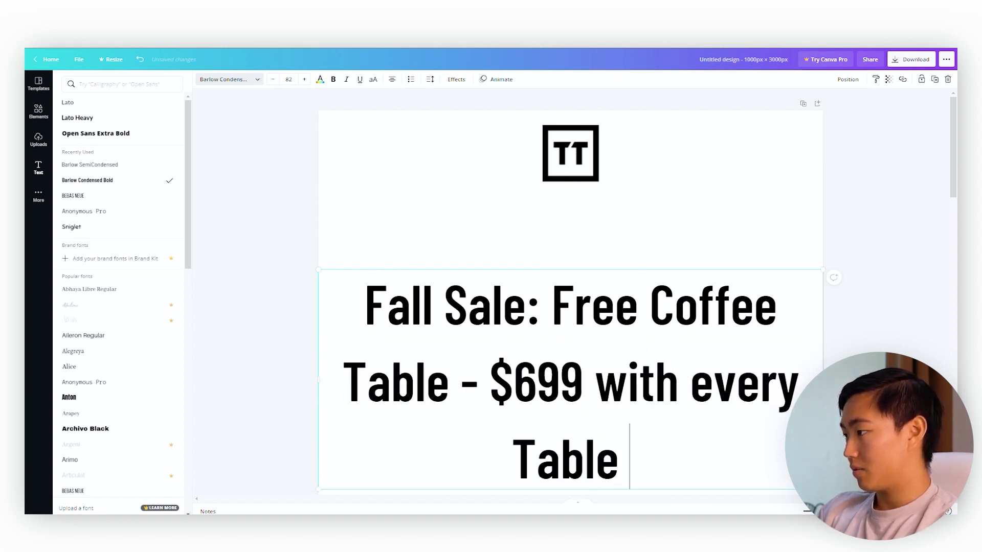
{"action": "type", "text": "Orderedworth"}
- Set the whole heading's font size to 51
{"action": "key", "text": "ctrl+a"}
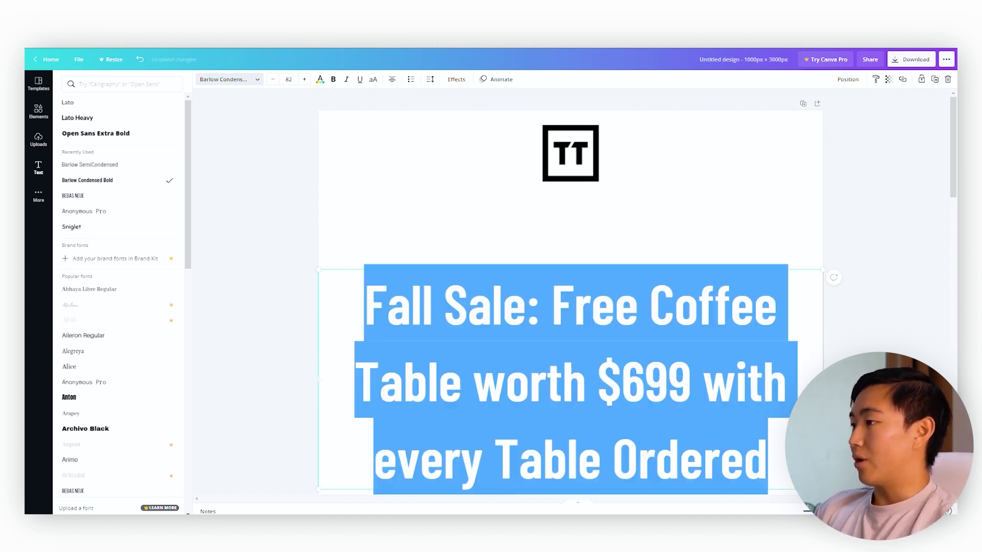
{"action": "scroll", "coordinate": [570, 306], "scroll_direction": "down", "scroll_amount": 1}
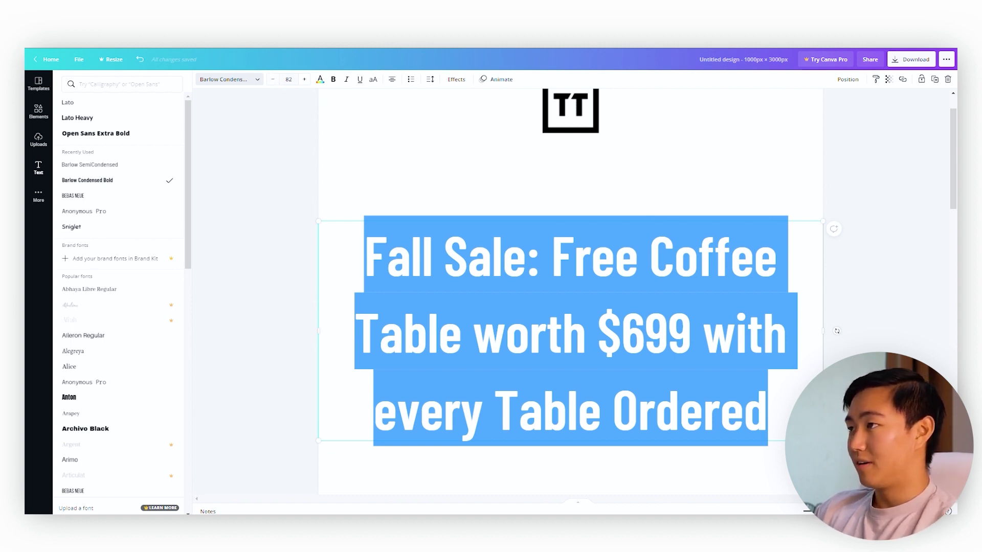
{"action": "left_click", "coordinate": [288, 79]}
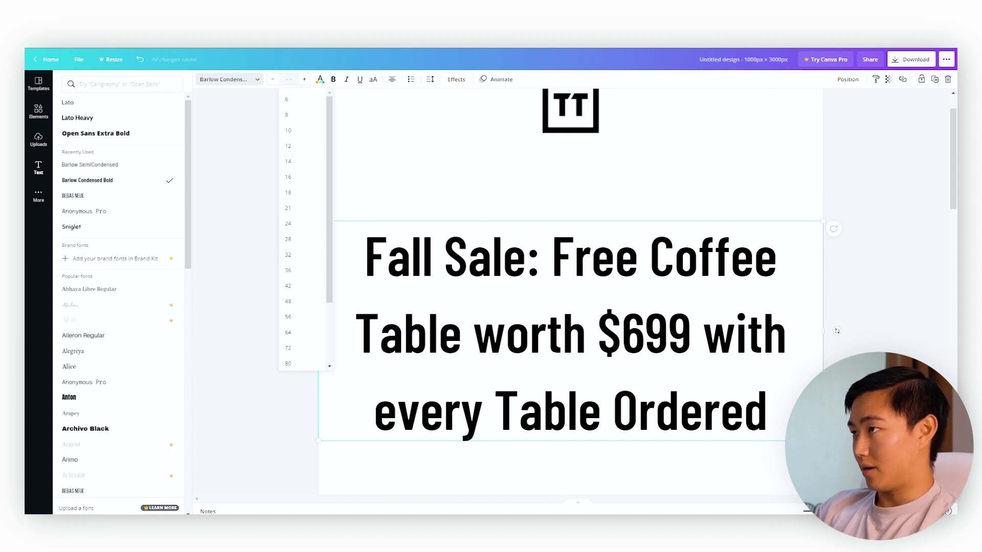
{"action": "key", "text": "Return"}
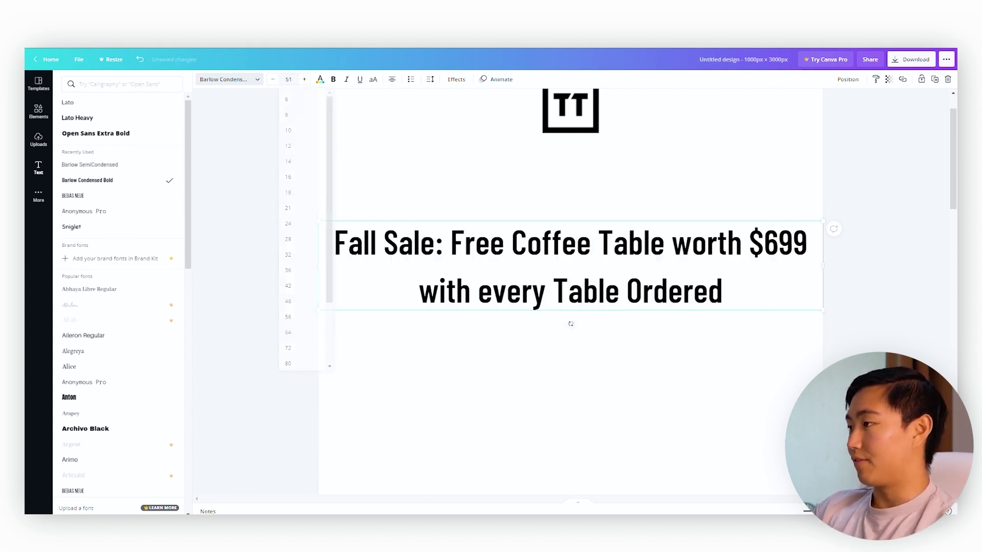
- Remove "Fall Sale:" from the heading and narrow its text box so the second line starts with "every"
{"action": "scroll", "coordinate": [825, 276], "scroll_direction": "up", "scroll_amount": 1}
{"action": "left_click_drag", "start_coordinate": [450, 289], "coordinate": [318, 285]}
{"action": "key", "text": "BackSpace"}
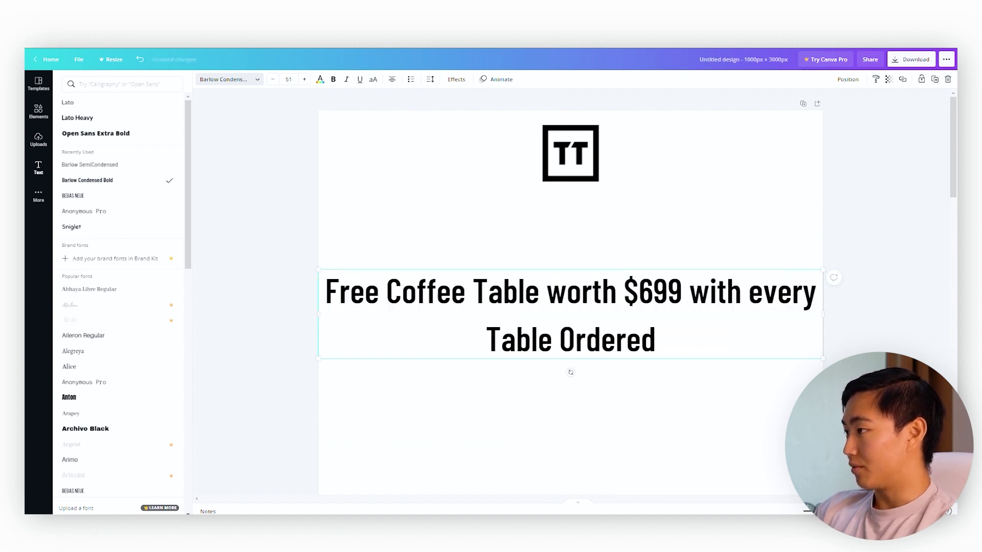
{"action": "left_click_drag", "start_coordinate": [319, 314], "coordinate": [375, 313]}
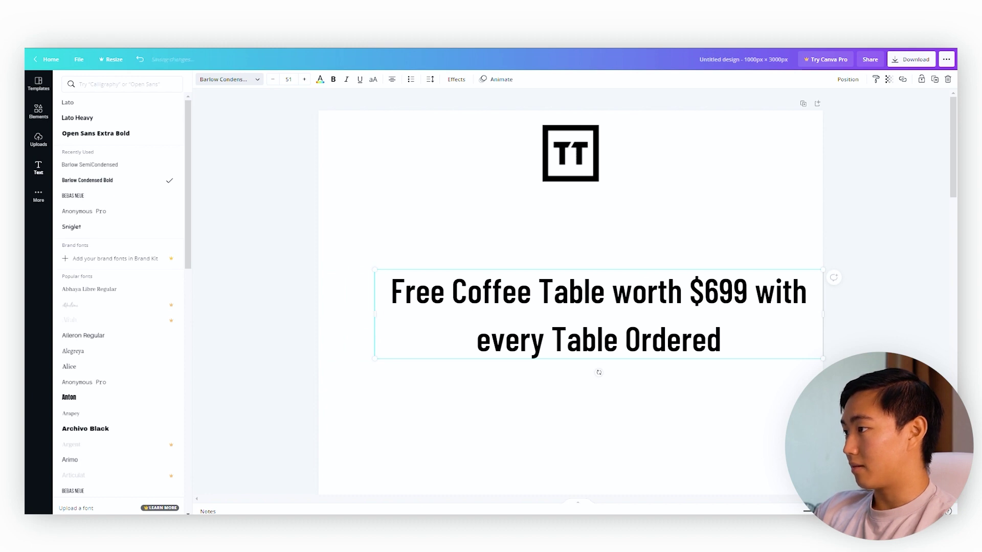
- Move the heading up, centred just below the logo, and capitalise the words "Every" and "With"
{"action": "left_click_drag", "start_coordinate": [497, 267], "coordinate": [469, 204]}
{"action": "key", "text": "Down"}
{"action": "key", "text": "Delete"}
{"action": "type", "text": "E"}
{"action": "left_click", "coordinate": [746, 229]}
{"action": "key", "text": "BackSpace"}
{"action": "type", "text": "W"}
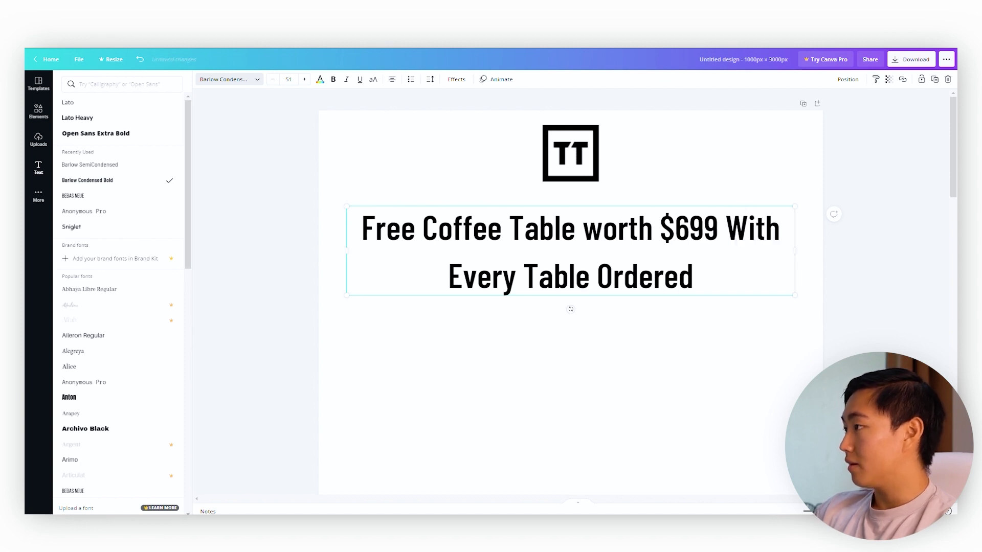
{"action": "key", "text": "Left"}
{"action": "key", "text": "Left"}
{"action": "key", "text": "shift+Left"}
{"action": "key", "text": "shift+Left"}
{"action": "key", "text": "shift+Left"}
{"action": "key", "text": "shift+Left"}
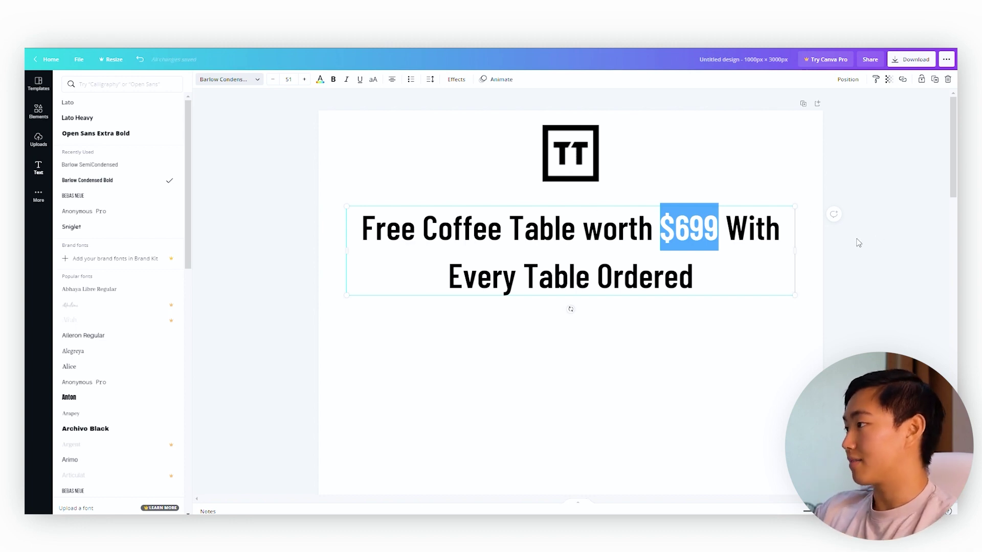
{"action": "key", "text": "Escape"}
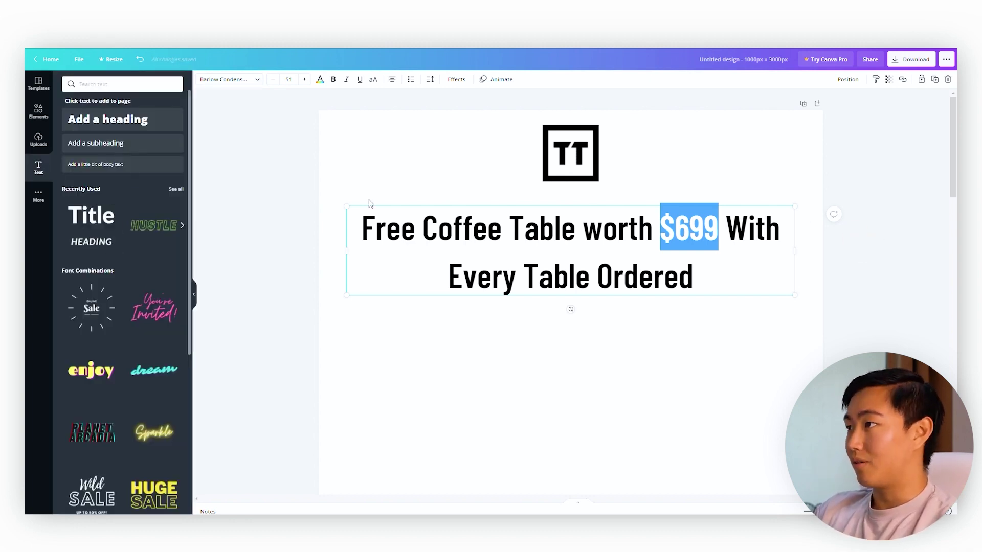
- Add a square shape and resize it as a bar behind "Free Coffee Table worth $699" in the heading
{"action": "left_click", "coordinate": [39, 110]}
{"action": "key", "text": "Escape"}
{"action": "left_click", "coordinate": [705, 357]}
{"action": "scroll", "coordinate": [577, 357], "scroll_direction": "down", "scroll_amount": 10}
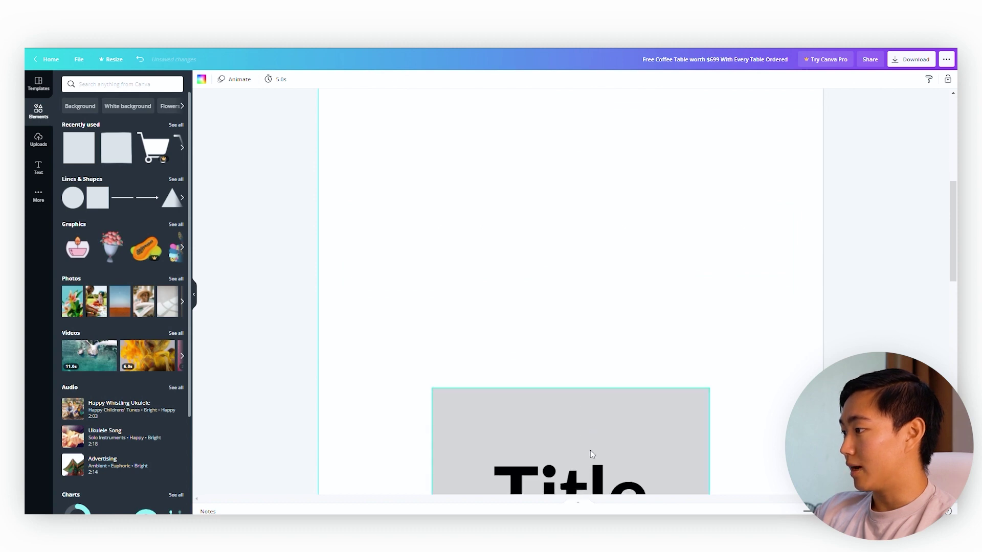
{"action": "left_click", "coordinate": [587, 205]}
{"action": "left_click_drag", "start_coordinate": [408, 430], "coordinate": [673, 445]}
{"action": "left_click", "coordinate": [672, 445]}
{"action": "scroll", "coordinate": [593, 292], "scroll_direction": "up", "scroll_amount": 5}
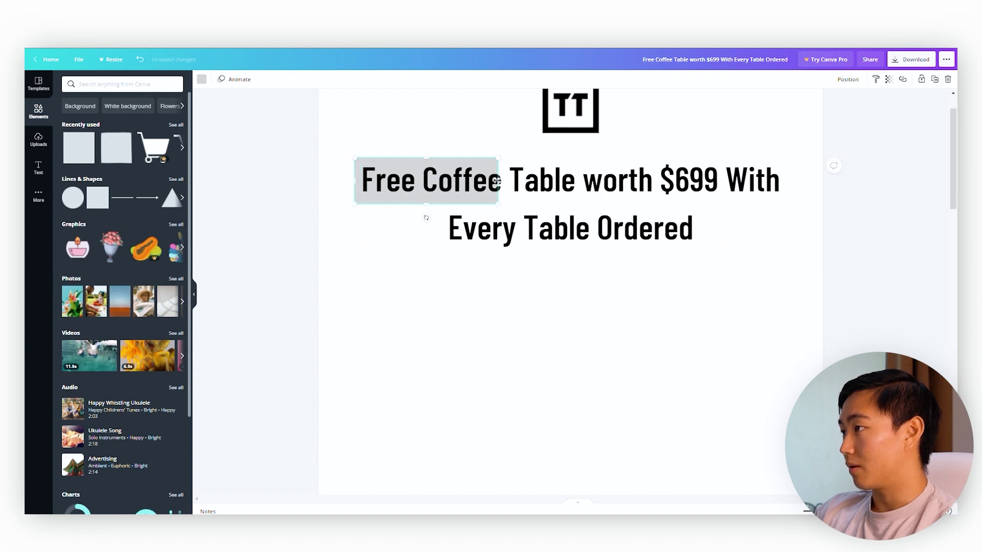
{"action": "left_click_drag", "start_coordinate": [496, 180], "coordinate": [722, 180]}
- Fill the bar behind the heading's first line with the custom red #DB6363
{"action": "left_click", "coordinate": [201, 79]}
{"action": "left_click", "coordinate": [124, 144]}
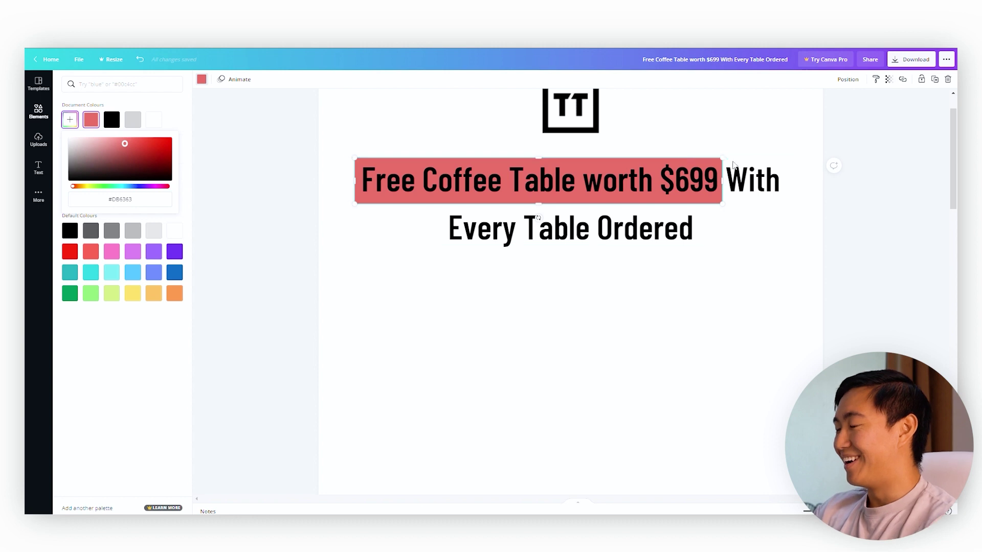
{"action": "scroll", "coordinate": [743, 186], "scroll_direction": "up", "scroll_amount": 2}
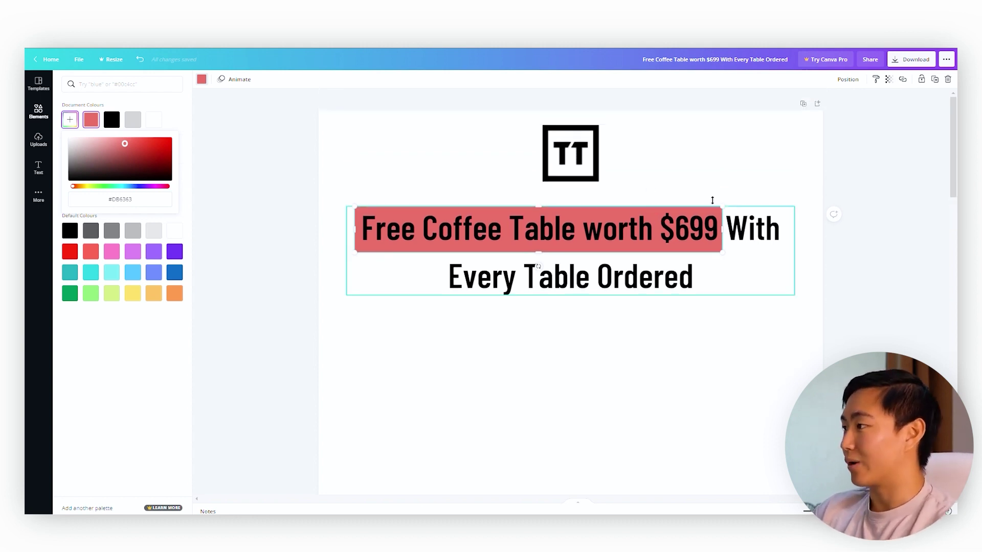
- Set the heading words "Free Coffee Table worth $699" to white so they stand out on the red bar
{"action": "left_click", "coordinate": [723, 194]}
{"action": "left_click", "coordinate": [710, 225]}
{"action": "left_click_drag", "start_coordinate": [725, 228], "coordinate": [346, 227]}
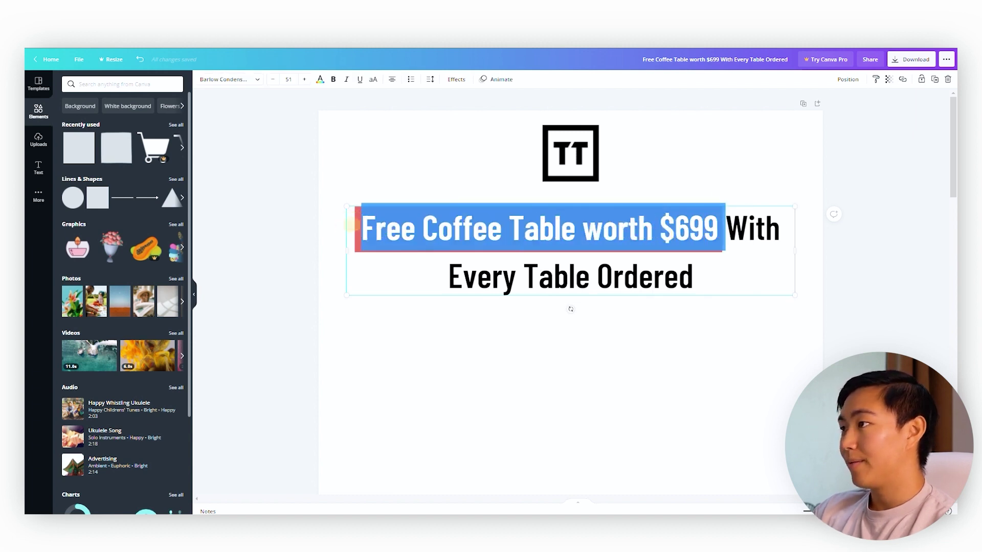
{"action": "left_click", "coordinate": [320, 80]}
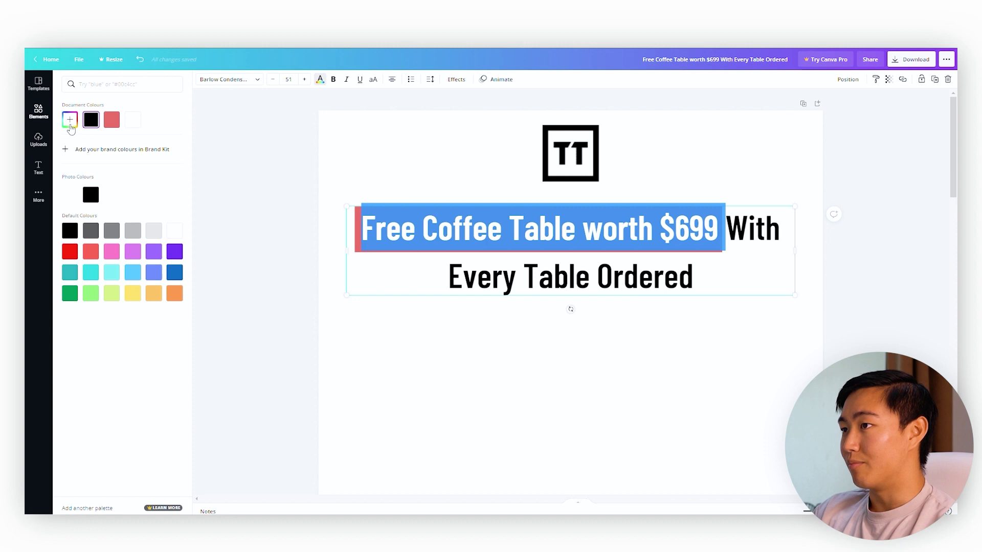
{"action": "left_click", "coordinate": [710, 379]}
{"action": "left_click", "coordinate": [767, 276]}
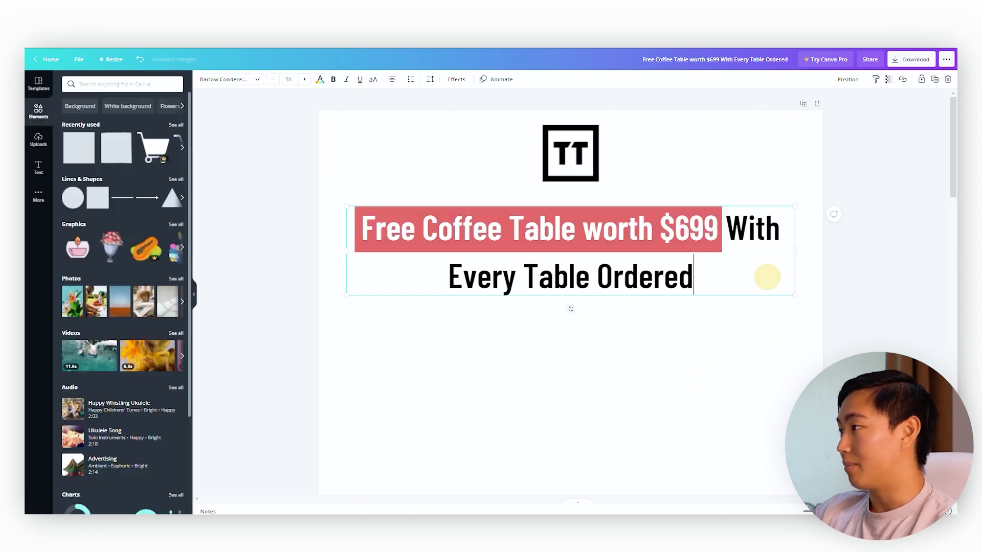
{"action": "scroll", "coordinate": [767, 276], "scroll_direction": "down", "scroll_amount": 1}
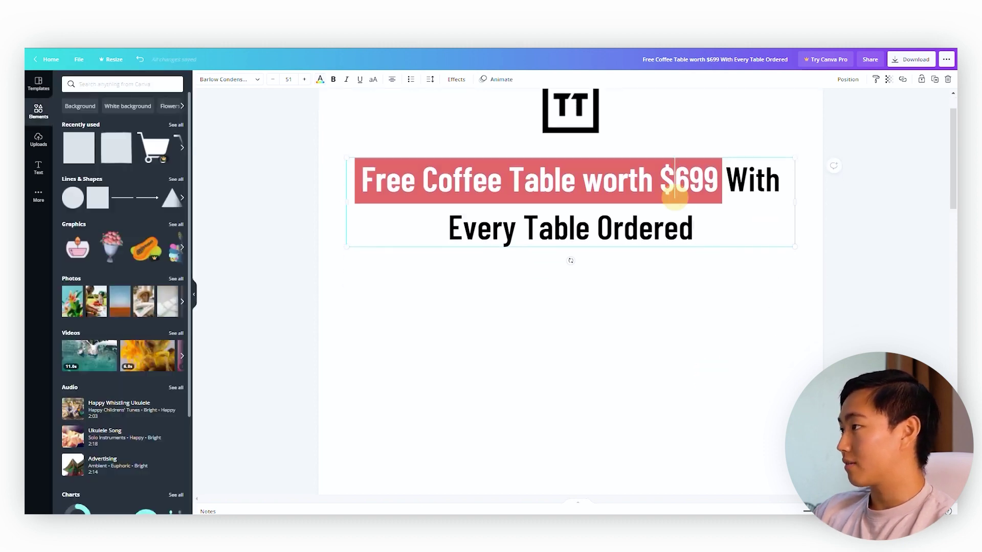
{"action": "left_click", "coordinate": [583, 197]}
{"action": "left_click", "coordinate": [354, 147]}
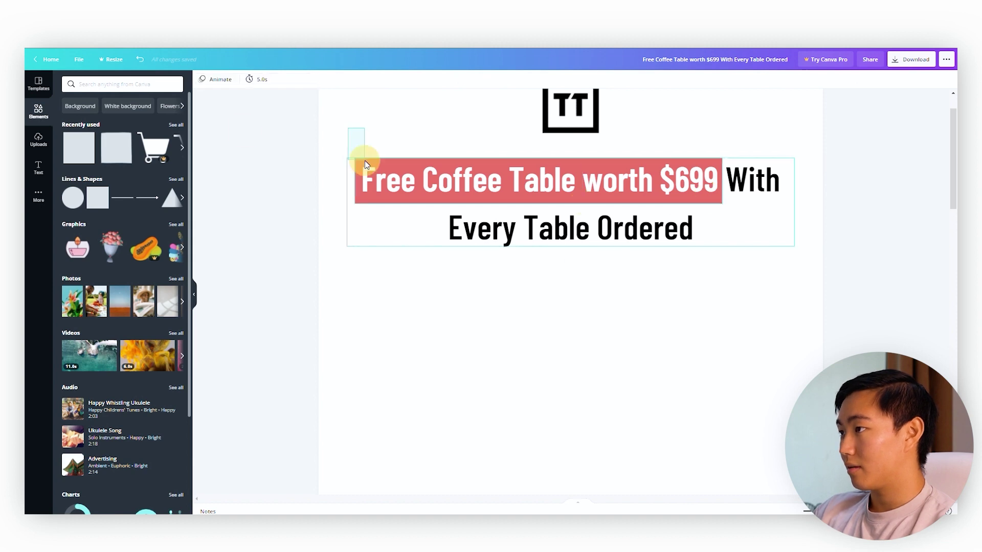
- Switch to the Transformer Table product page and copy the wide photo of the dining table with its bench
{"action": "scroll", "coordinate": [354, 147], "scroll_direction": "up", "scroll_amount": 1}
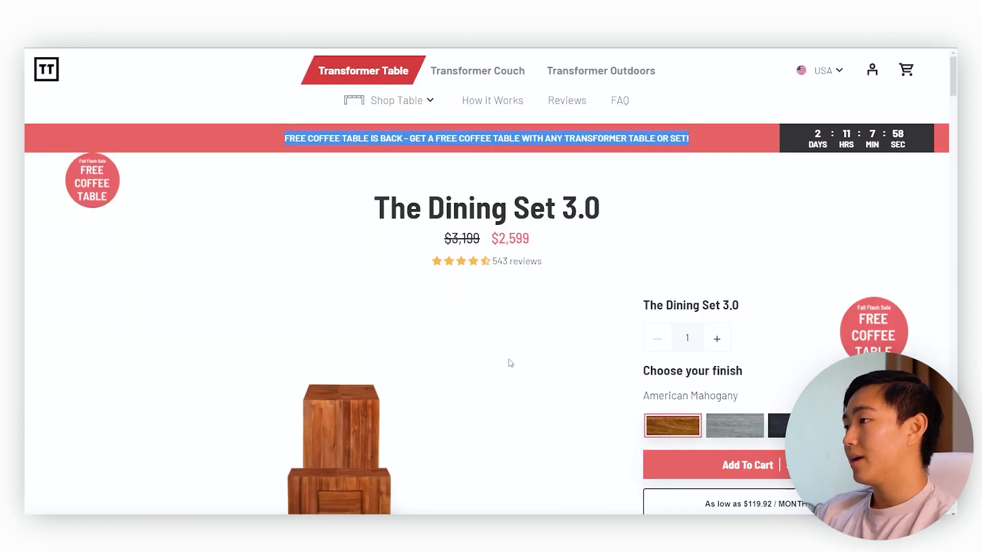
{"action": "scroll", "coordinate": [508, 362], "scroll_direction": "down", "scroll_amount": 8}
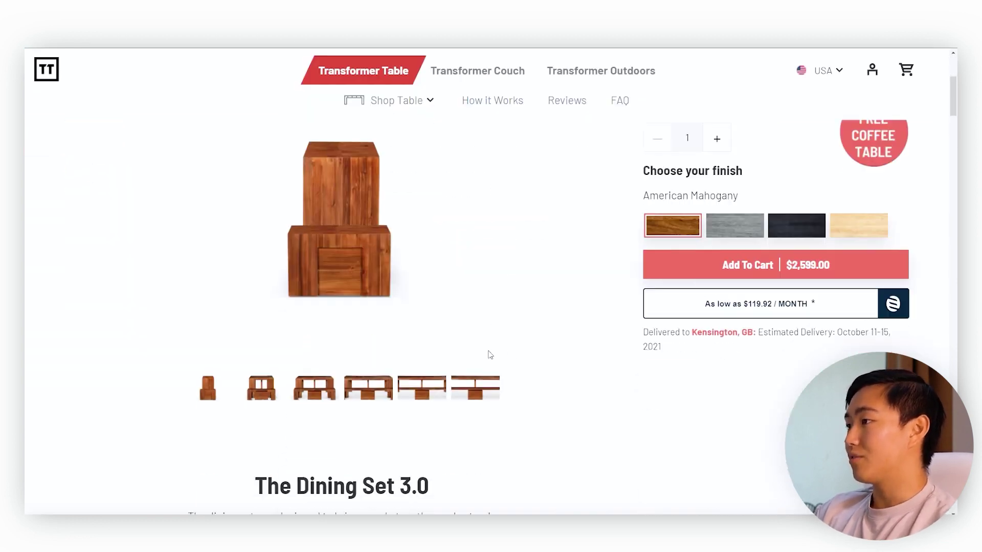
{"action": "scroll", "coordinate": [482, 388], "scroll_direction": "down", "scroll_amount": 4}
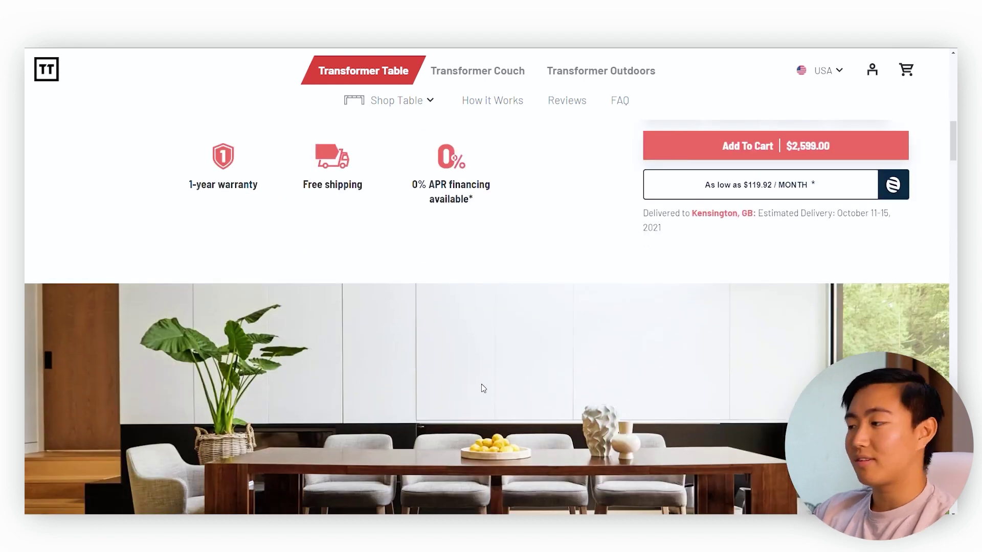
{"action": "scroll", "coordinate": [482, 388], "scroll_direction": "down", "scroll_amount": 4}
{"action": "right_click", "coordinate": [520, 242]}
{"action": "left_click", "coordinate": [550, 269]}
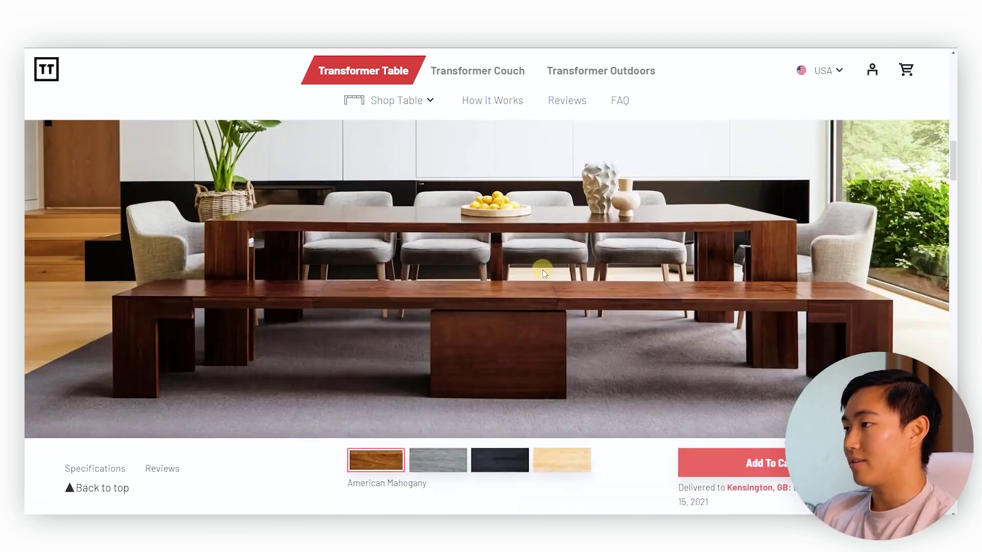
{"action": "scroll", "coordinate": [336, 269], "scroll_direction": "up", "scroll_amount": 3}
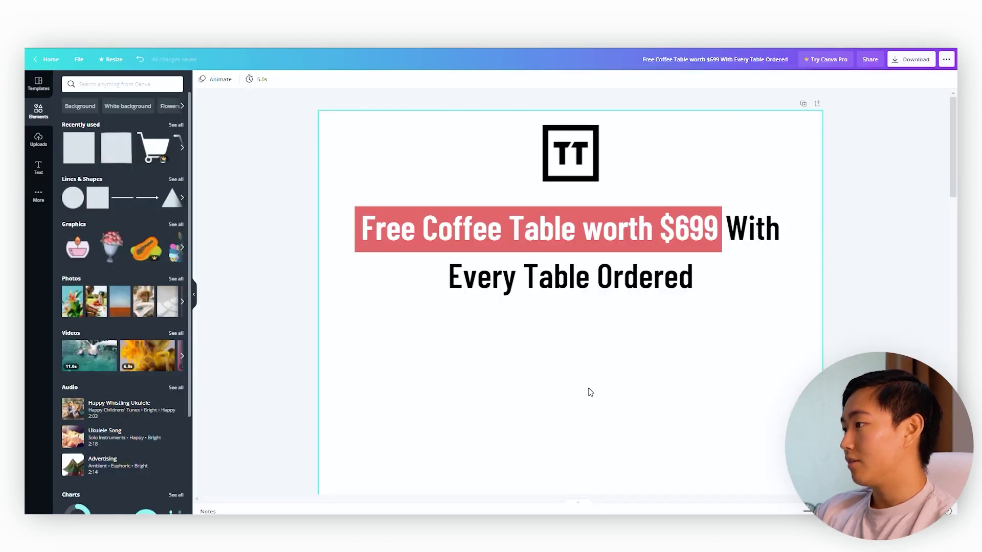
- Paste the dining table photo into the Canva design, place it under the heading and enlarge it to the full page width
{"action": "scroll", "coordinate": [590, 392], "scroll_direction": "down", "scroll_amount": 2}
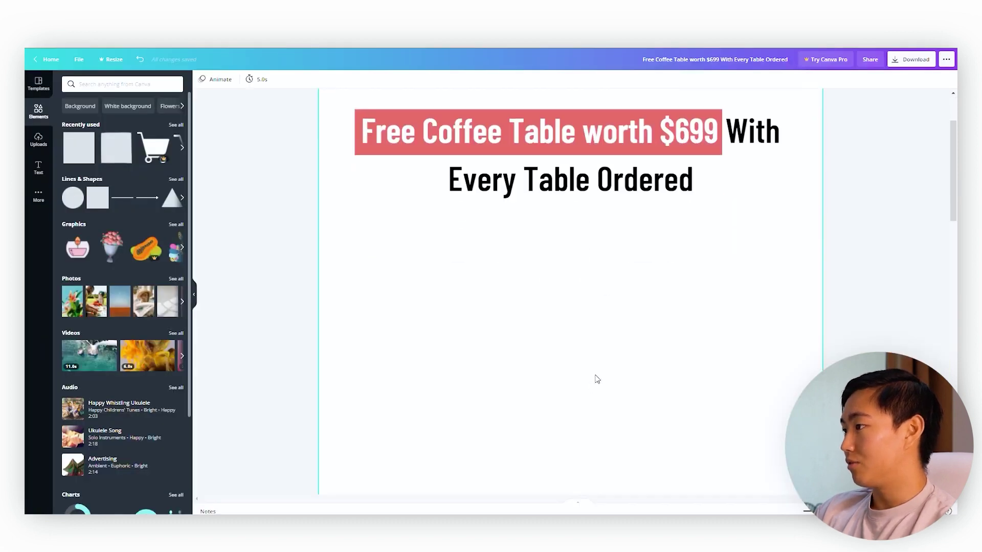
{"action": "scroll", "coordinate": [598, 399], "scroll_direction": "down", "scroll_amount": 2}
{"action": "scroll", "coordinate": [598, 399], "scroll_direction": "down", "scroll_amount": 5, "text": "ctrl"}
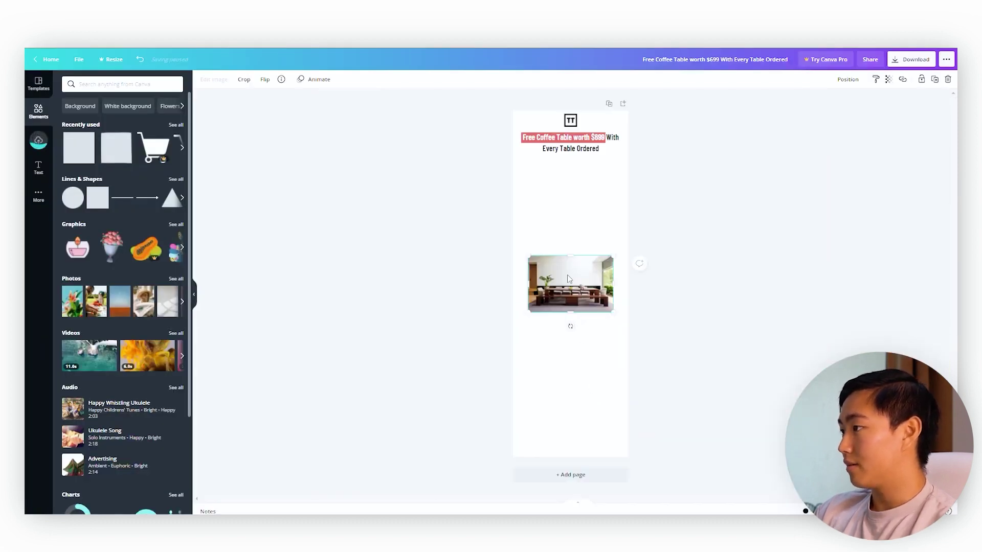
{"action": "left_click", "coordinate": [550, 182]}
{"action": "left_click_drag", "start_coordinate": [550, 182], "coordinate": [552, 165]}
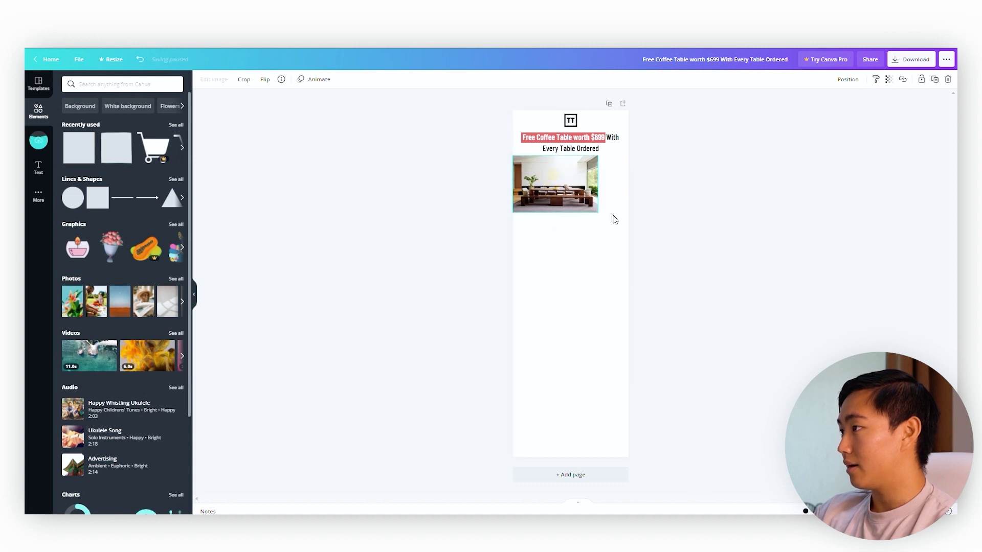
{"action": "left_click_drag", "start_coordinate": [598, 212], "coordinate": [645, 216]}
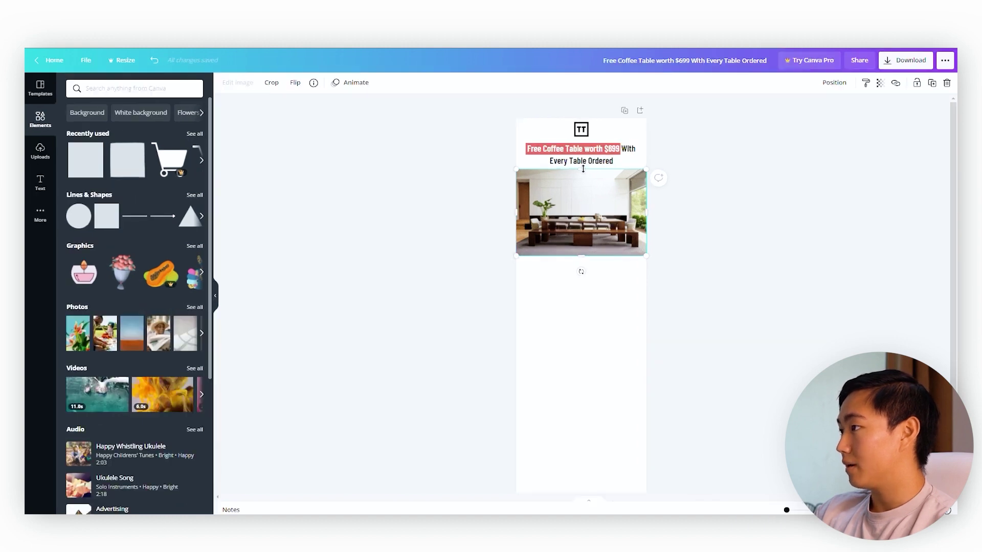
- Crop a thin strip off the photo's upper edge and move the photo up close beneath the heading
{"action": "mouse_move", "coordinate": [582, 168]}
{"action": "left_mouse_down"}
{"action": "mouse_move", "coordinate": [583, 183]}
{"action": "mouse_move", "coordinate": [587, 174]}
{"action": "left_mouse_up"}
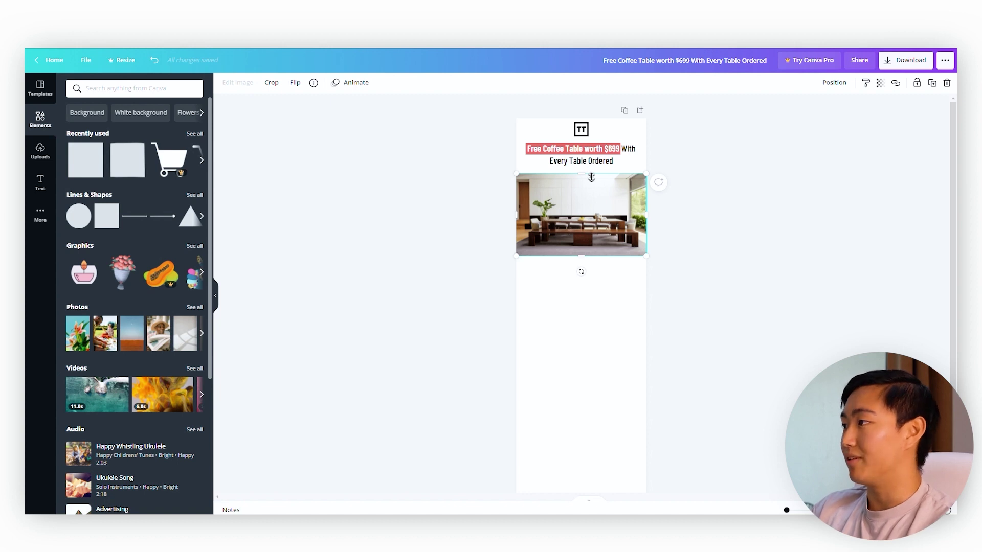
{"action": "scroll", "coordinate": [593, 181], "scroll_direction": "up", "scroll_amount": 3}
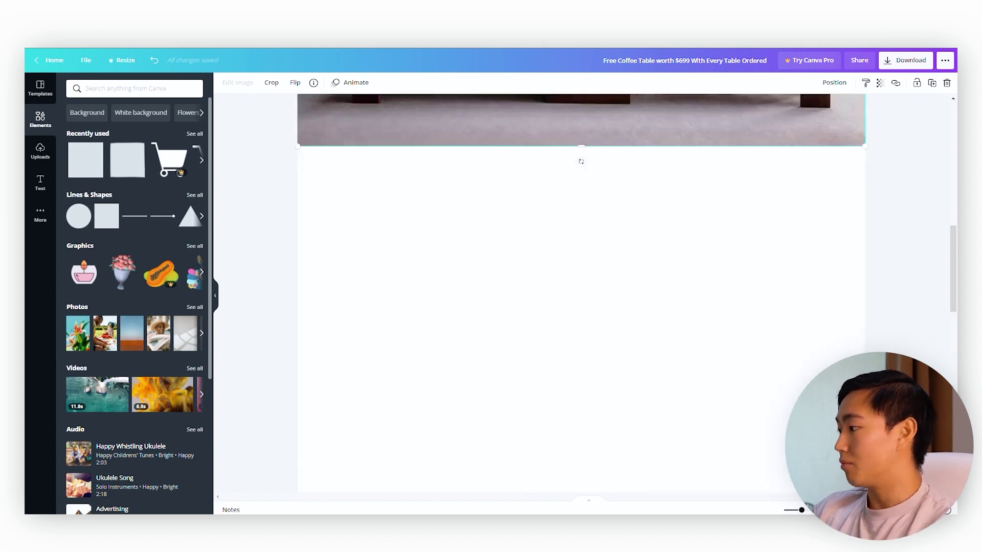
{"action": "left_click_drag", "start_coordinate": [801, 510], "coordinate": [795, 511]}
{"action": "scroll", "coordinate": [690, 358], "scroll_direction": "up", "scroll_amount": 5}
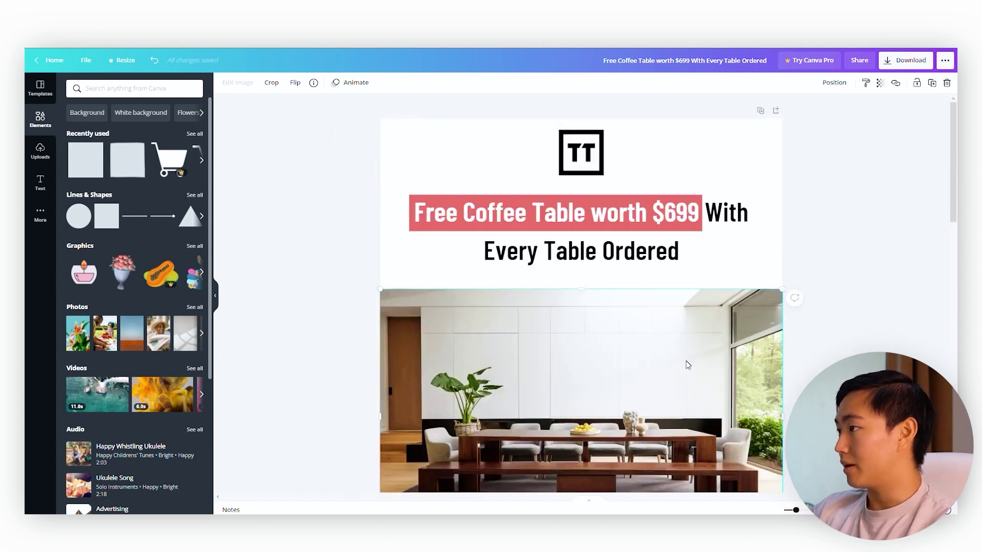
{"action": "left_click_drag", "start_coordinate": [492, 354], "coordinate": [491, 336]}
{"action": "scroll", "coordinate": [501, 126], "scroll_direction": "down", "scroll_amount": 2}
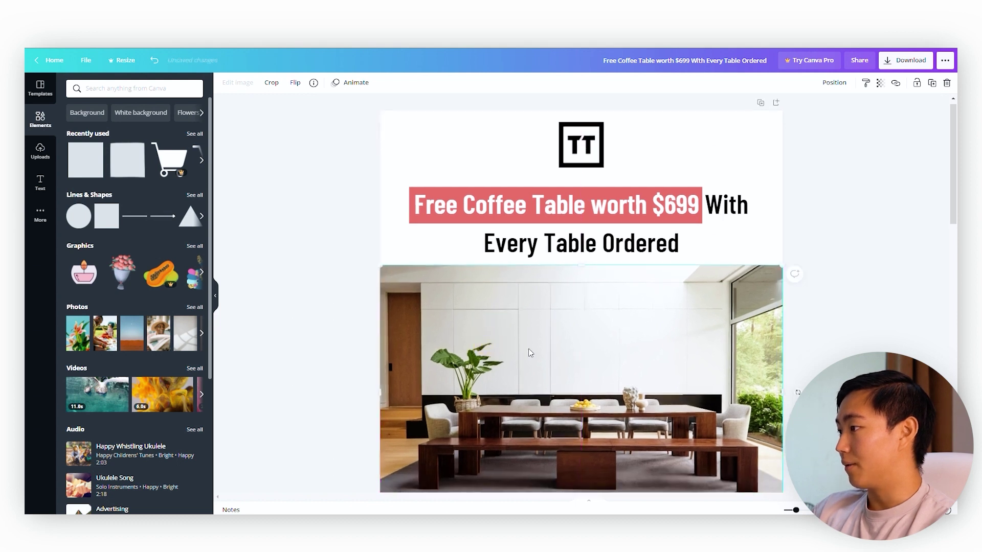
{"action": "scroll", "coordinate": [513, 137], "scroll_direction": "up", "scroll_amount": 2}
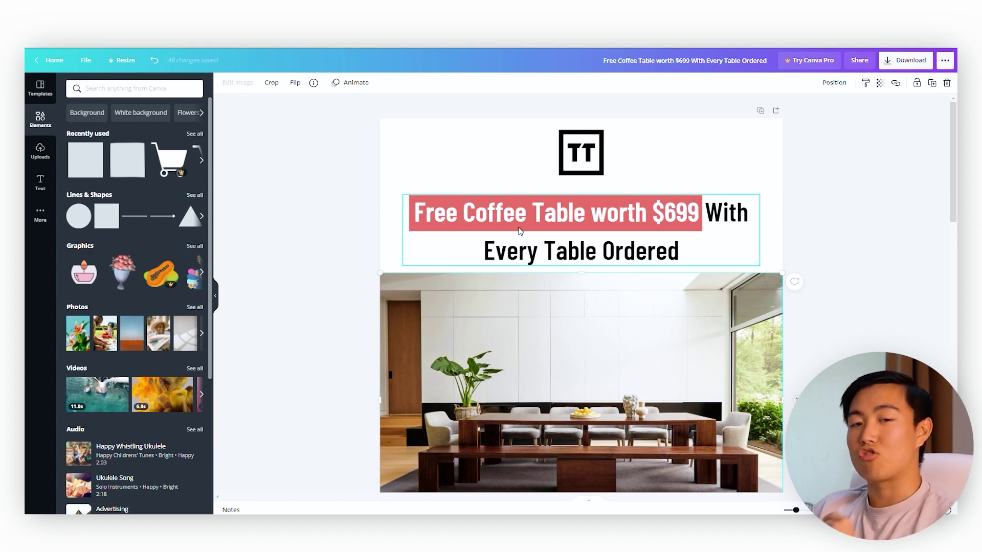
- Add a red square centred just below the photo and reduce its height to form a wide button bar
{"action": "scroll", "coordinate": [517, 229], "scroll_direction": "down", "scroll_amount": 4}
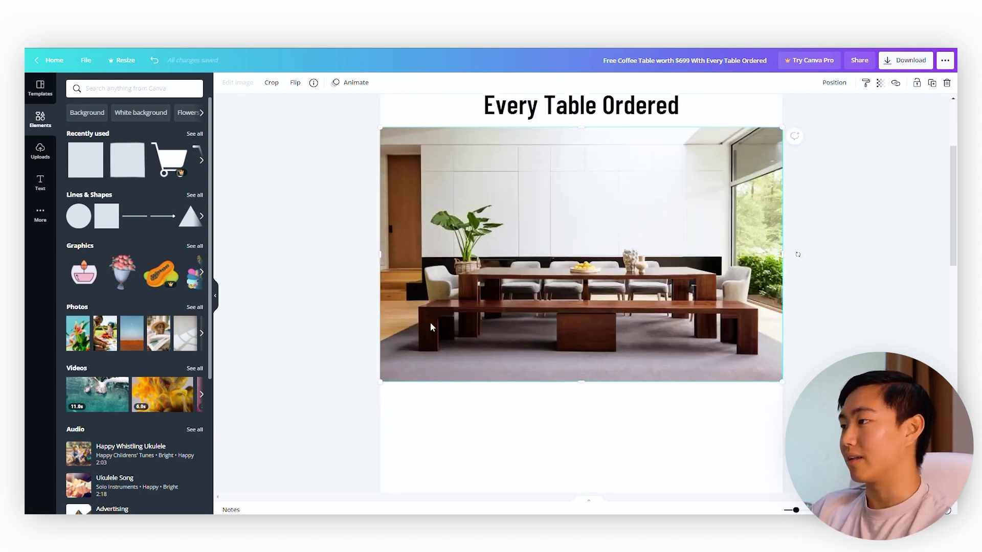
{"action": "left_click", "coordinate": [95, 169]}
{"action": "left_click_drag", "start_coordinate": [605, 416], "coordinate": [599, 348]}
{"action": "scroll", "coordinate": [598, 384], "scroll_direction": "down", "scroll_amount": 2}
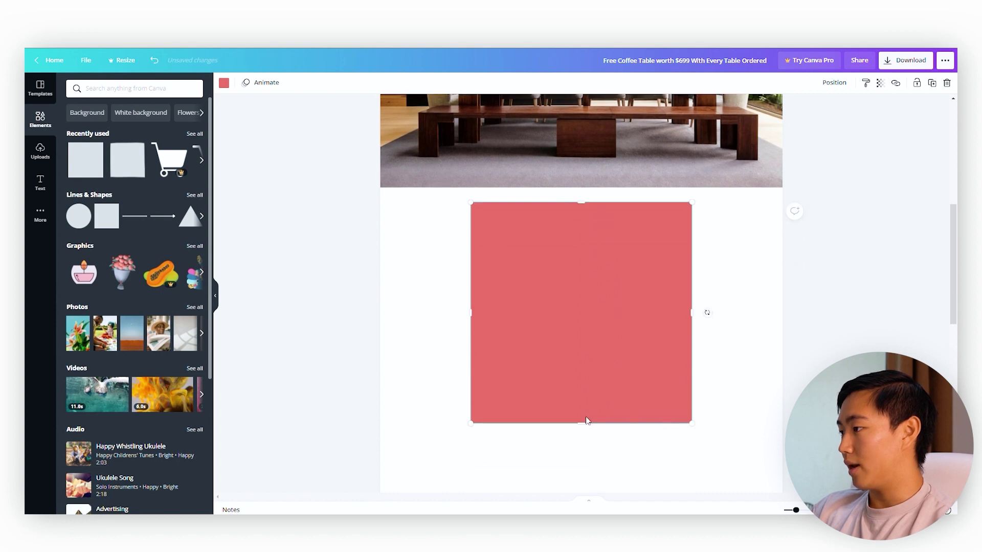
{"action": "left_click_drag", "start_coordinate": [583, 423], "coordinate": [587, 258]}
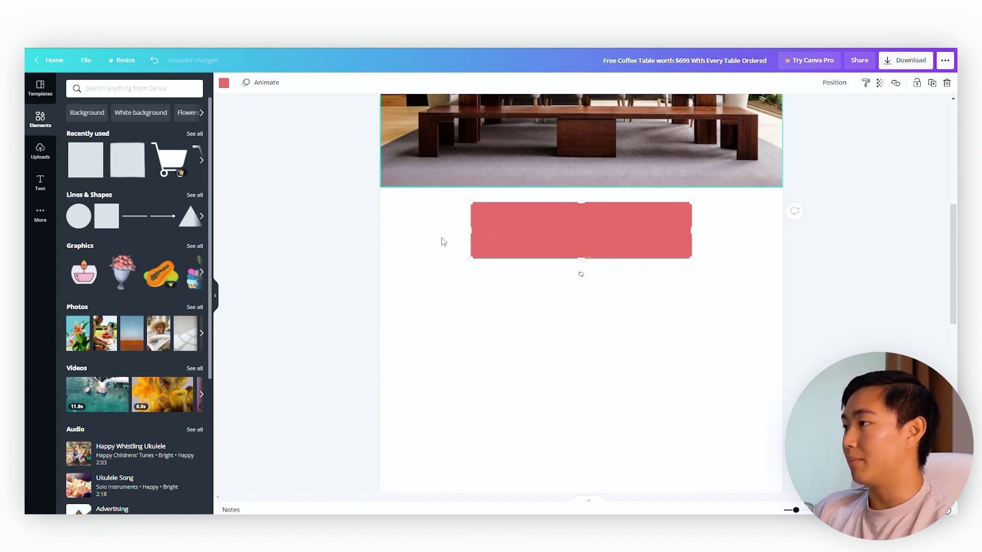
- Duplicate the heading, place the copy centred over the red button bar and replace its text with "ORDER TODAY"
{"action": "scroll", "coordinate": [622, 234], "scroll_direction": "up", "scroll_amount": 5}
{"action": "scroll", "coordinate": [623, 235], "scroll_direction": "up", "scroll_amount": 2}
{"action": "left_click", "coordinate": [628, 205]}
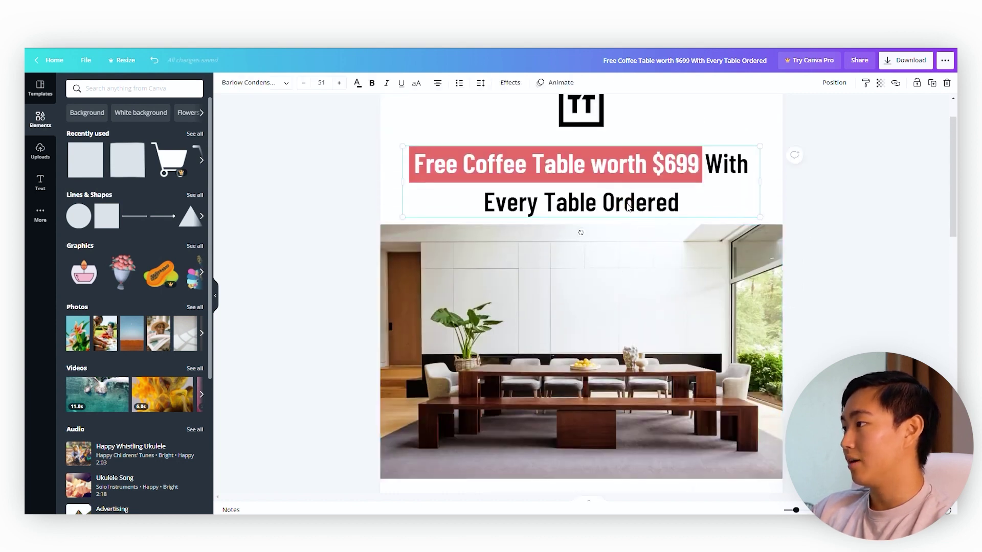
{"action": "key", "text": "ctrl+d"}
{"action": "scroll", "coordinate": [628, 206], "scroll_direction": "down", "scroll_amount": 4}
{"action": "scroll", "coordinate": [745, 159], "scroll_direction": "up", "scroll_amount": 3}
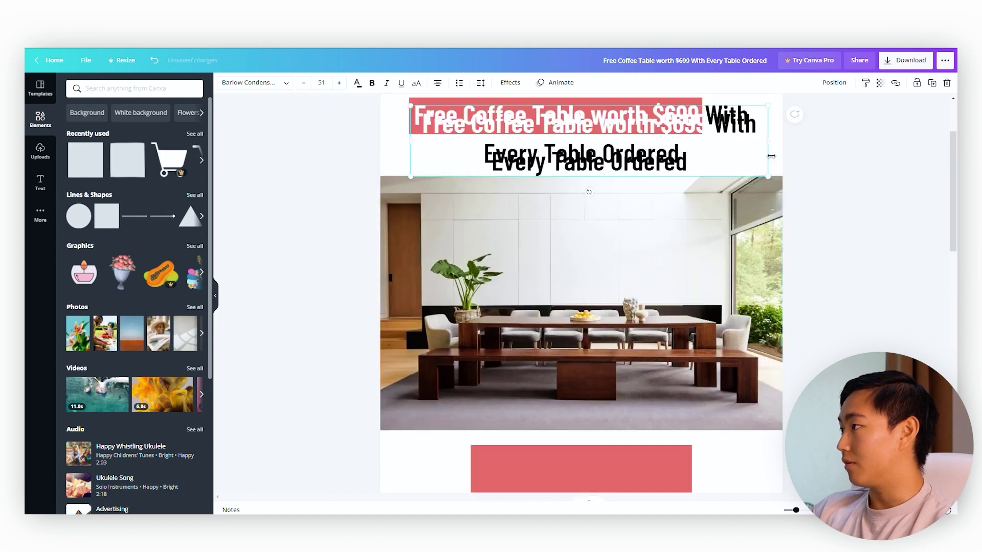
{"action": "left_click_drag", "start_coordinate": [764, 161], "coordinate": [755, 450]}
{"action": "scroll", "coordinate": [709, 317], "scroll_direction": "down", "scroll_amount": 10}
{"action": "left_click_drag", "start_coordinate": [710, 200], "coordinate": [713, 254]}
{"action": "triple_click", "coordinate": [626, 228]}
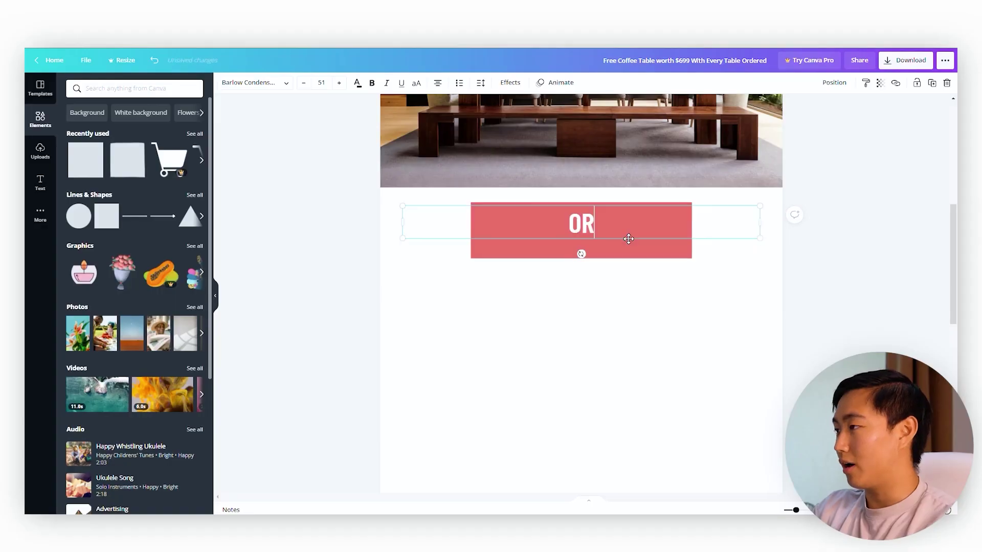
{"action": "type", "text": "DER TODAY"}
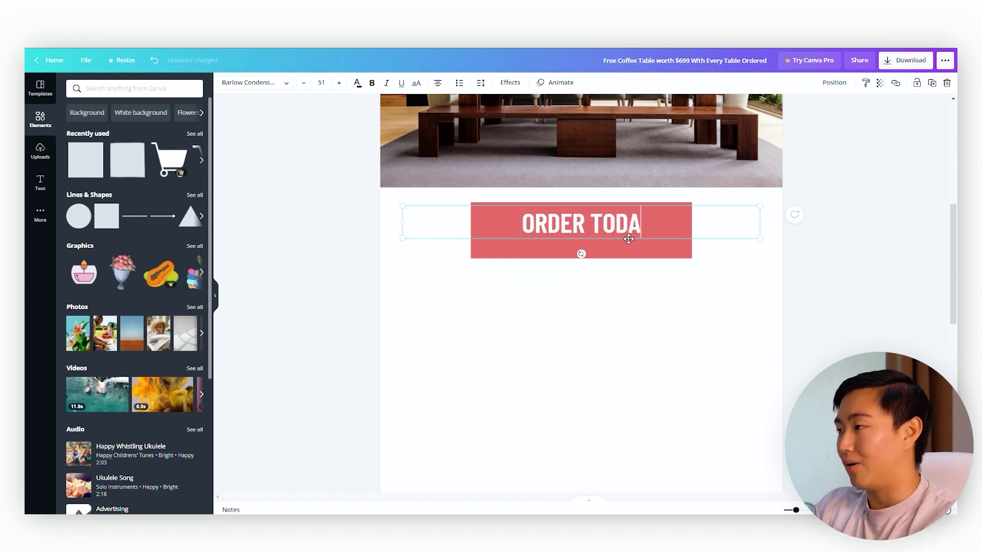
- Shrink the red button rectangle so it fits more closely around its text, trimming its upper edge slightly
{"action": "mouse_move", "coordinate": [628, 239]}
{"action": "left_mouse_down"}
{"action": "mouse_move", "coordinate": [629, 229]}
{"action": "mouse_move", "coordinate": [643, 256]}
{"action": "mouse_move", "coordinate": [668, 252]}
{"action": "mouse_move", "coordinate": [659, 250]}
{"action": "left_mouse_up"}
{"action": "left_click", "coordinate": [624, 257]}
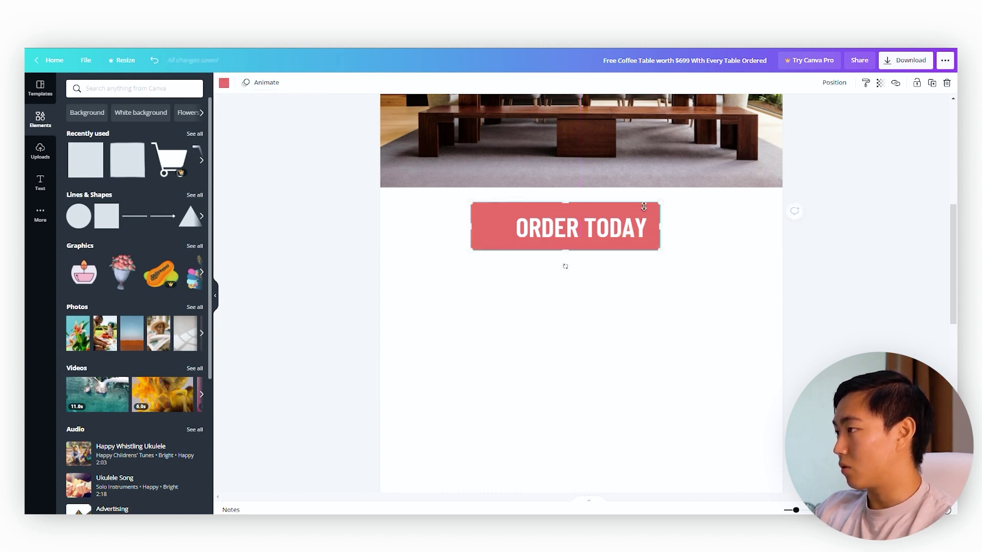
{"action": "left_click_drag", "start_coordinate": [640, 208], "coordinate": [643, 205]}
- Replace the text on the red button with "CLAIM YOUR COFFEE TABLE"
{"action": "left_click", "coordinate": [648, 224]}
{"action": "left_click", "coordinate": [637, 222]}
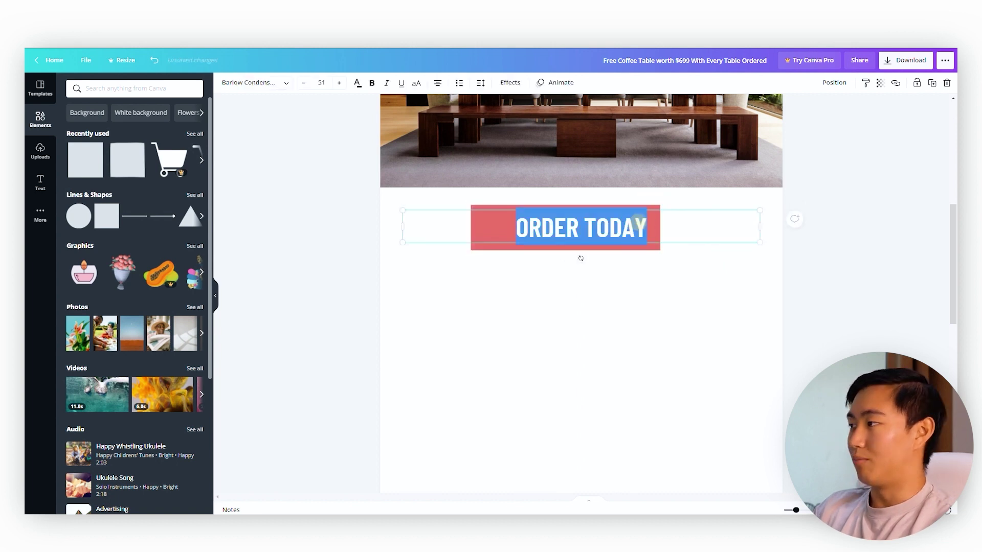
{"action": "type", "text": "CL"}
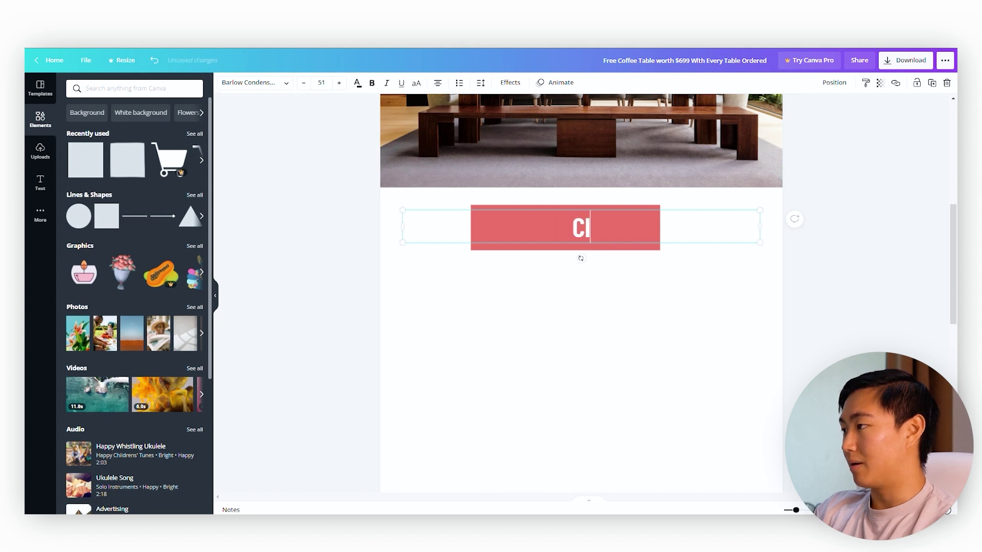
{"action": "type", "text": "AIM yOUR"}
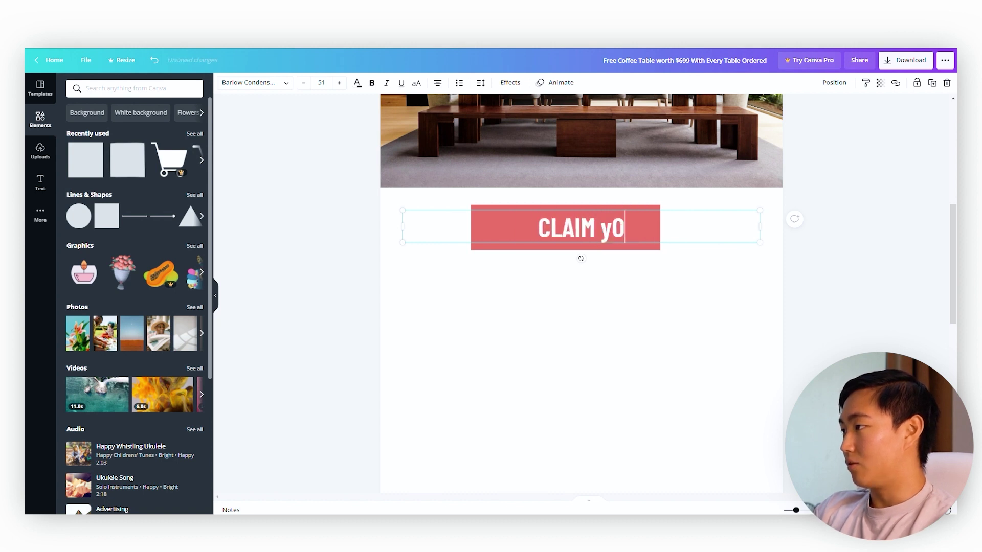
{"action": "key", "text": "BackSpace"}
{"action": "key", "text": "BackSpace"}
{"action": "key", "text": "BackSpace"}
{"action": "key", "text": "BackSpace"}
{"action": "type", "text": "YOUR"}
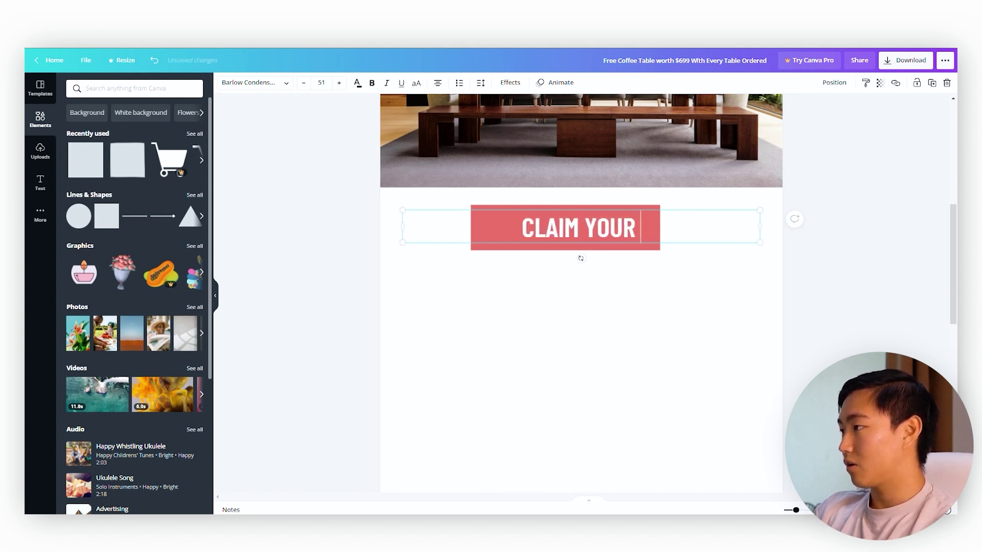
{"action": "type", "text": " COFFEE TABLE"}
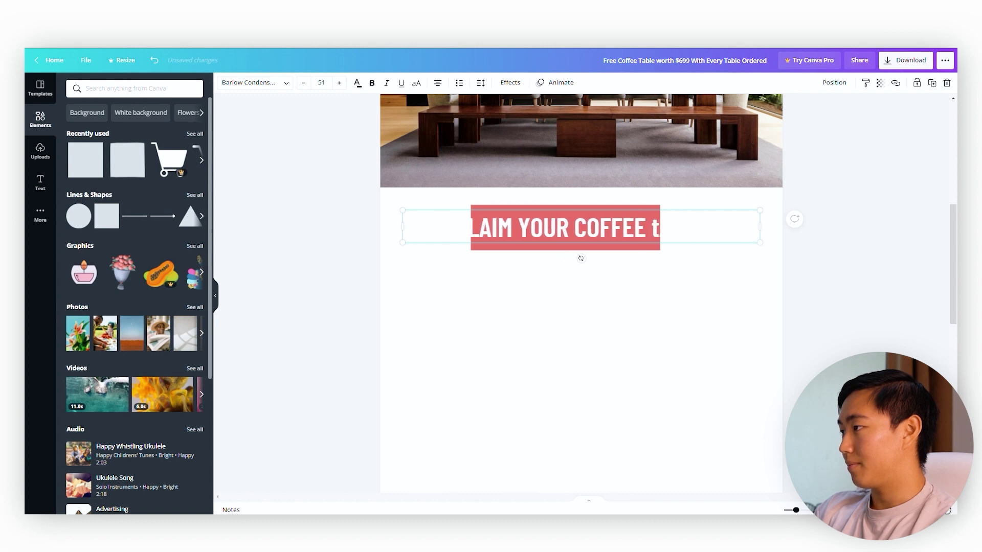
- Widen the red button rectangle on both sides so it encloses the full "CLAIM YOUR COFFEE TABLE" text
{"action": "left_click", "coordinate": [563, 248]}
{"action": "left_click_drag", "start_coordinate": [660, 228], "coordinate": [713, 230]}
{"action": "left_click", "coordinate": [537, 226]}
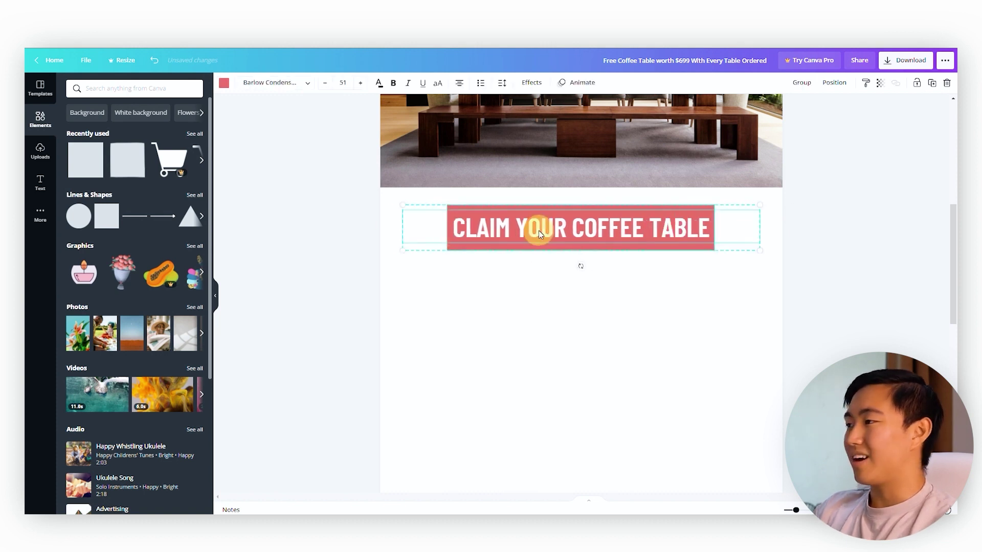
- Change the button text below the product photo to "ORDER TODAY"
{"action": "scroll", "coordinate": [348, 230], "scroll_direction": "up", "scroll_amount": 4}
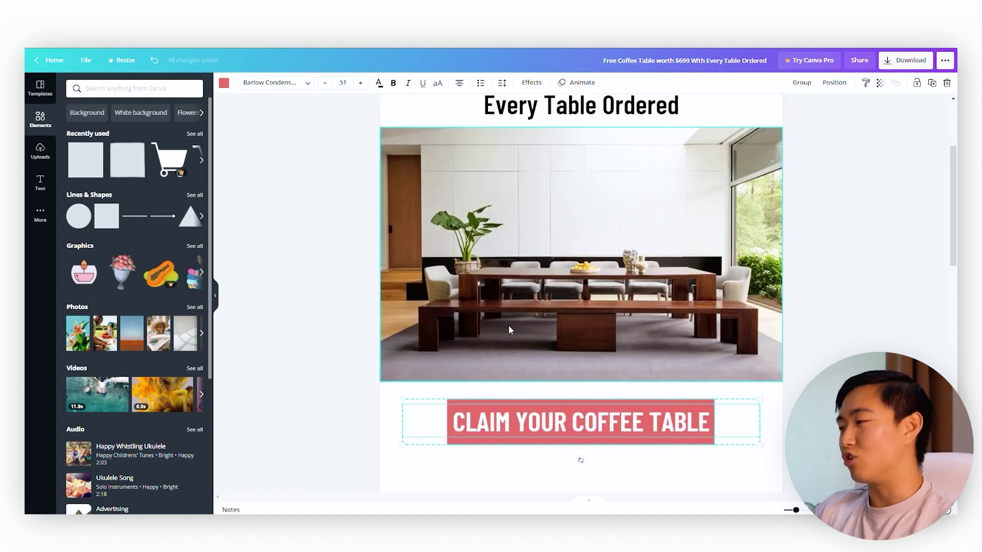
{"action": "left_click", "coordinate": [325, 392]}
{"action": "left_click", "coordinate": [480, 416]}
{"action": "double_click", "coordinate": [529, 422]}
{"action": "key", "text": "ctrl+a"}
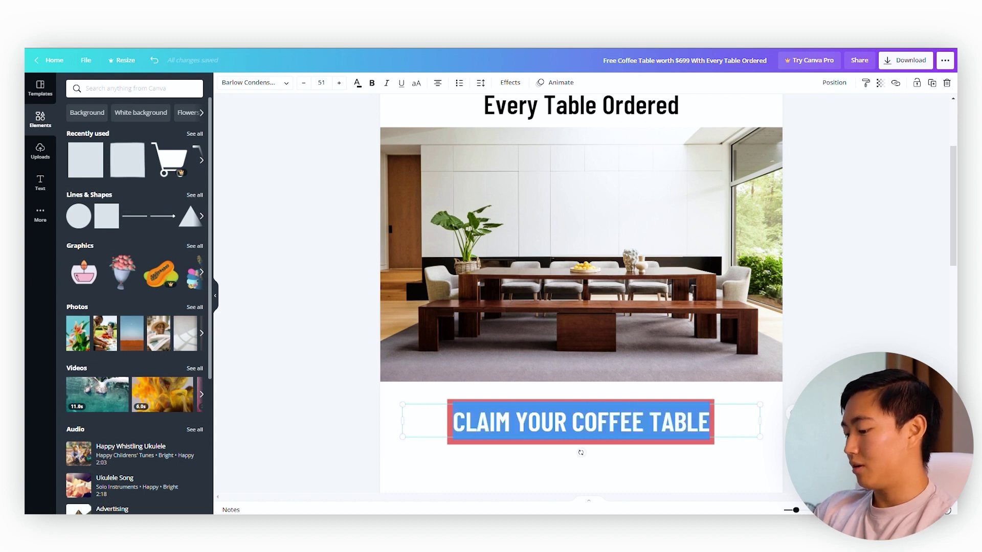
{"action": "type", "text": "OR"}
{"action": "key", "text": "BackSpace"}
{"action": "type", "text": "RDER TODAY"}
{"action": "left_click", "coordinate": [730, 449]}
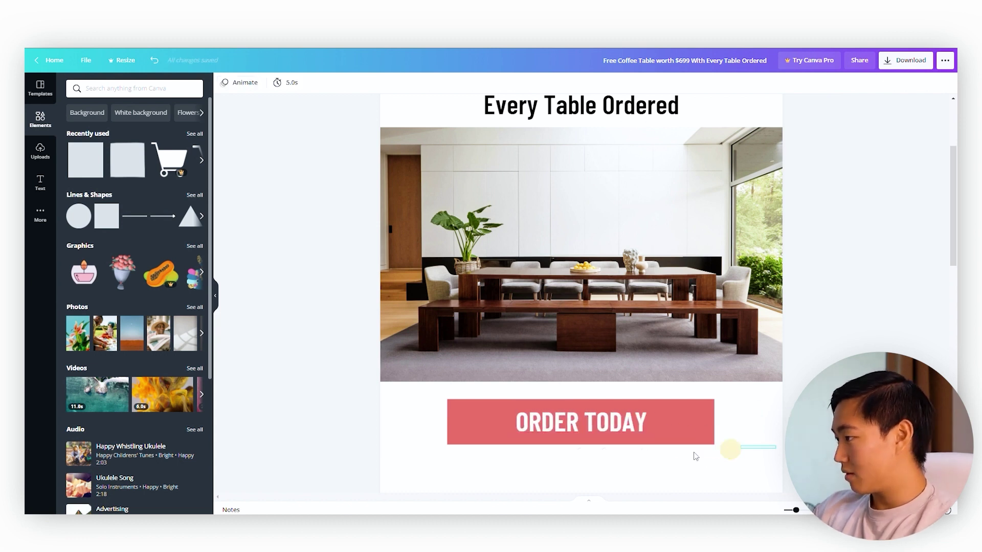
- Narrow the button rectangle from both sides to fit closely around its text and recolour it to a near-black fill
{"action": "left_click_drag", "start_coordinate": [714, 422], "coordinate": [653, 422]}
{"action": "left_click_drag", "start_coordinate": [447, 422], "coordinate": [506, 423]}
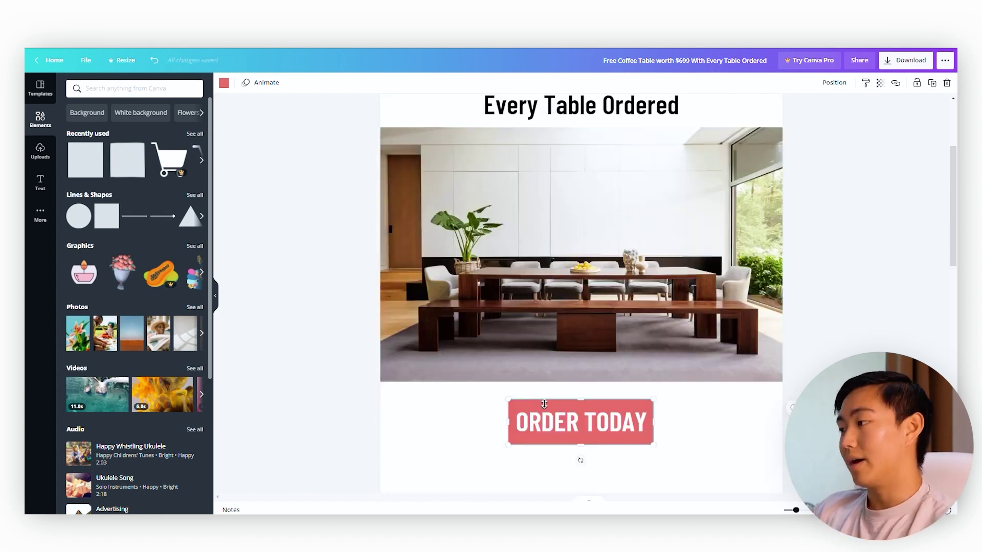
{"action": "left_click", "coordinate": [655, 418]}
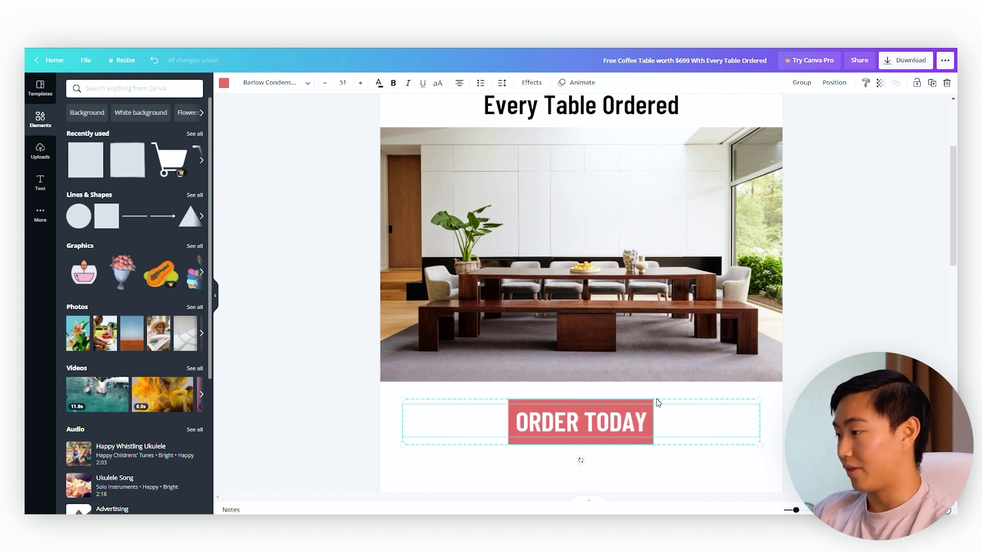
{"action": "left_click", "coordinate": [223, 82]}
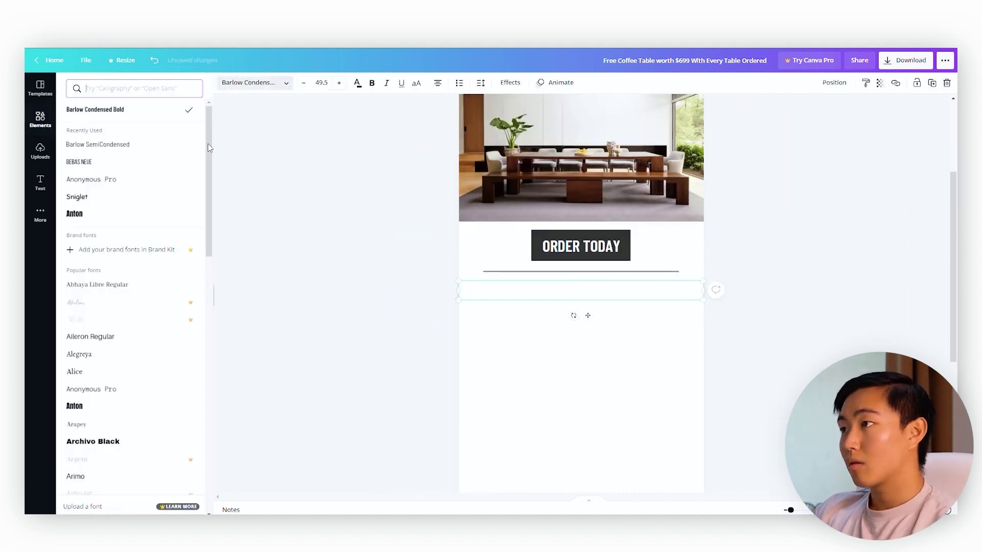
- Add "THE TRANSFORMER TABLE 3.0 CAN EXTEND OUT AND SEAT UP TO 12 PEOPLE" in a light font between two thin divider lines below the button
{"action": "left_click", "coordinate": [207, 148]}
{"action": "type", "text": "e transformer table 3.0 can extend out and seat up to 12 people"}
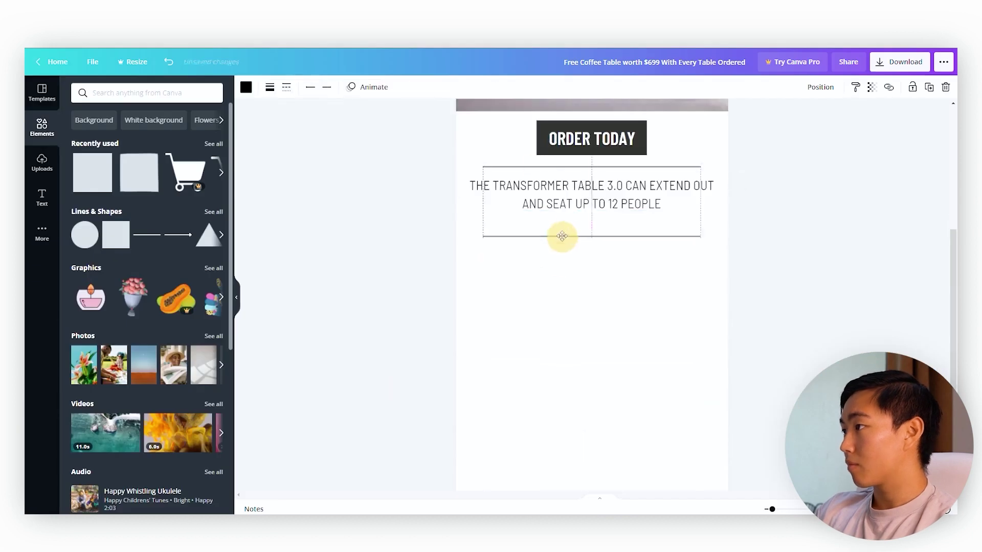
{"action": "scroll", "coordinate": [562, 235], "scroll_direction": "up", "scroll_amount": 6}
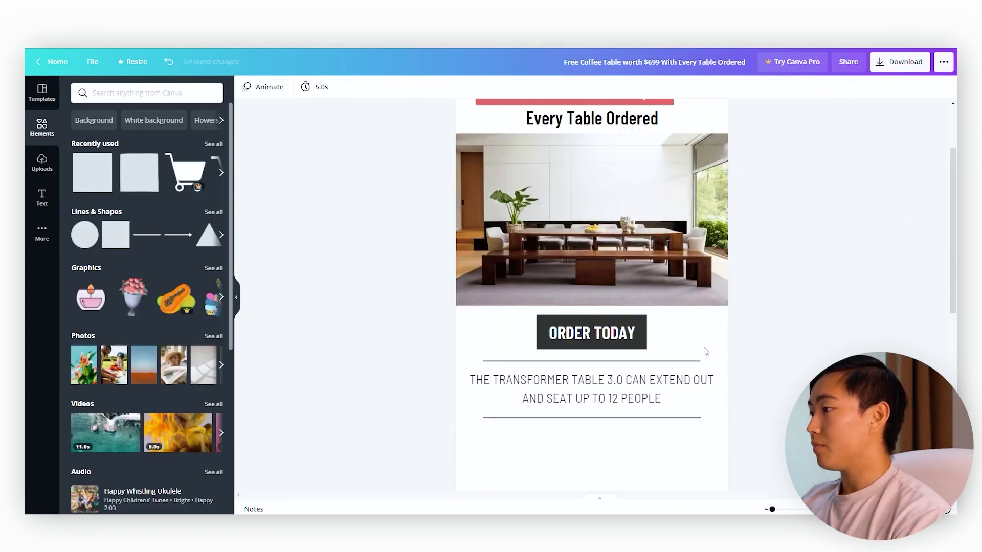
{"action": "scroll", "coordinate": [764, 235], "scroll_direction": "down", "scroll_amount": 1}
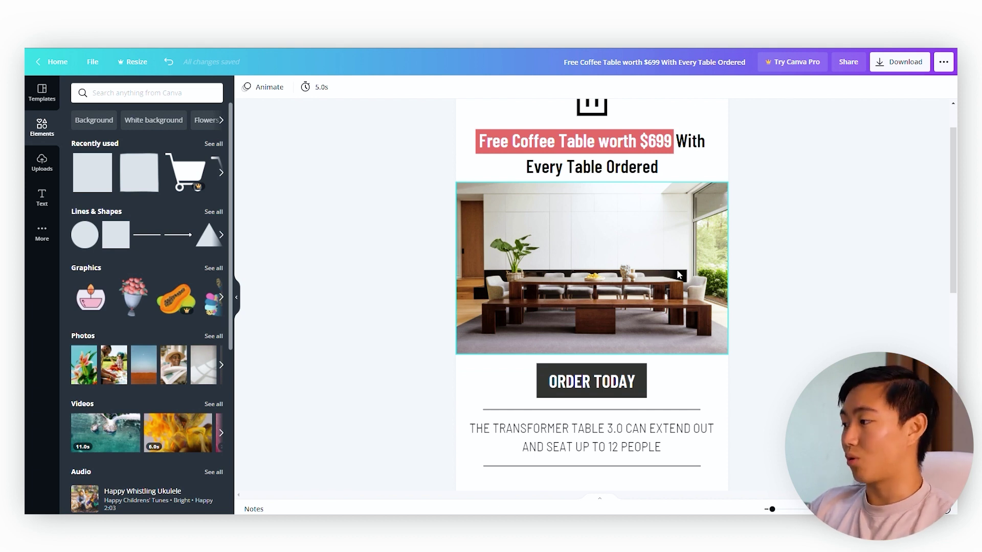
{"action": "scroll", "coordinate": [678, 275], "scroll_direction": "down", "scroll_amount": 1}
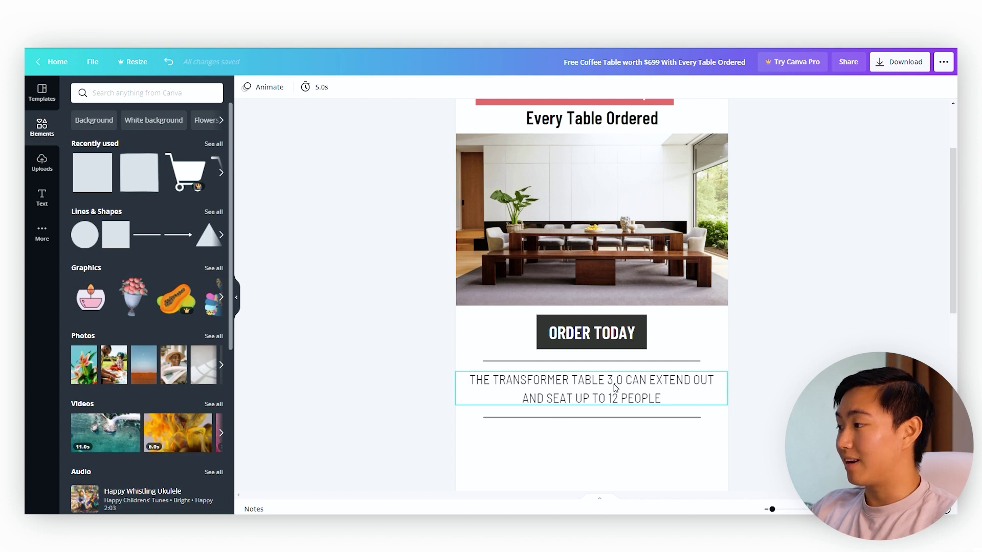
{"action": "scroll", "coordinate": [599, 374], "scroll_direction": "up", "scroll_amount": 3}
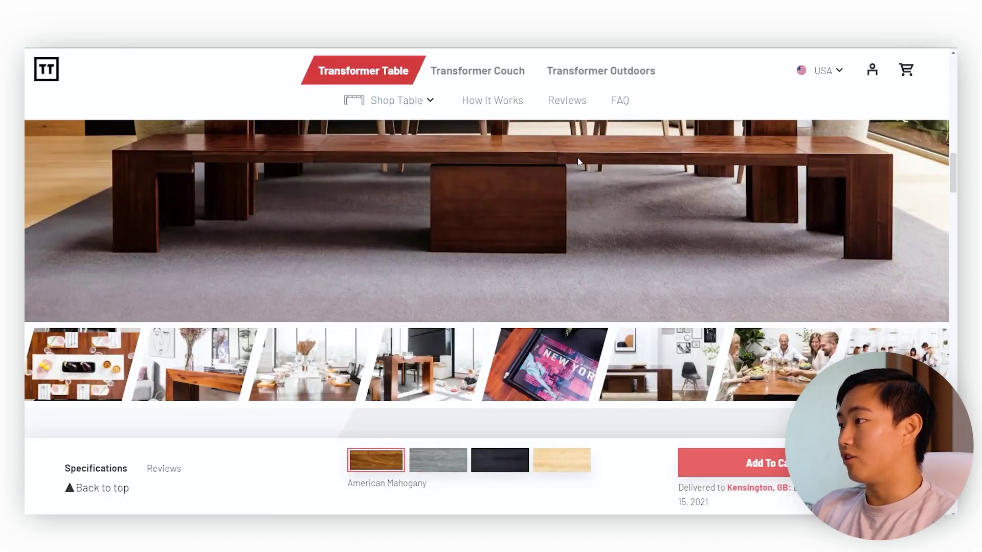
- Switch to the Transformer Table website, examine the product photos and dimensions, and advance the table diagram to the 5-panel length
{"action": "scroll", "coordinate": [460, 235], "scroll_direction": "up", "scroll_amount": 5}
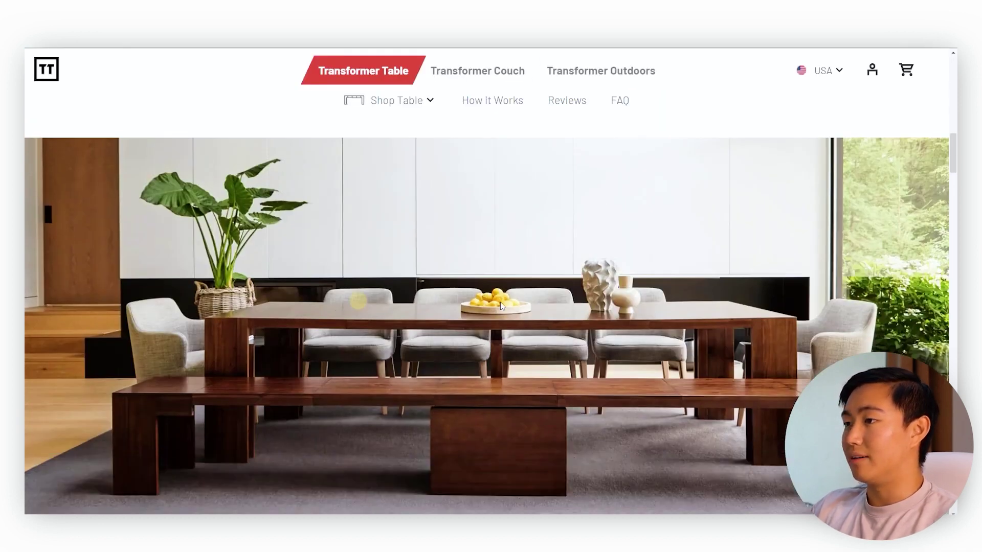
{"action": "left_click", "coordinate": [438, 333]}
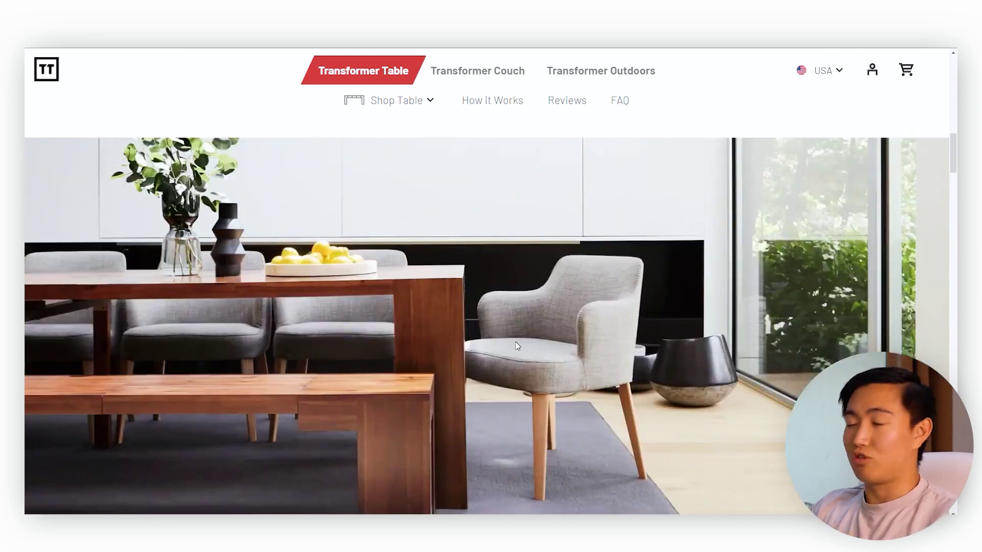
{"action": "scroll", "coordinate": [516, 346], "scroll_direction": "down", "scroll_amount": 10}
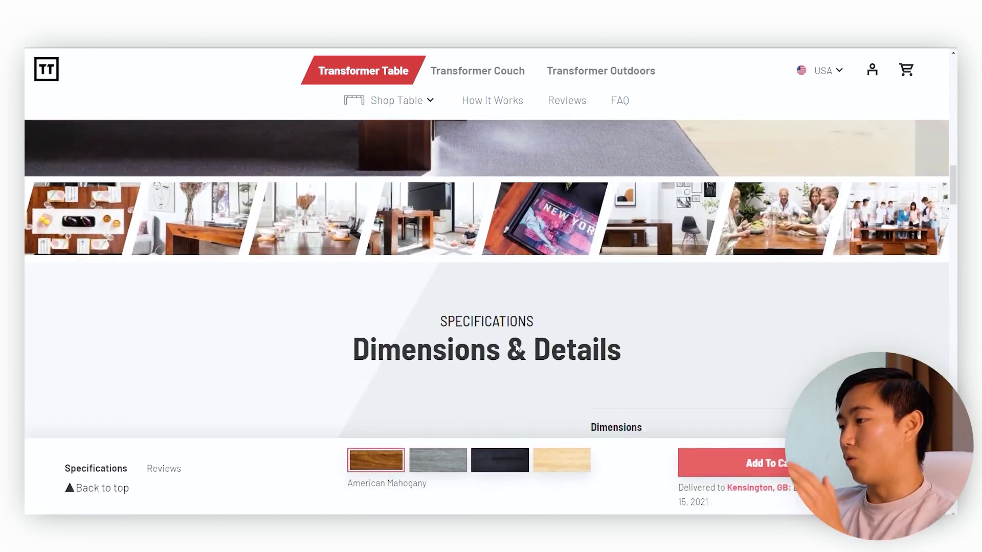
{"action": "scroll", "coordinate": [516, 348], "scroll_direction": "down", "scroll_amount": 2}
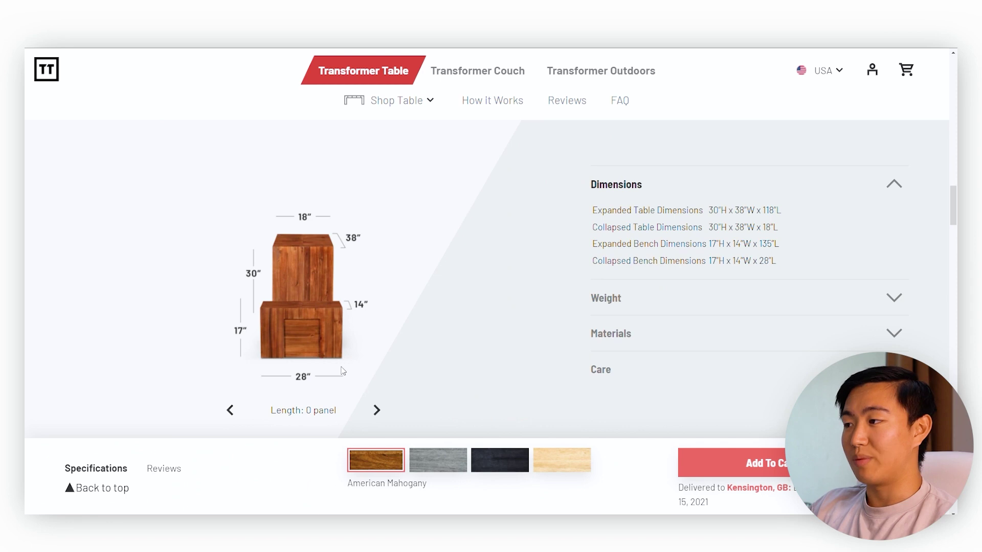
{"action": "scroll", "coordinate": [344, 327], "scroll_direction": "down", "scroll_amount": 3}
{"action": "scroll", "coordinate": [364, 282], "scroll_direction": "up", "scroll_amount": 2}
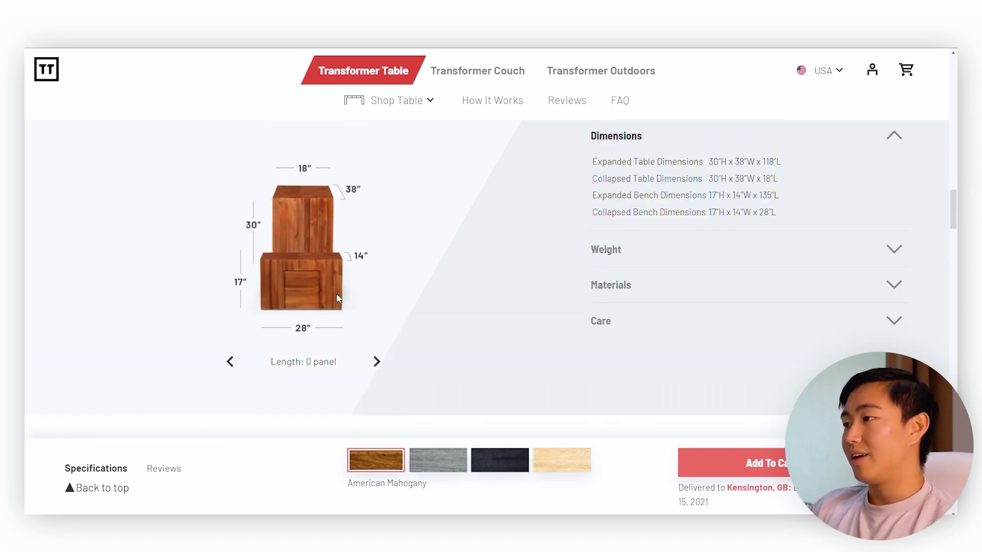
{"action": "left_click", "coordinate": [377, 364]}
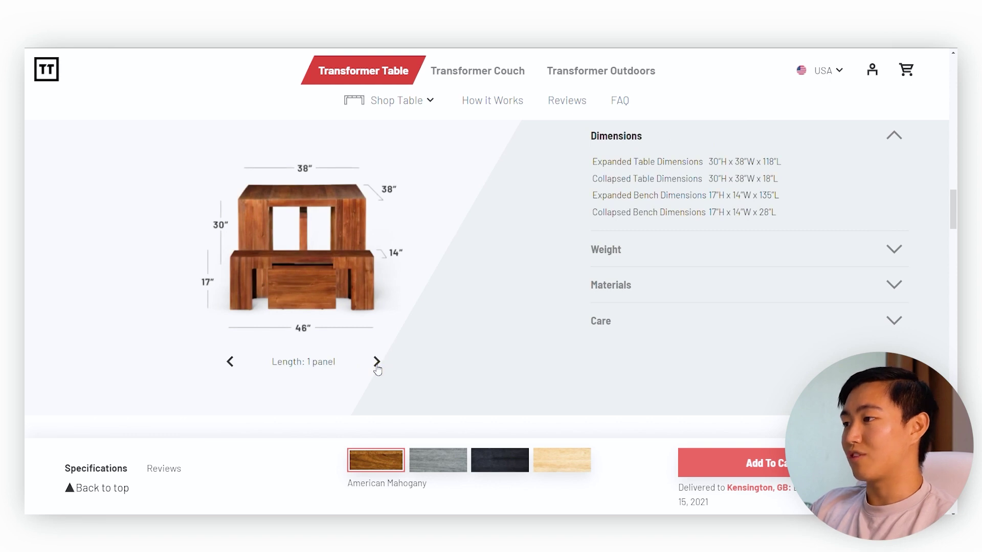
{"action": "left_click", "coordinate": [376, 363]}
{"action": "left_click", "coordinate": [377, 364]}
{"action": "left_click", "coordinate": [376, 364]}
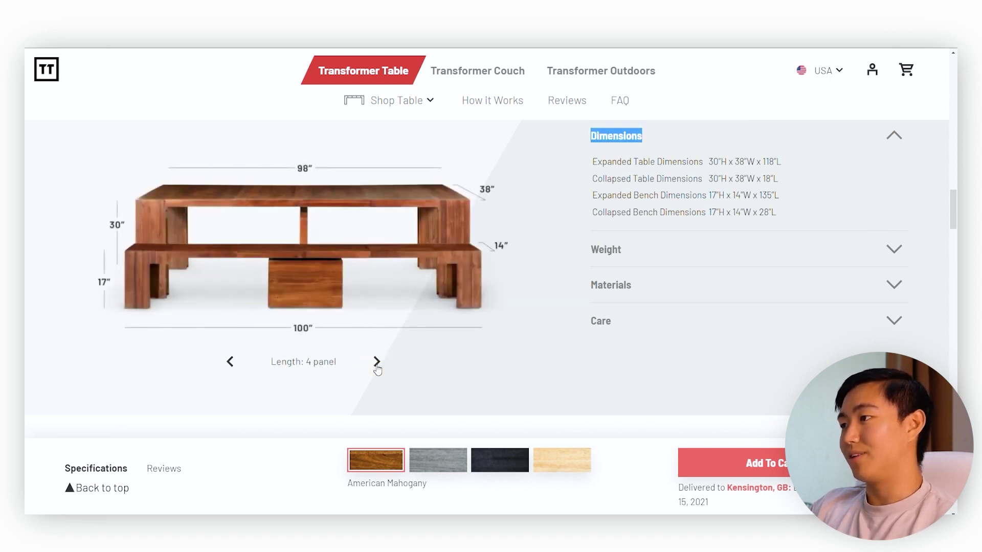
{"action": "left_click", "coordinate": [377, 364]}
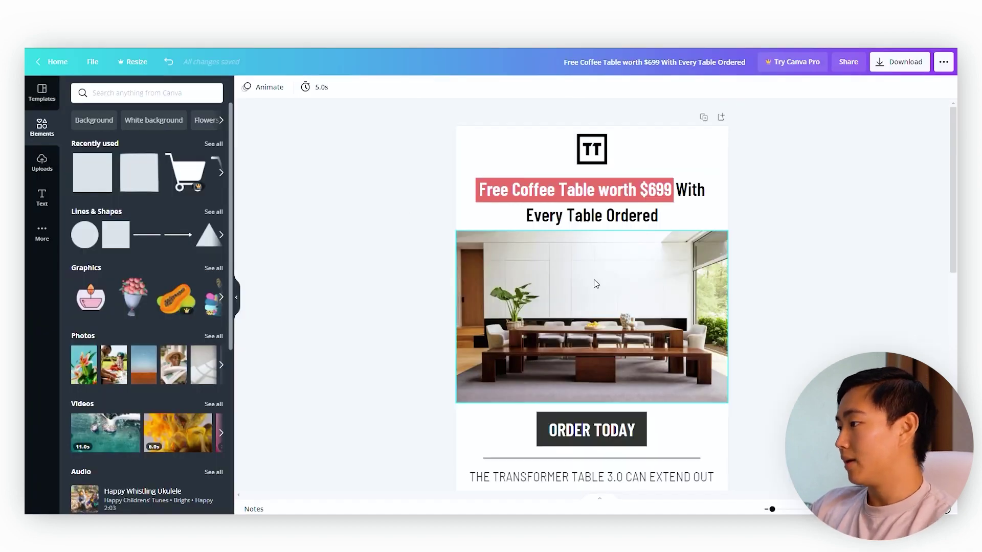
- Browse the website's product page down to the customer reviews and bring up the five-star review "Can't wait to show it off!"
{"action": "scroll", "coordinate": [593, 281], "scroll_direction": "down", "scroll_amount": 2}
{"action": "scroll", "coordinate": [567, 401], "scroll_direction": "down", "scroll_amount": 5}
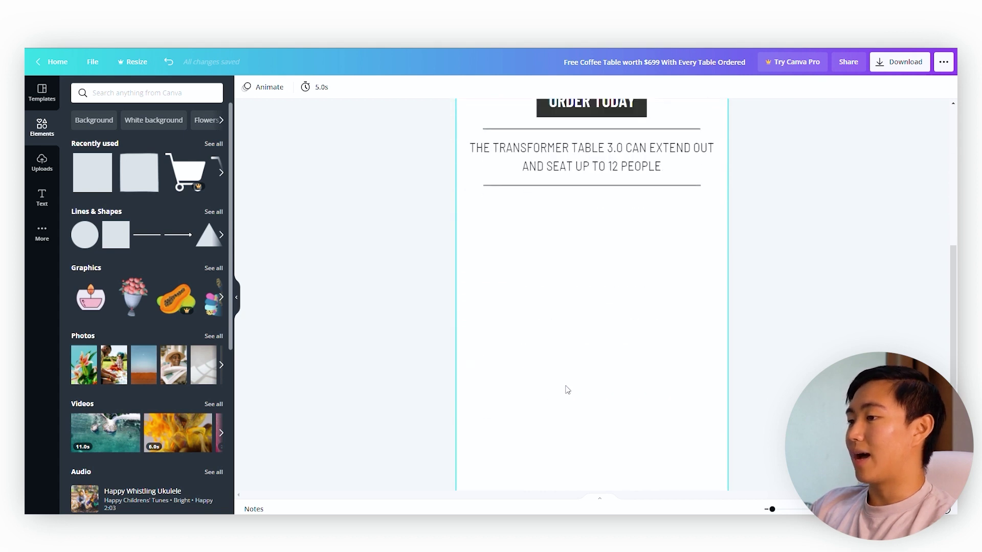
{"action": "scroll", "coordinate": [565, 390], "scroll_direction": "up", "scroll_amount": 3}
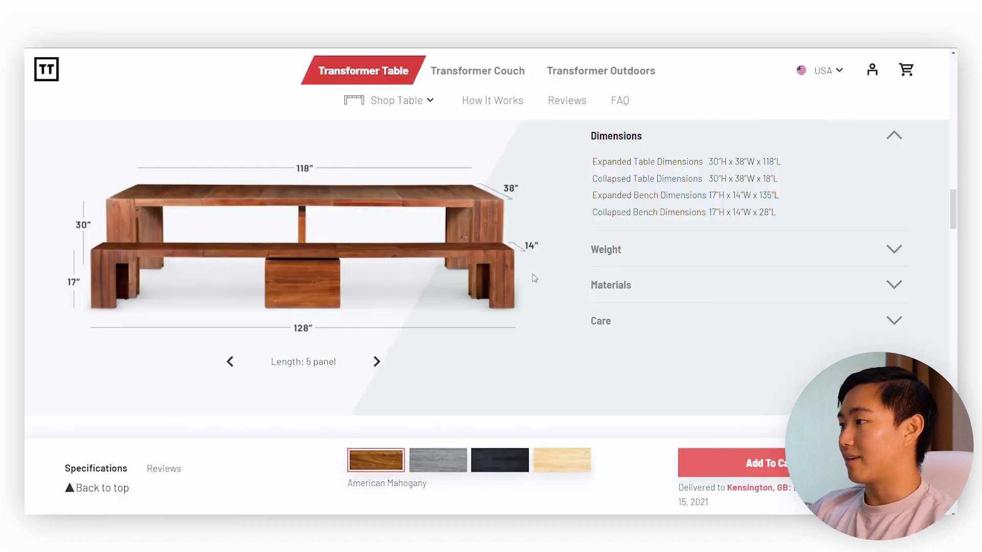
{"action": "scroll", "coordinate": [534, 279], "scroll_direction": "down", "scroll_amount": 10}
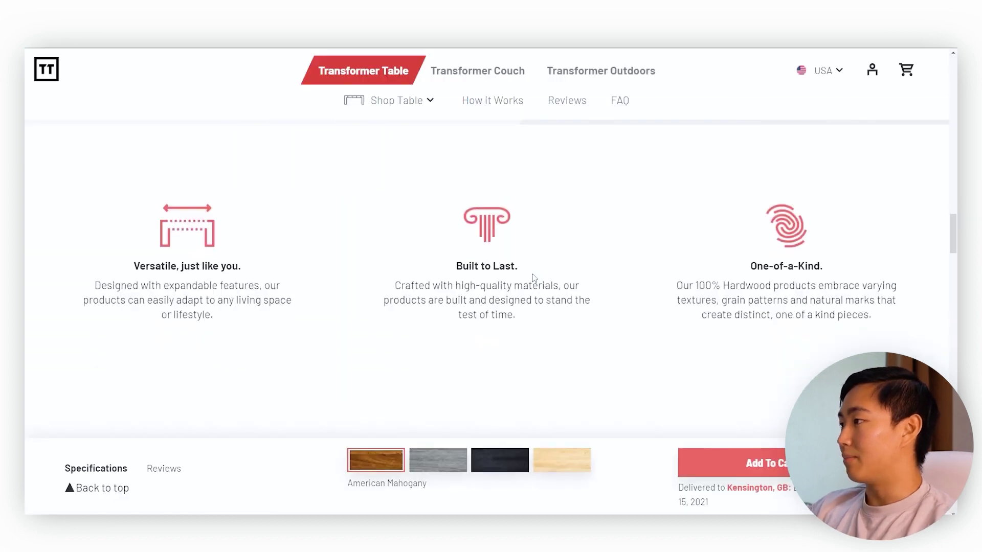
{"action": "scroll", "coordinate": [536, 274], "scroll_direction": "down", "scroll_amount": 4}
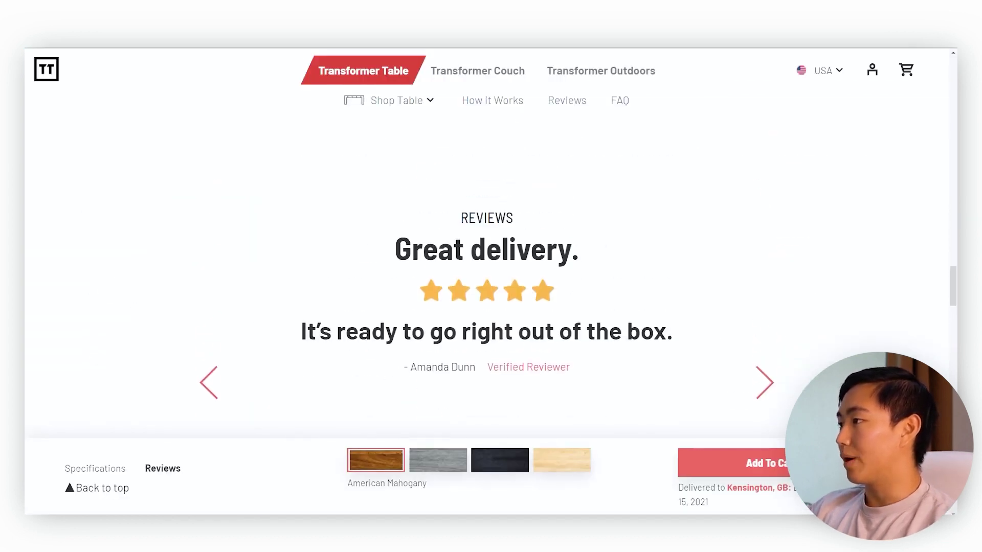
{"action": "key", "text": "ctrl+minus"}
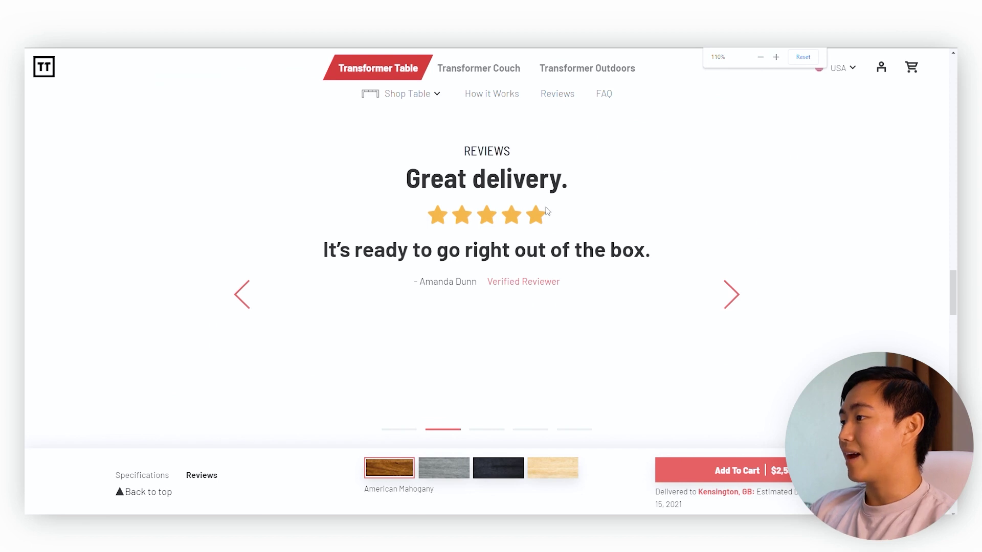
{"action": "scroll", "coordinate": [546, 212], "scroll_direction": "up", "scroll_amount": 2}
{"action": "scroll", "coordinate": [481, 266], "scroll_direction": "down", "scroll_amount": 1}
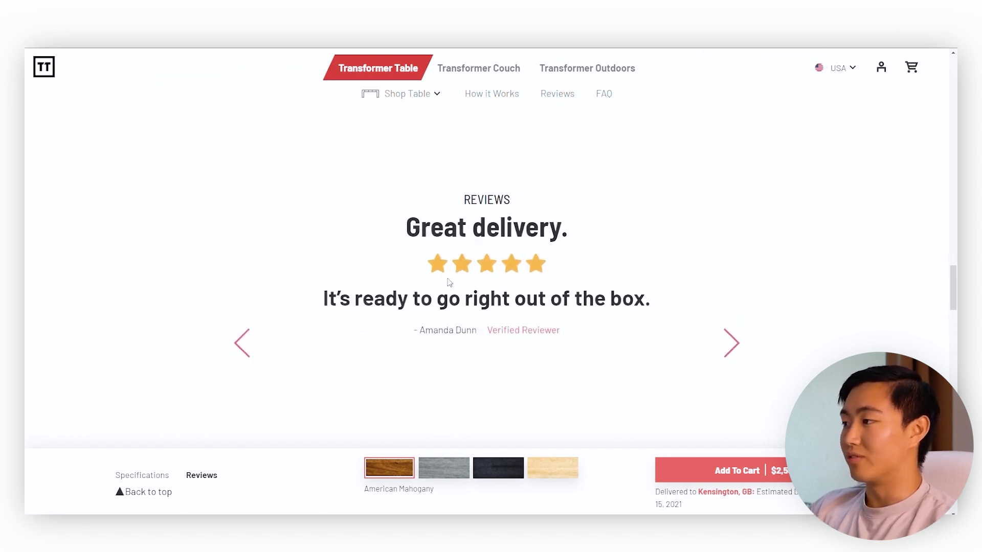
{"action": "left_click", "coordinate": [240, 343]}
{"action": "left_click", "coordinate": [241, 343]}
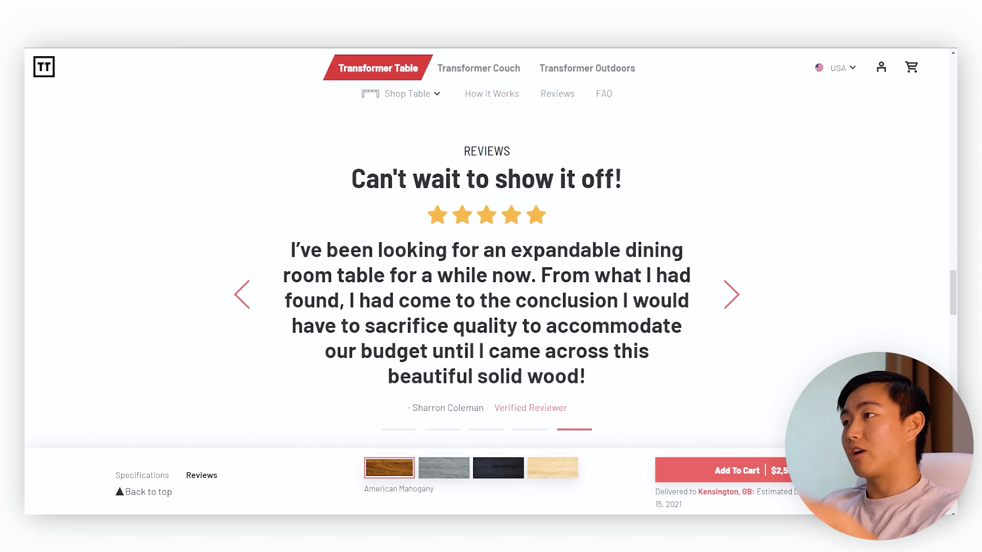
- Capture a screenshot area enclosing the review's title, stars, text and reviewer line, trimming the spare margin beside the text
{"action": "key", "text": "Print"}
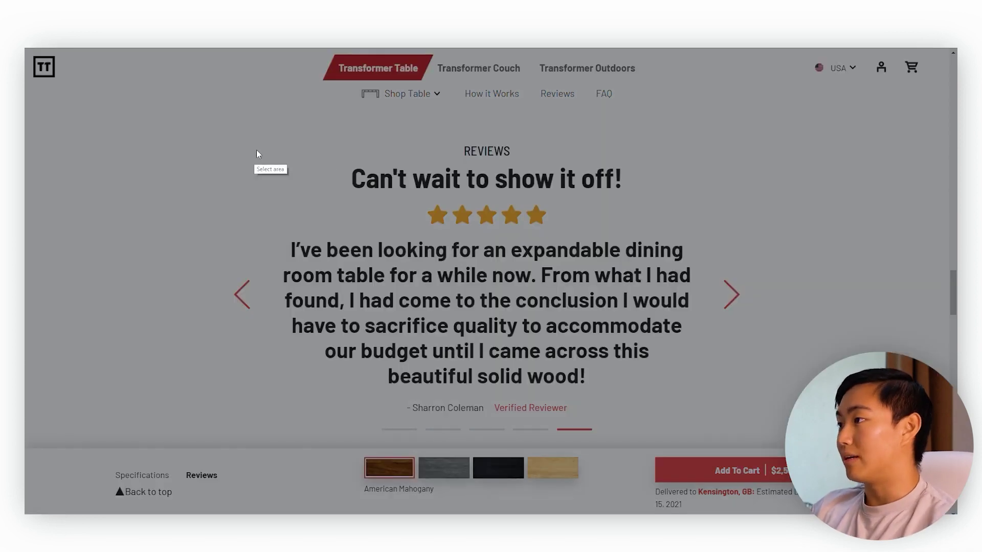
{"action": "left_click_drag", "start_coordinate": [265, 161], "coordinate": [691, 418]}
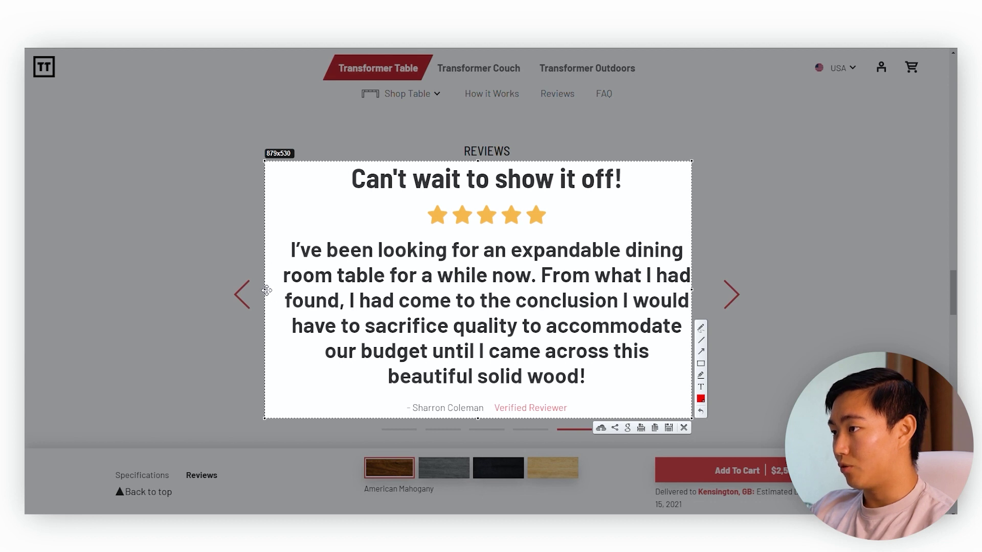
{"action": "mouse_move", "coordinate": [266, 290]}
{"action": "left_mouse_down"}
{"action": "mouse_move", "coordinate": [291, 290]}
{"action": "mouse_move", "coordinate": [281, 290]}
{"action": "left_mouse_up"}
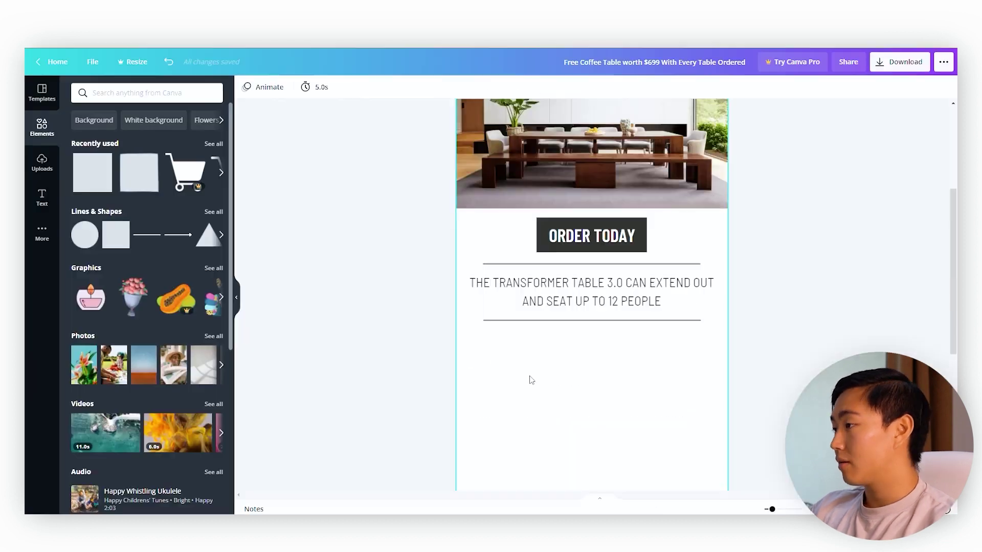
- Paste the captured review below the divider lines and copy a tightly cropped screenshot of the website's "Changed my life!" review
{"action": "key", "text": "ctrl+v"}
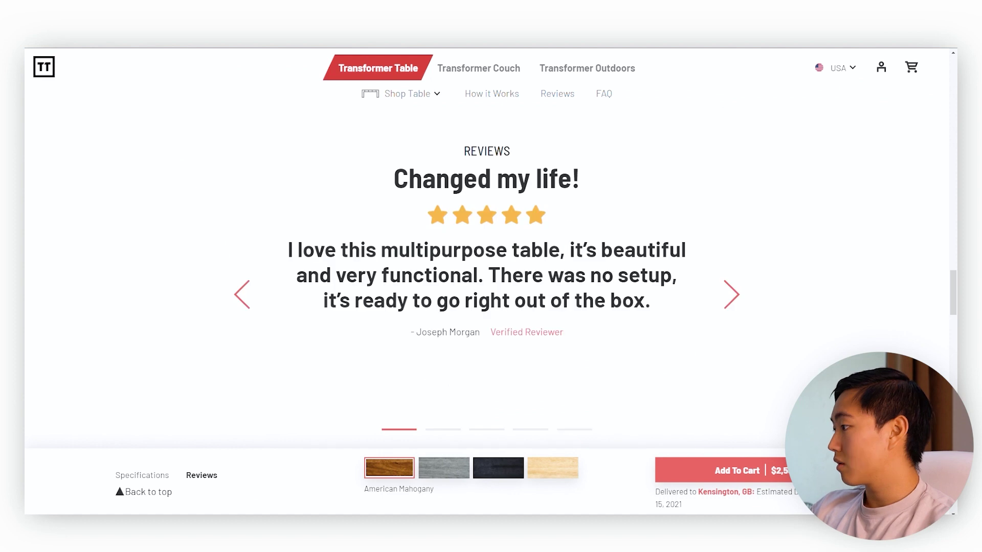
{"action": "key", "text": "Print"}
{"action": "left_click_drag", "start_coordinate": [281, 167], "coordinate": [686, 345]}
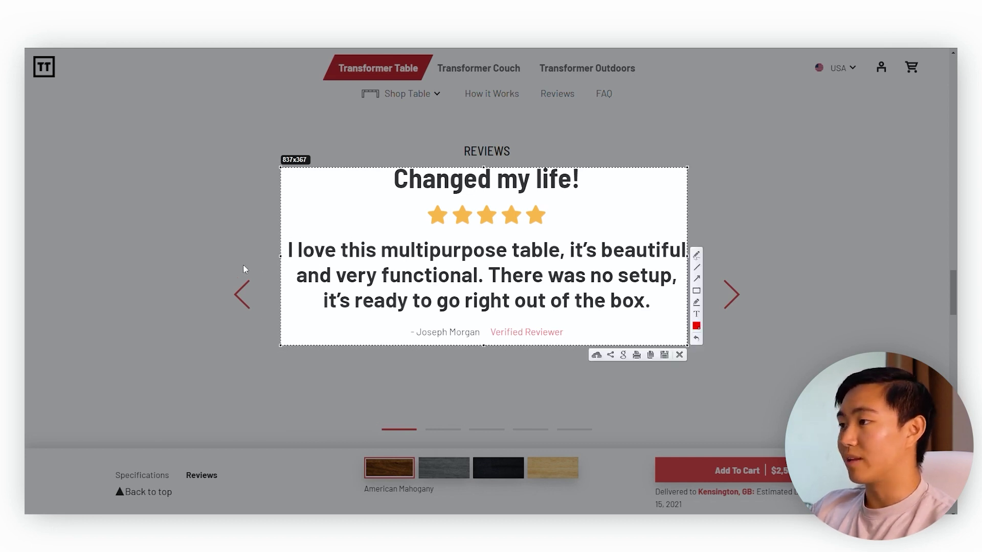
{"action": "left_click_drag", "start_coordinate": [282, 255], "coordinate": [287, 259]}
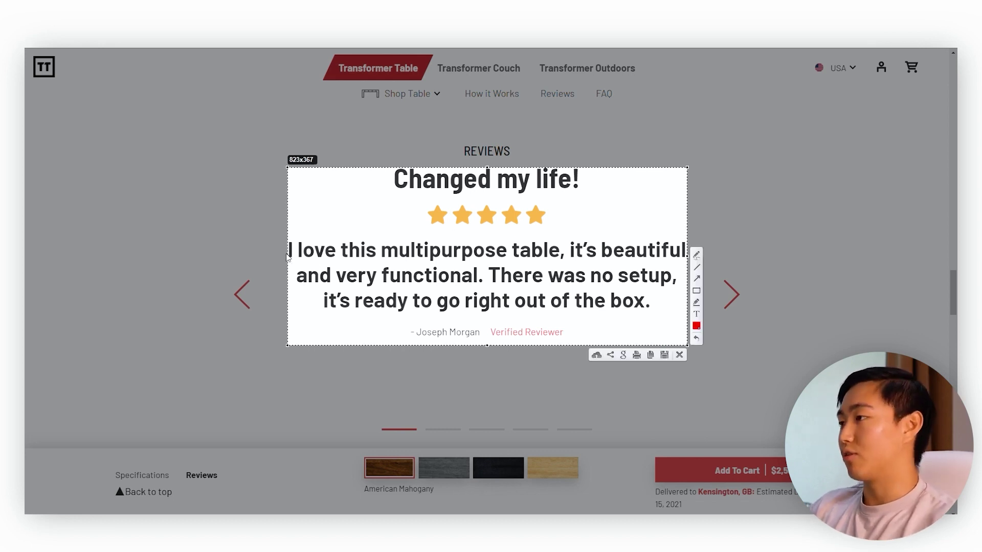
{"action": "left_click_drag", "start_coordinate": [488, 169], "coordinate": [489, 165]}
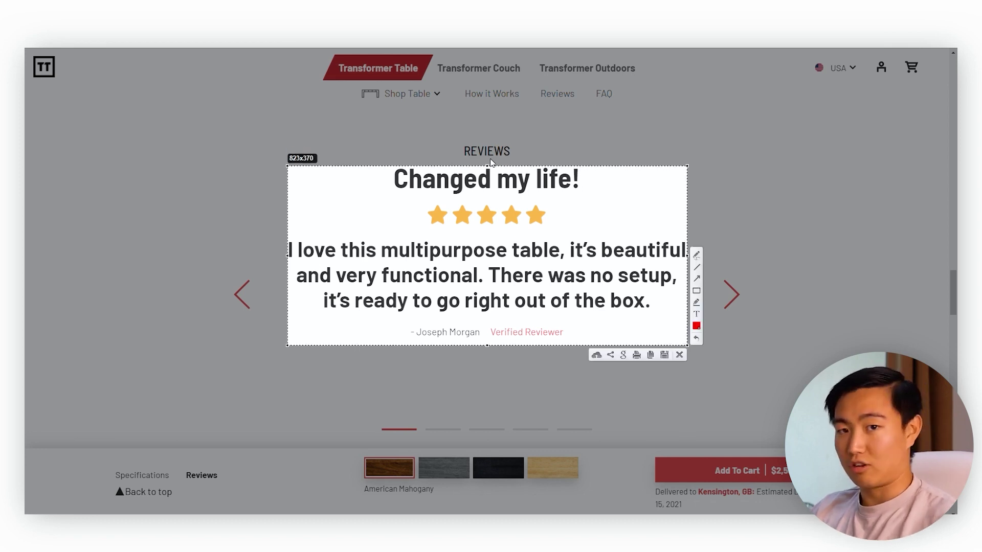
{"action": "key", "text": "ctrl+c"}
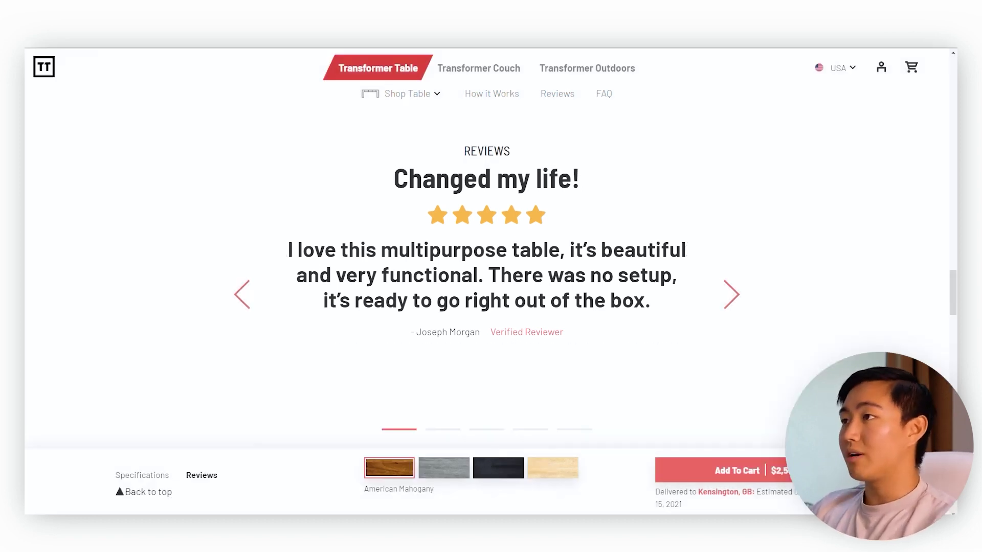
- Switch back to the Canva design and place the "Changed my life!" review directly beneath the first review
{"action": "key", "text": "alt+Tab"}
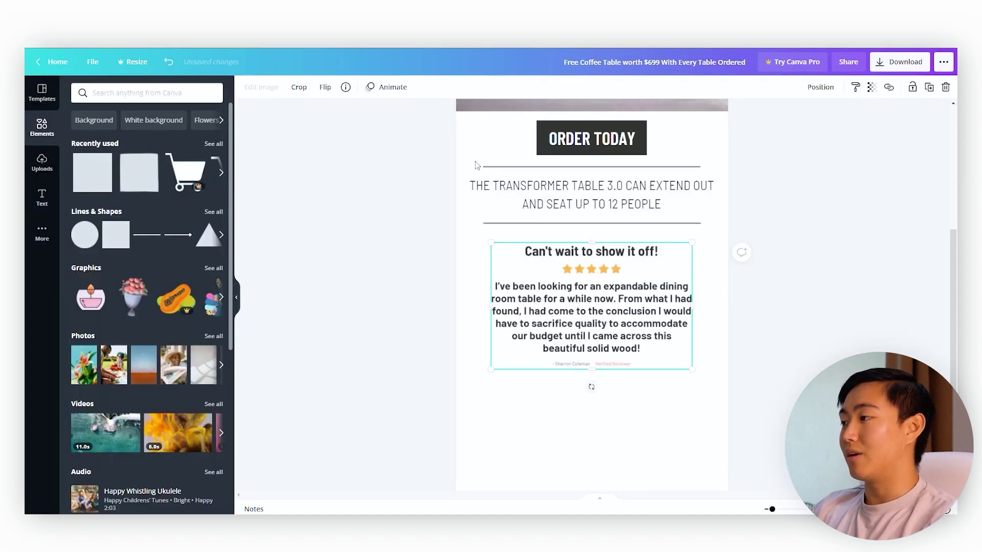
{"action": "scroll", "coordinate": [344, 300], "scroll_direction": "down", "scroll_amount": 2}
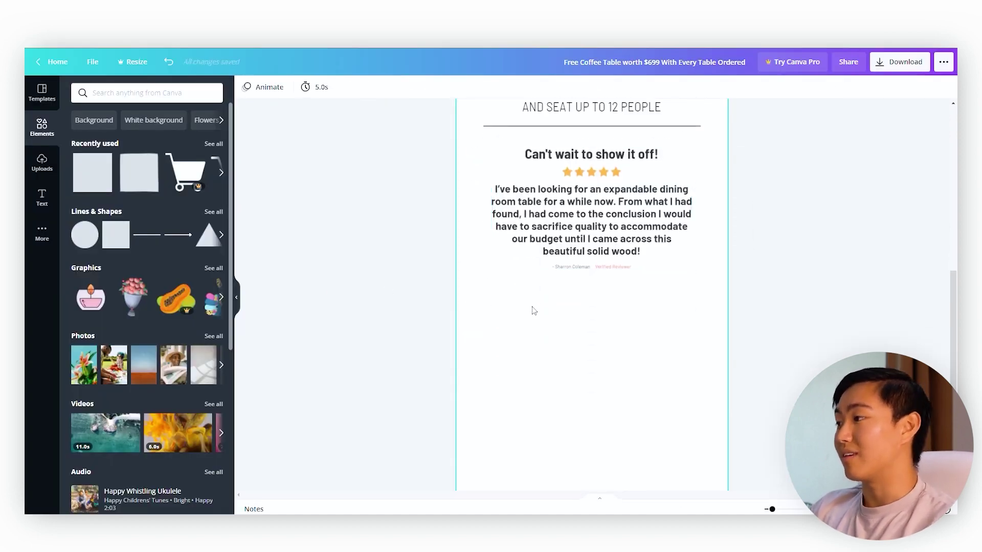
{"action": "key", "text": "ctrl+v"}
{"action": "left_click_drag", "start_coordinate": [586, 146], "coordinate": [580, 306]}
- Capture the "Great delivery." review from the website, trimming its spare margin, and place it beneath the "Changed my life!" review in the email
{"action": "key", "text": "alt+Tab"}
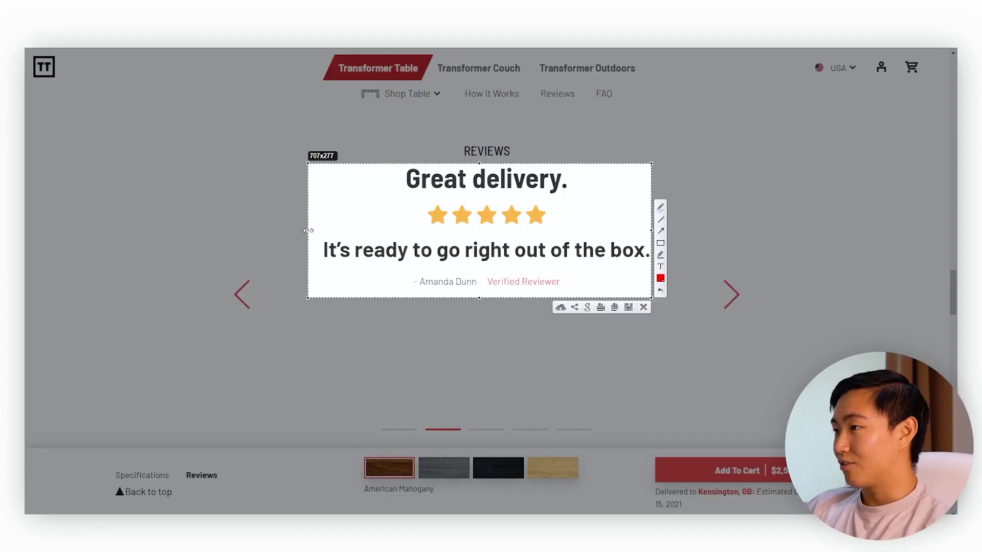
{"action": "left_click_drag", "start_coordinate": [307, 231], "coordinate": [322, 231]}
{"action": "key", "text": "ctrl+c"}
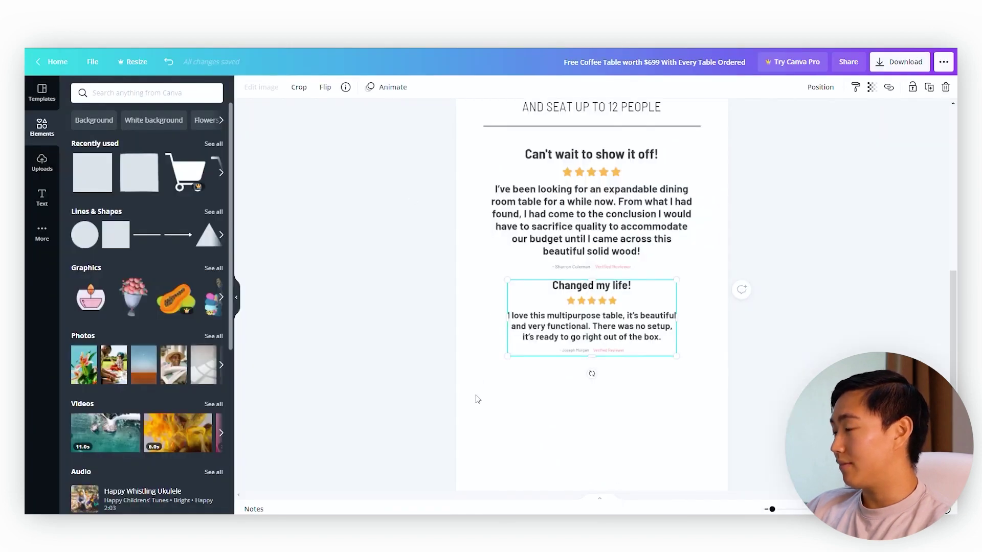
{"action": "left_click", "coordinate": [477, 399]}
{"action": "key", "text": "ctrl+v"}
{"action": "left_click_drag", "start_coordinate": [581, 148], "coordinate": [584, 389]}
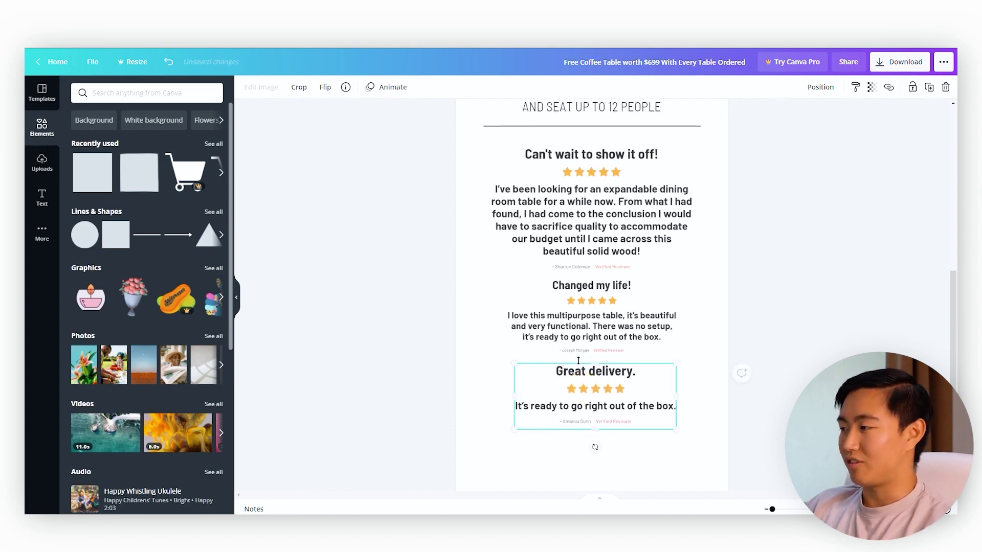
{"action": "scroll", "coordinate": [578, 360], "scroll_direction": "up", "scroll_amount": 2}
{"action": "scroll", "coordinate": [583, 255], "scroll_direction": "down", "scroll_amount": 2}
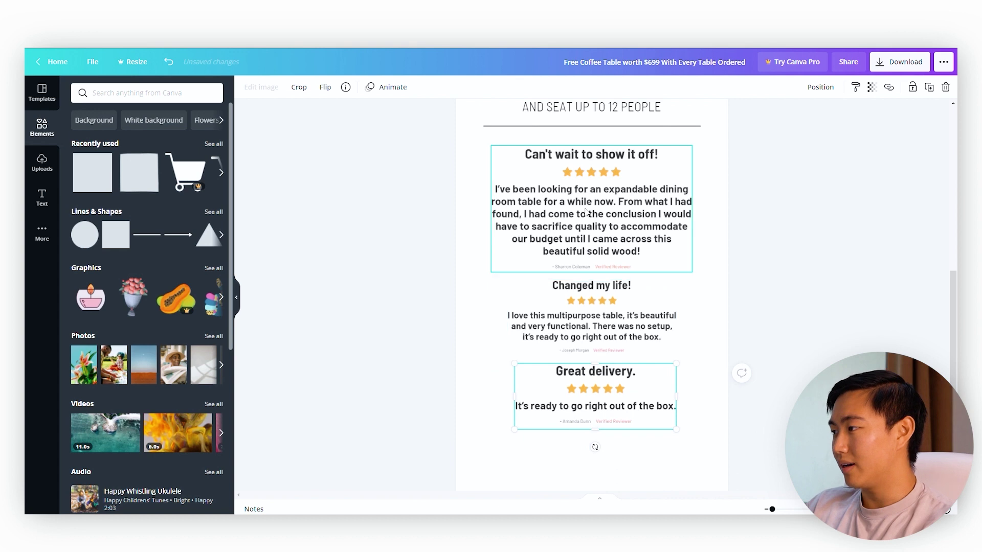
- Delete the long "Can't wait to show it off!" review from the email
{"action": "left_click_drag", "start_coordinate": [405, 206], "coordinate": [687, 349]}
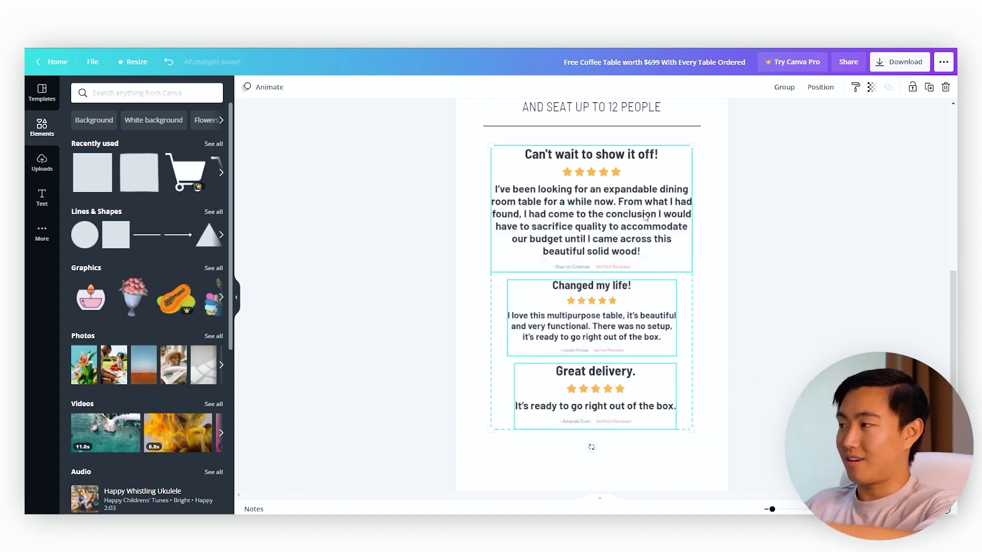
{"action": "left_click", "coordinate": [723, 224]}
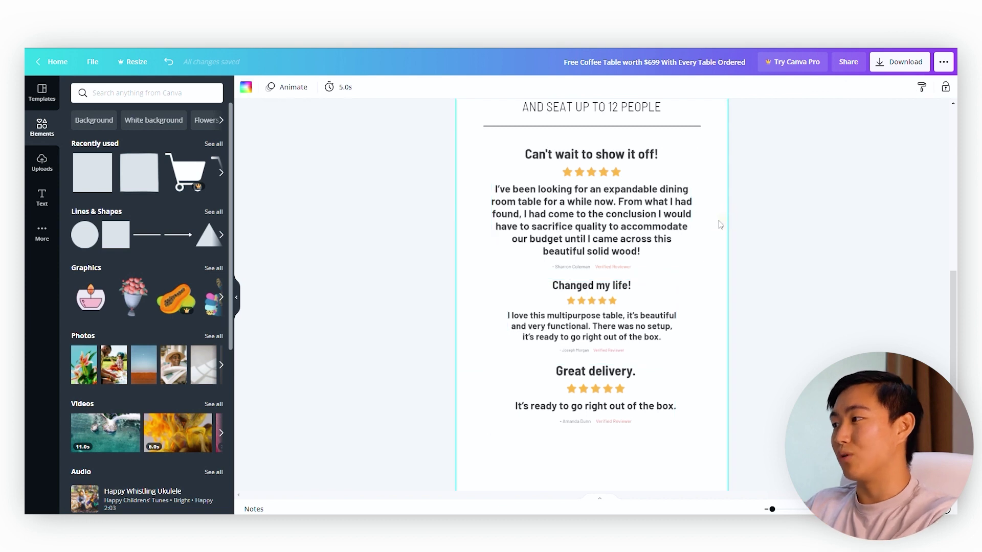
{"action": "left_click", "coordinate": [636, 235]}
{"action": "key", "text": "Delete"}
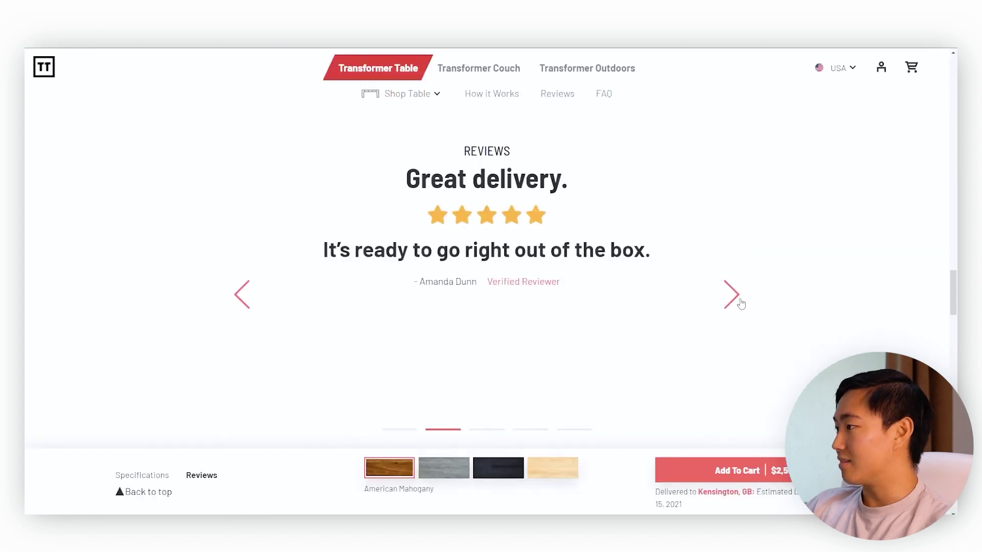
- Advance the website's reviews to "Function is key." and copy a screenshot enclosing its title, stars, text and reviewer line
{"action": "left_click", "coordinate": [740, 303]}
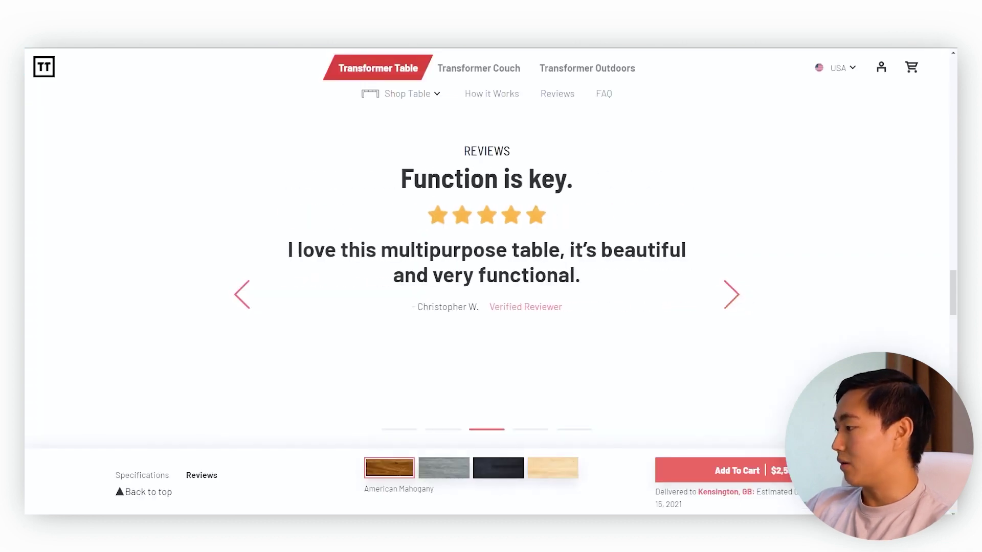
{"action": "key", "text": "Print"}
{"action": "left_click_drag", "start_coordinate": [306, 193], "coordinate": [688, 318]}
{"action": "left_click_drag", "start_coordinate": [285, 237], "coordinate": [285, 237]}
{"action": "key", "text": "ctrl+c"}
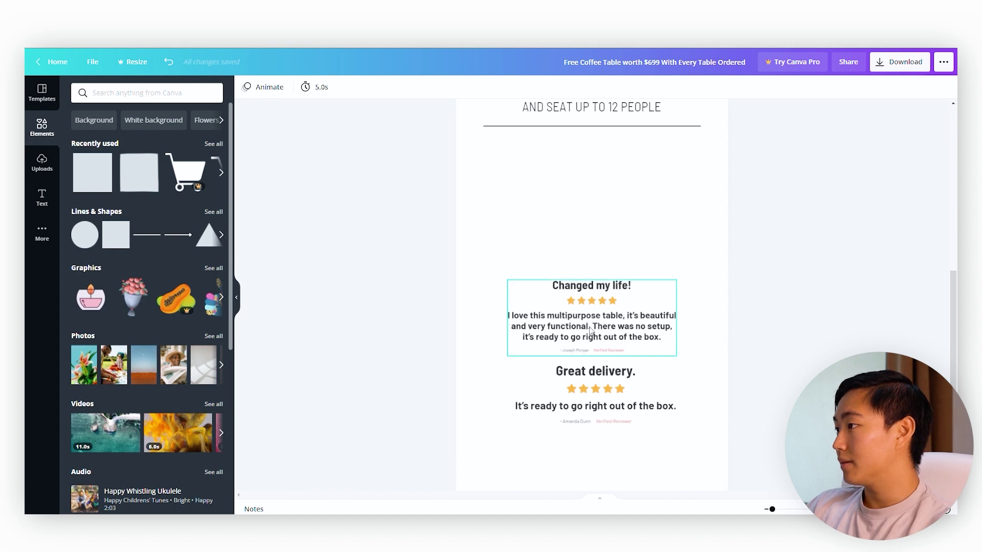
- Place the "Function is key." review above "Changed my life!" and move the three reviews up slightly together
{"action": "key", "text": "ctrl+v"}
{"action": "left_click_drag", "start_coordinate": [578, 148], "coordinate": [577, 229]}
{"action": "left_click_drag", "start_coordinate": [315, 249], "coordinate": [745, 400]}
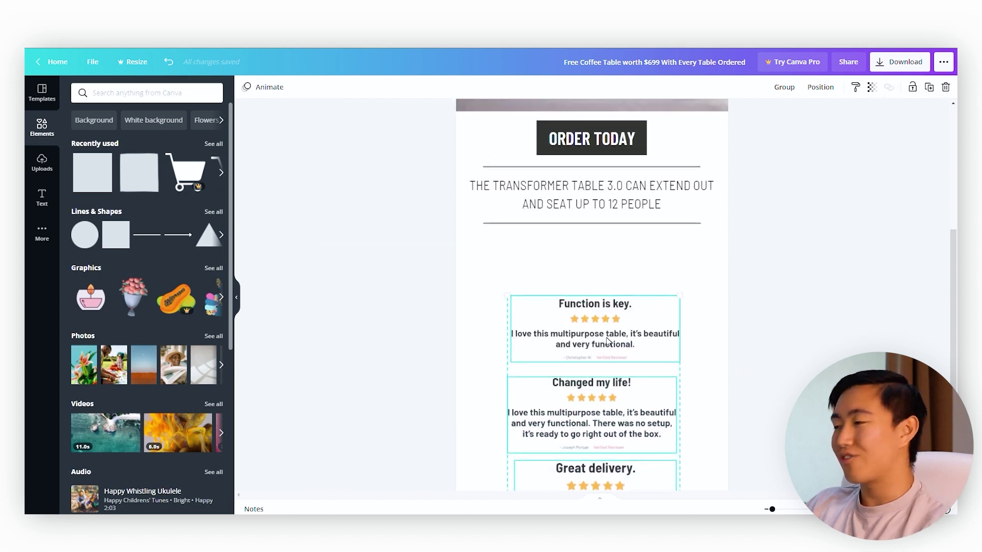
{"action": "left_click_drag", "start_coordinate": [604, 338], "coordinate": [608, 313]}
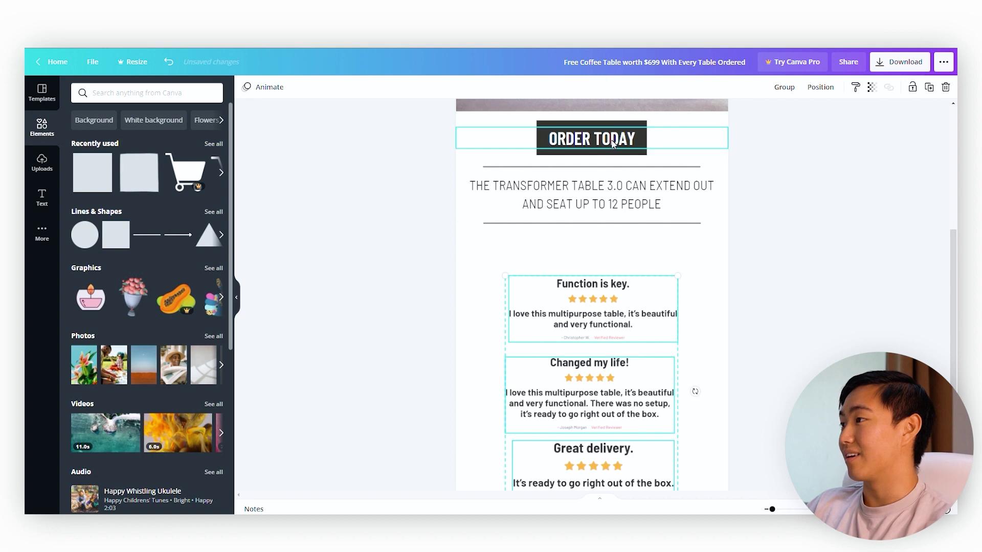
- Rewrite the order button's text in title case as "Order Today"
{"action": "left_click", "coordinate": [585, 147]}
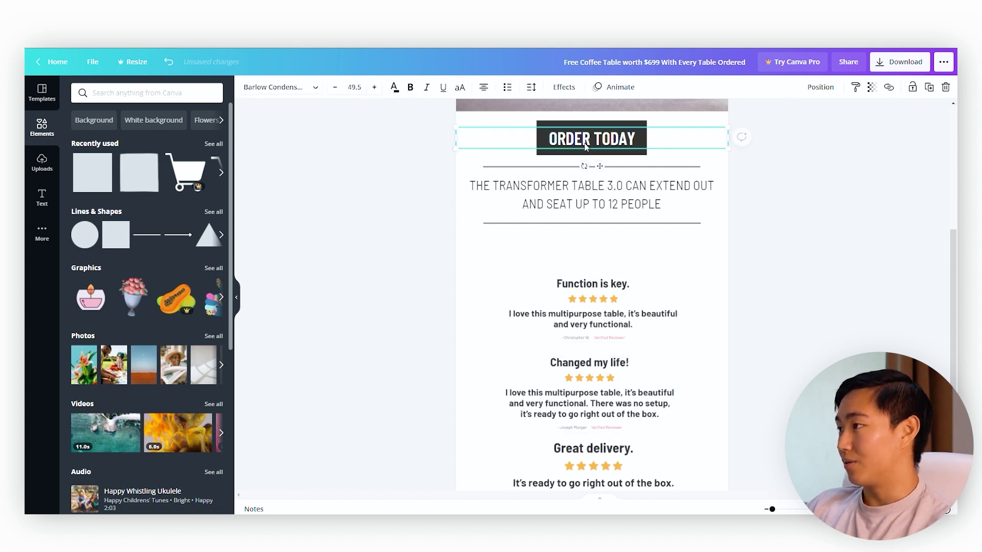
{"action": "double_click", "coordinate": [585, 147]}
{"action": "key", "text": "ctrl+a"}
{"action": "type", "text": "O"}
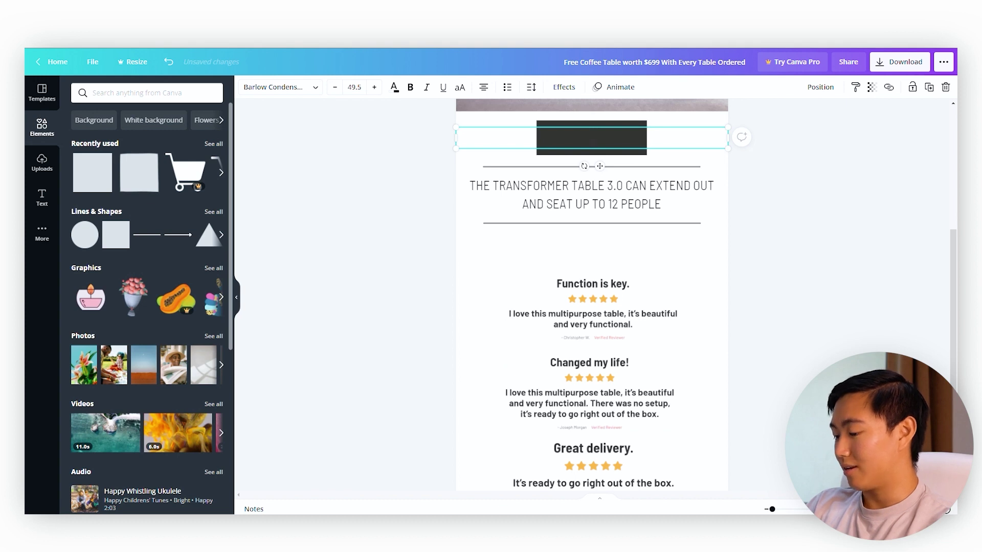
{"action": "key", "text": "ctrl+z"}
{"action": "key", "text": "BackSpace"}
{"action": "key", "text": "BackSpace"}
{"action": "key", "text": "BackSpace"}
{"action": "key", "text": "BackSpace"}
{"action": "key", "text": "BackSpace"}
{"action": "key", "text": "BackSpace"}
{"action": "key", "text": "BackSpace"}
{"action": "key", "text": "BackSpace"}
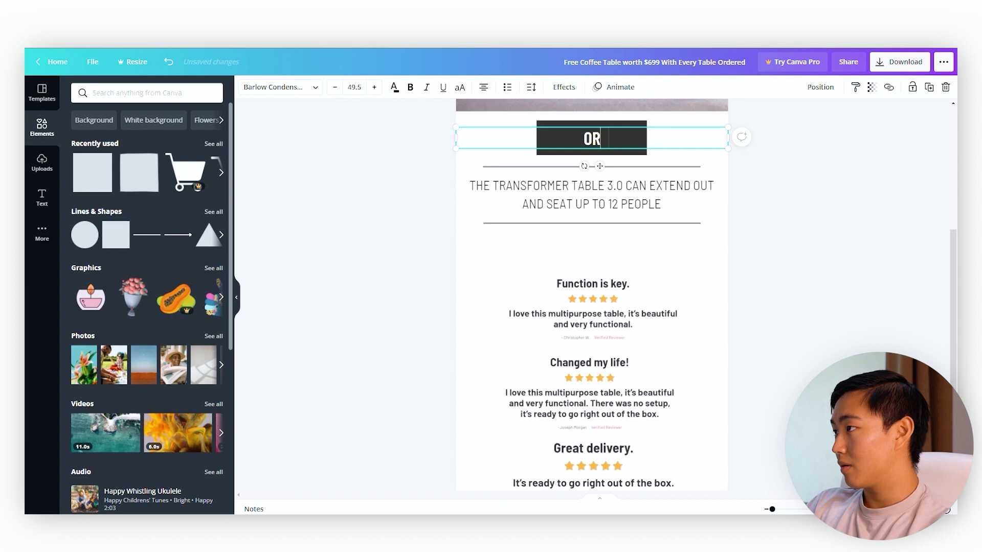
{"action": "type", "text": "Toa"}
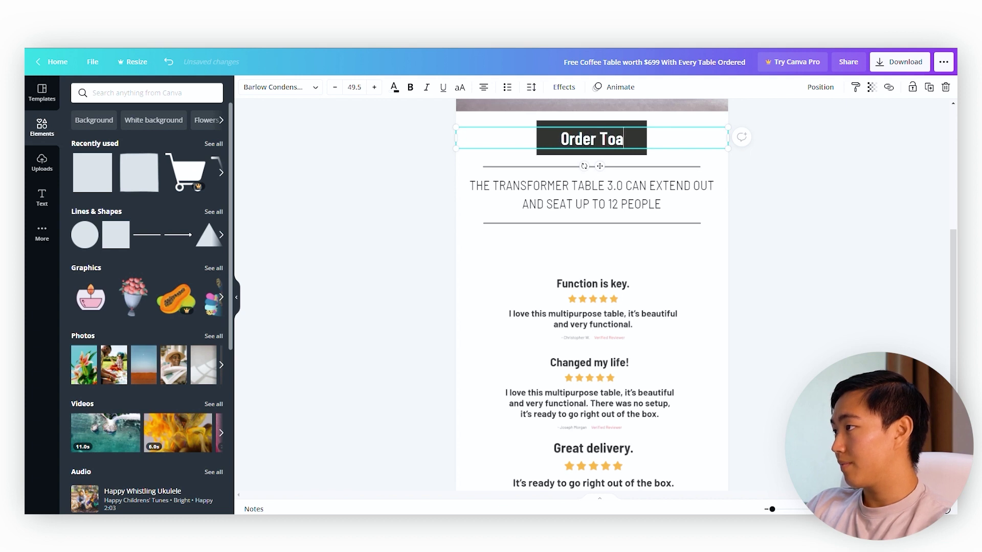
{"action": "key", "text": "BackSpace"}
{"action": "type", "text": "day"}
- Try the "Order Today" button text at font size 44.5 and undo the size change
{"action": "key", "text": "ctrl+a"}
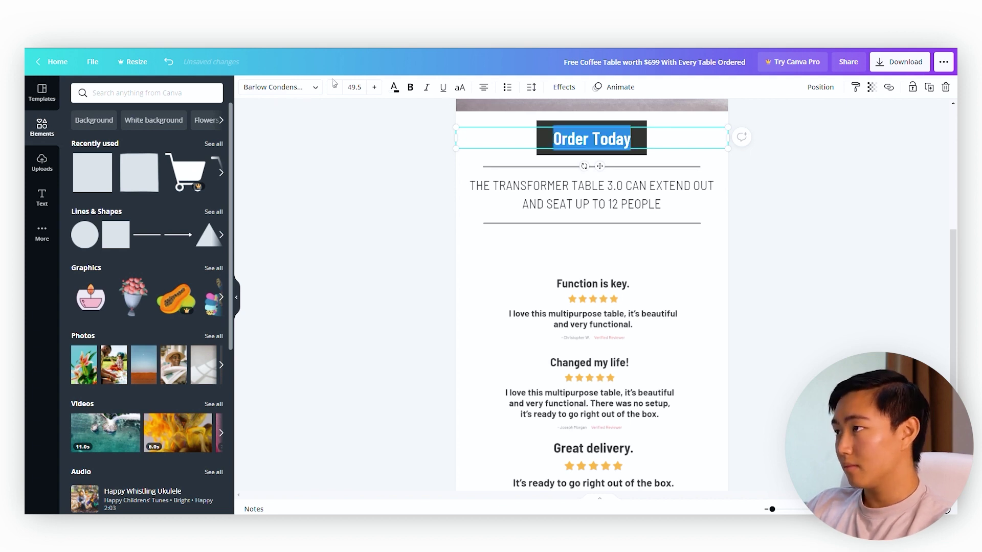
{"action": "left_click", "coordinate": [335, 87]}
{"action": "left_click", "coordinate": [335, 87]}
{"action": "left_click", "coordinate": [335, 87]}
{"action": "left_click", "coordinate": [335, 87]}
{"action": "left_click", "coordinate": [335, 87]}
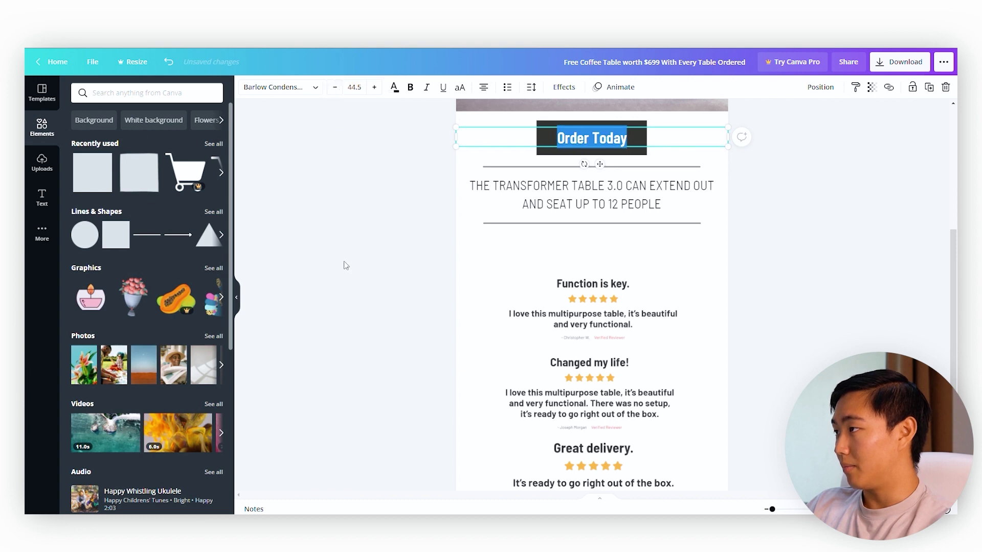
{"action": "scroll", "coordinate": [344, 265], "scroll_direction": "up", "scroll_amount": 5}
{"action": "scroll", "coordinate": [271, 256], "scroll_direction": "down", "scroll_amount": 3}
{"action": "key", "text": "ctrl+z"}
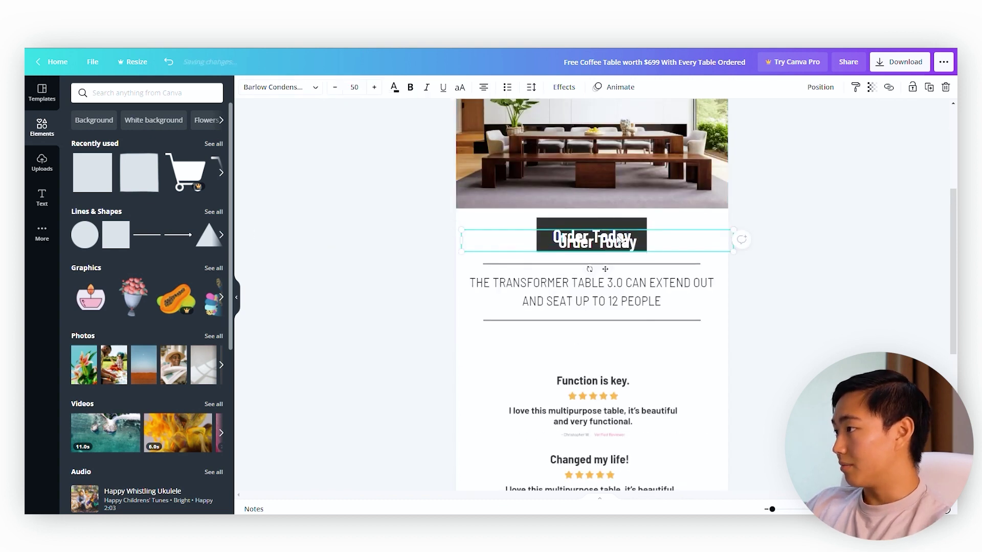
- Place a copy of the button text below the lower divider, reword it "Here's What Our Customers Say" and colour it black
{"action": "left_click_drag", "start_coordinate": [608, 347], "coordinate": [610, 344]}
{"action": "triple_click", "coordinate": [610, 346]}
{"action": "key", "text": "BackSpace"}
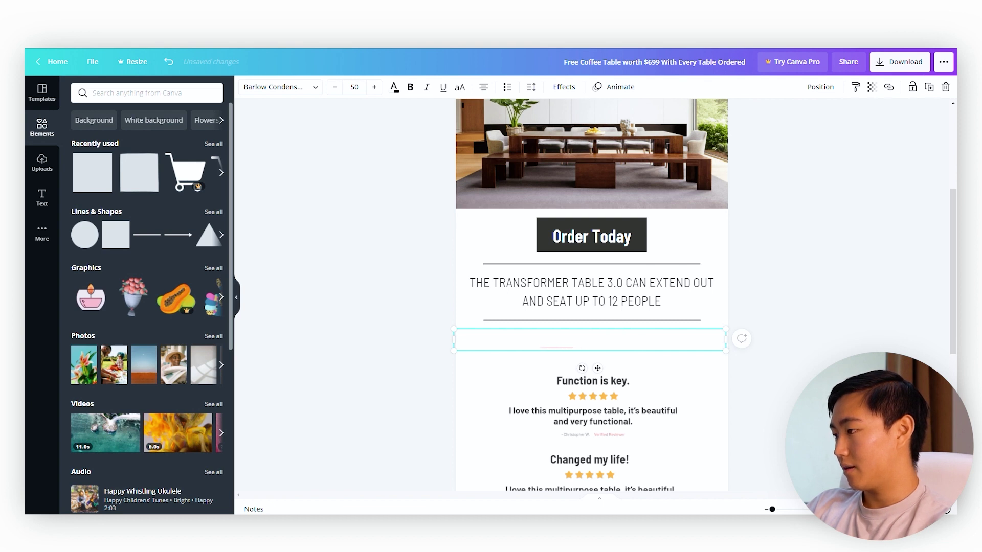
{"action": "key", "text": "ctrl+z"}
{"action": "left_click", "coordinate": [394, 91]}
{"action": "left_click", "coordinate": [394, 91]}
- Soften the "Here's What Our Customers Say" heading to dark grey by making the text slightly transparent
{"action": "left_click", "coordinate": [870, 87]}
{"action": "left_click_drag", "start_coordinate": [840, 120], "coordinate": [835, 120]}
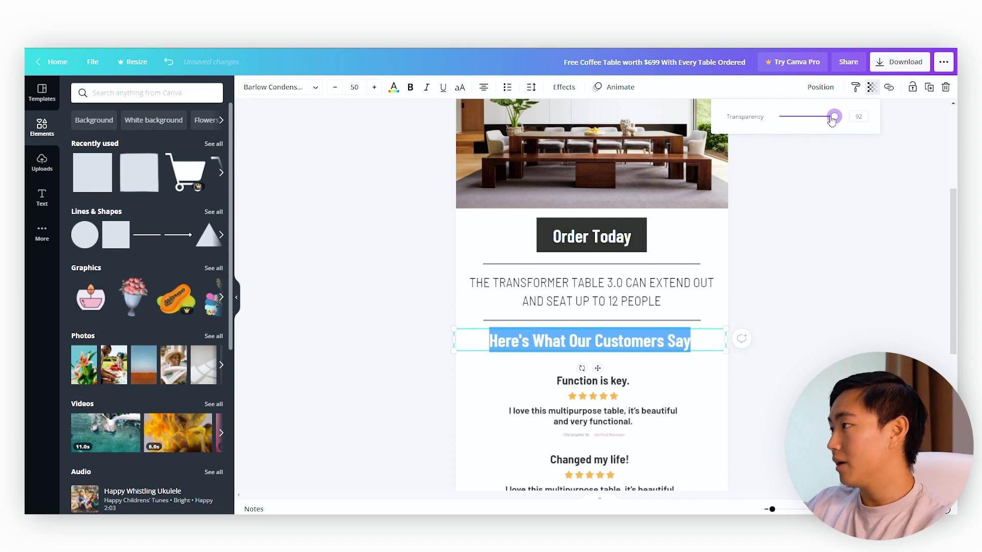
{"action": "left_click_drag", "start_coordinate": [834, 119], "coordinate": [830, 120]}
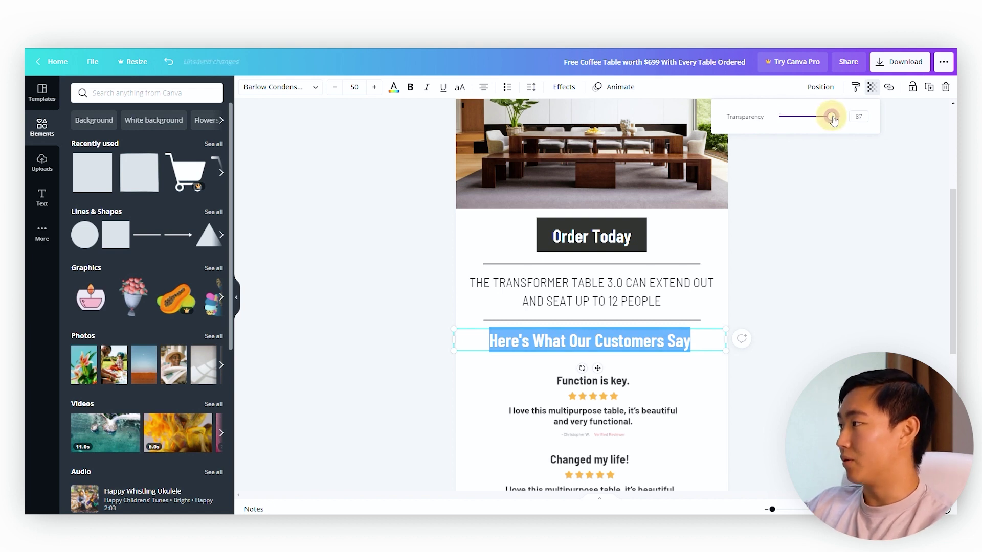
{"action": "left_click", "coordinate": [759, 253]}
{"action": "scroll", "coordinate": [774, 250], "scroll_direction": "down", "scroll_amount": 3}
{"action": "scroll", "coordinate": [764, 235], "scroll_direction": "up", "scroll_amount": 2}
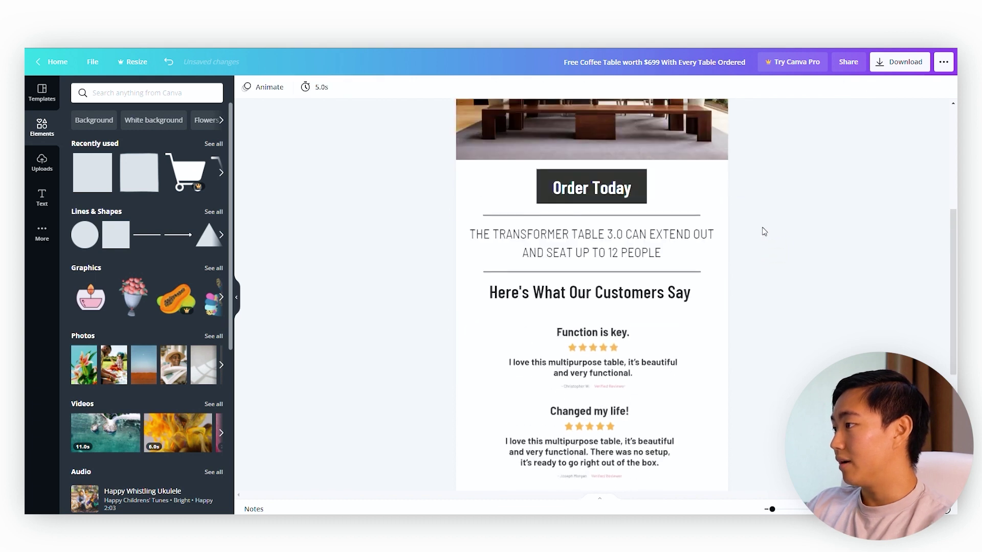
{"action": "left_click", "coordinate": [673, 299]}
{"action": "left_click", "coordinate": [875, 88]}
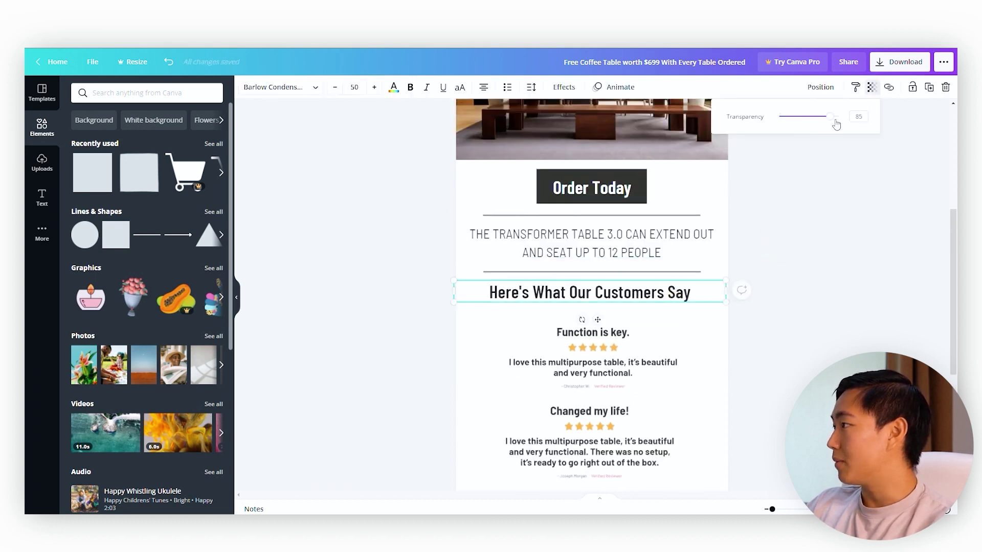
{"action": "left_click_drag", "start_coordinate": [826, 124], "coordinate": [827, 124]}
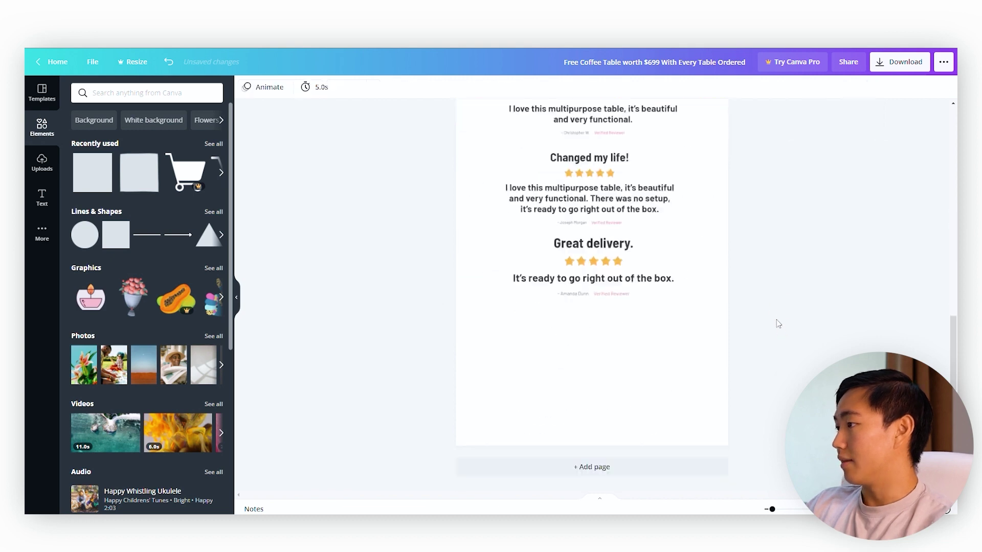
- Move the customer heading and the three reviews down together, leaving an empty area beneath the lower divider
{"action": "scroll", "coordinate": [776, 324], "scroll_direction": "up", "scroll_amount": 5}
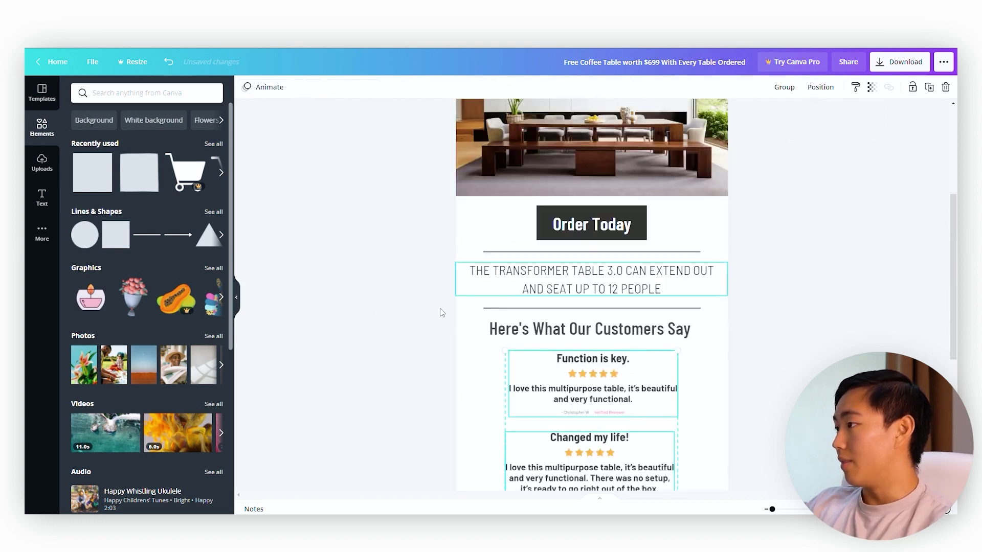
{"action": "scroll", "coordinate": [583, 291], "scroll_direction": "down", "scroll_amount": 2}
{"action": "left_click_drag", "start_coordinate": [452, 228], "coordinate": [671, 458]}
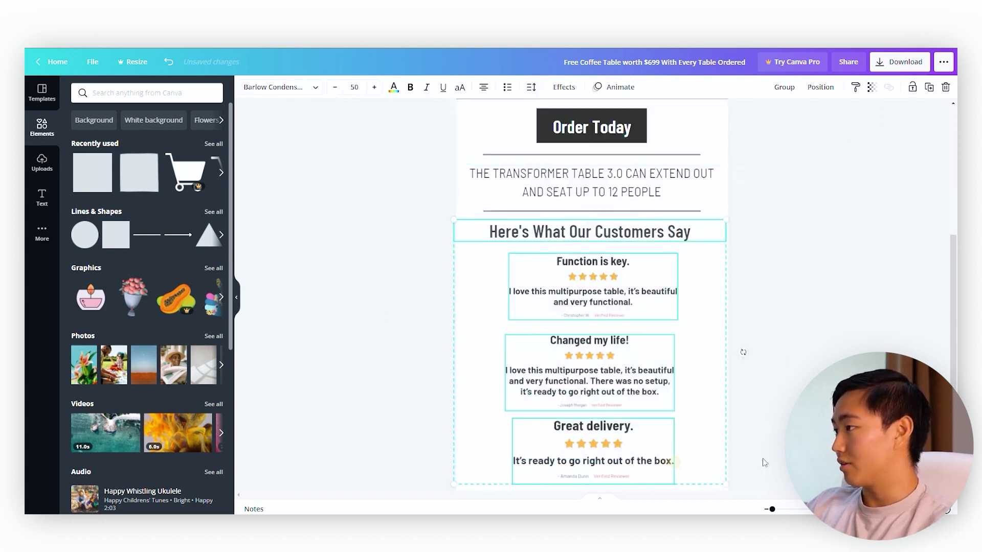
{"action": "scroll", "coordinate": [666, 303], "scroll_direction": "down", "scroll_amount": 2}
{"action": "left_click_drag", "start_coordinate": [643, 234], "coordinate": [650, 256]}
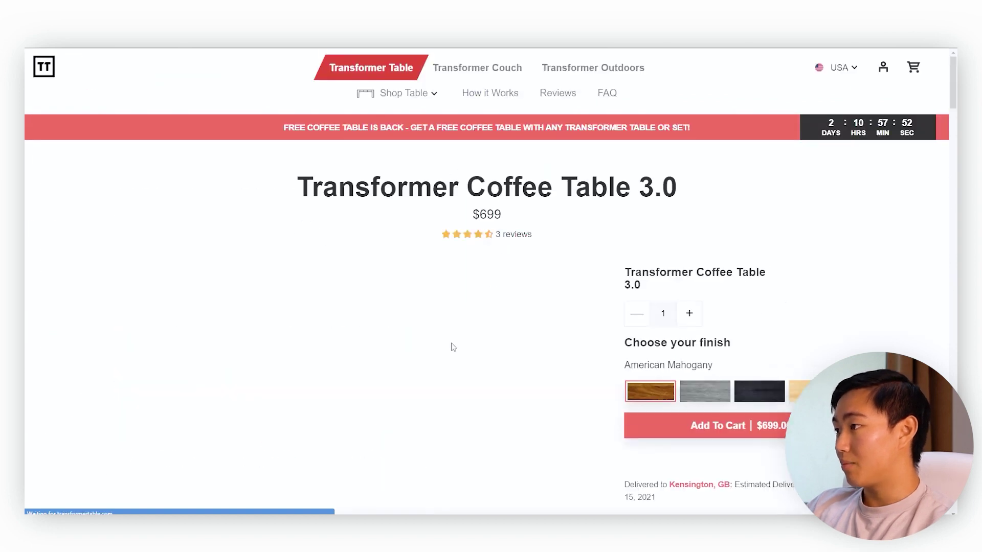
- Switch to the website's Transformer Coffee Table 3.0 page and copy its product photo
{"action": "scroll", "coordinate": [432, 317], "scroll_direction": "down", "scroll_amount": 1}
{"action": "right_click", "coordinate": [367, 339]}
{"action": "left_click", "coordinate": [425, 374]}
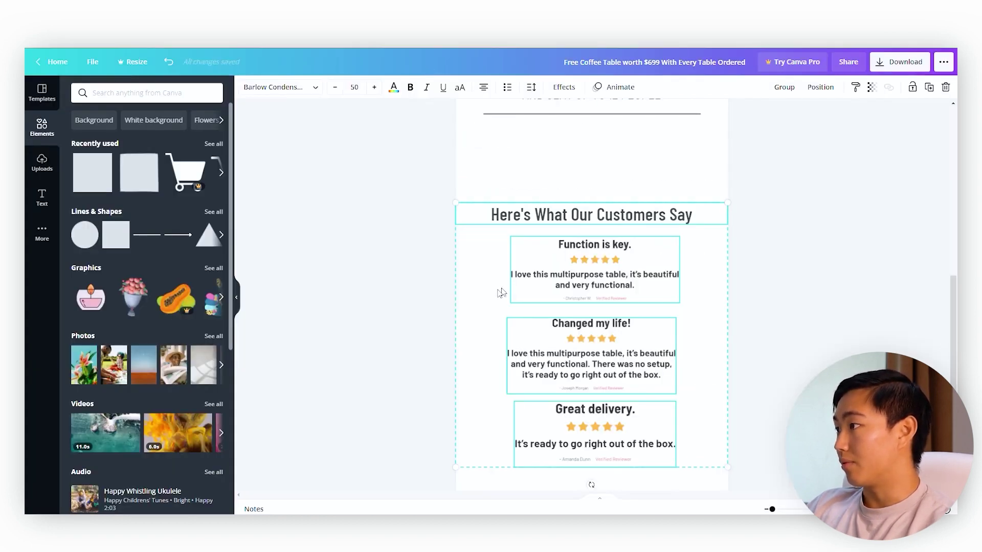
- Paste the copied coffee table photo into the empty area above the customer heading and send it behind the lower divider
{"action": "left_click", "coordinate": [415, 170]}
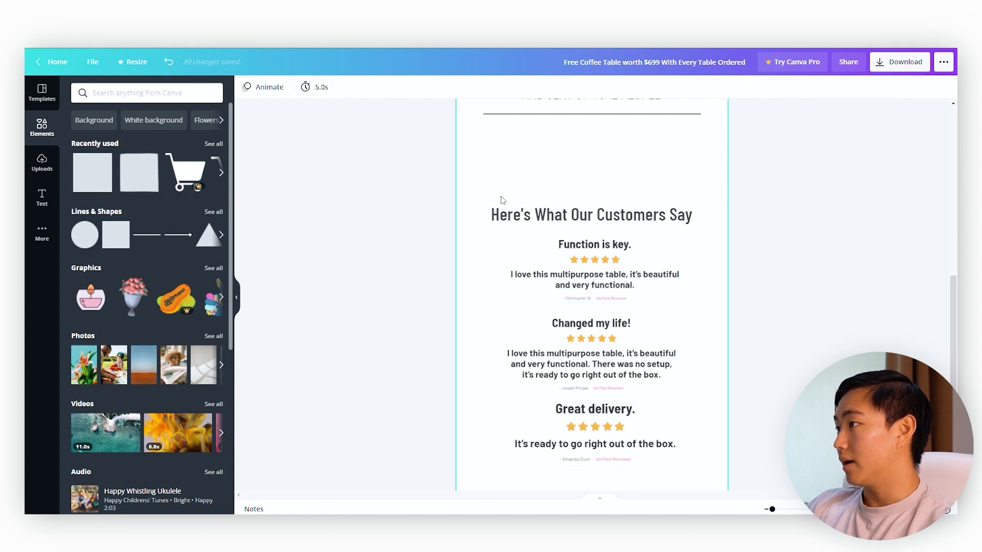
{"action": "scroll", "coordinate": [501, 200], "scroll_direction": "up", "scroll_amount": 3}
{"action": "key", "text": "ctrl+v"}
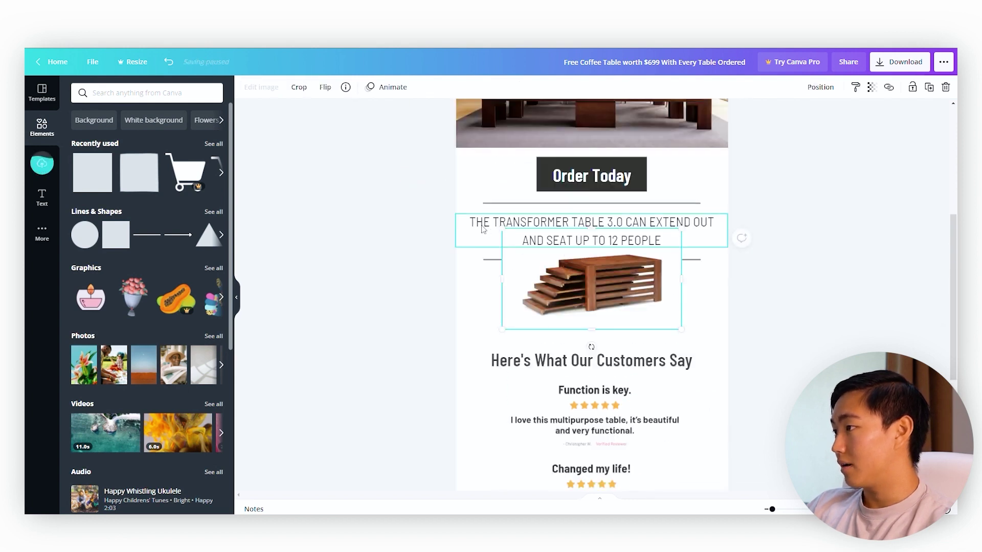
{"action": "scroll", "coordinate": [583, 307], "scroll_direction": "up", "scroll_amount": 1}
{"action": "right_click", "coordinate": [585, 325]}
{"action": "left_click", "coordinate": [612, 352]}
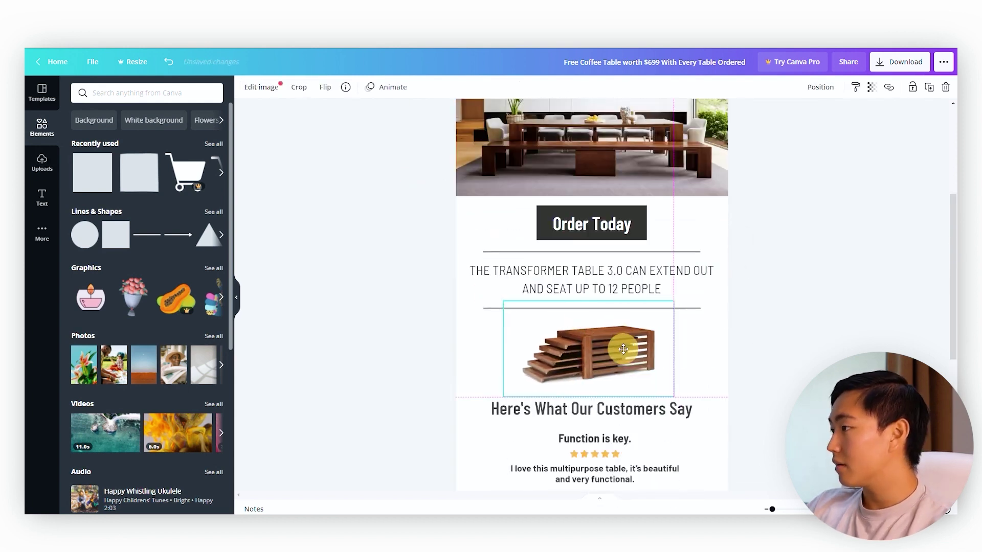
- Duplicate the "Order Today" button with its text and place the copy beneath the last customer review
{"action": "scroll", "coordinate": [664, 306], "scroll_direction": "down", "scroll_amount": 3}
{"action": "scroll", "coordinate": [665, 307], "scroll_direction": "up", "scroll_amount": 2}
{"action": "left_click_drag", "start_coordinate": [333, 188], "coordinate": [793, 165]}
{"action": "scroll", "coordinate": [716, 409], "scroll_direction": "down", "scroll_amount": 5}
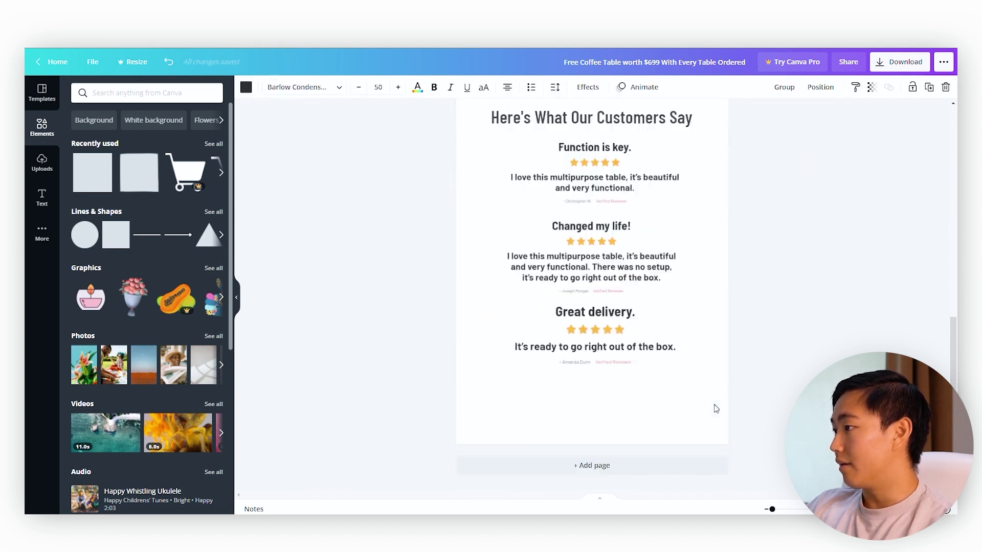
{"action": "scroll", "coordinate": [517, 332], "scroll_direction": "up", "scroll_amount": 1}
{"action": "left_click_drag", "start_coordinate": [517, 333], "coordinate": [555, 434]}
{"action": "scroll", "coordinate": [490, 409], "scroll_direction": "down", "scroll_amount": 1}
- Review the whole email layout from top to bottom, then examine the logo, the headline and the main dining table photo
{"action": "scroll", "coordinate": [434, 374], "scroll_direction": "up", "scroll_amount": 4}
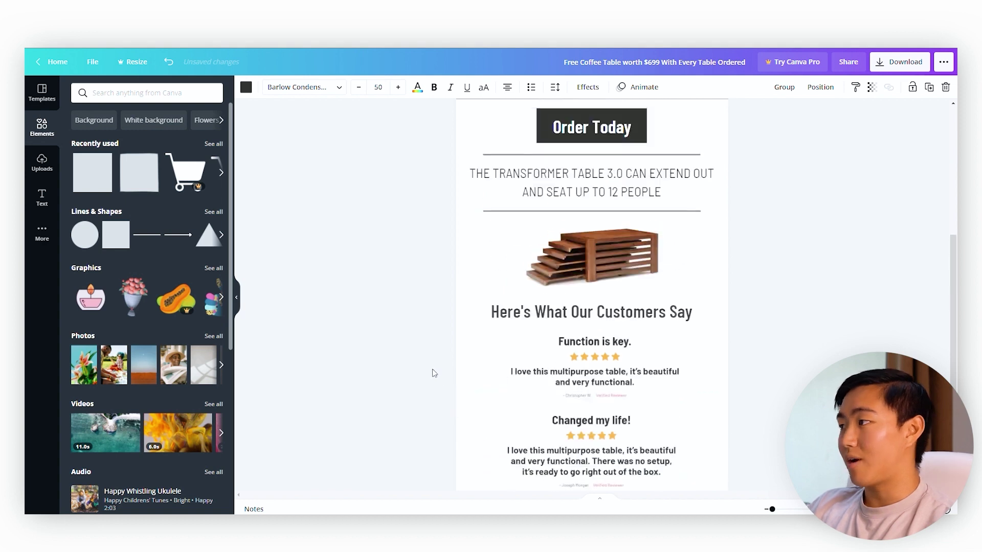
{"action": "scroll", "coordinate": [436, 371], "scroll_direction": "down", "scroll_amount": 5, "text": "ctrl"}
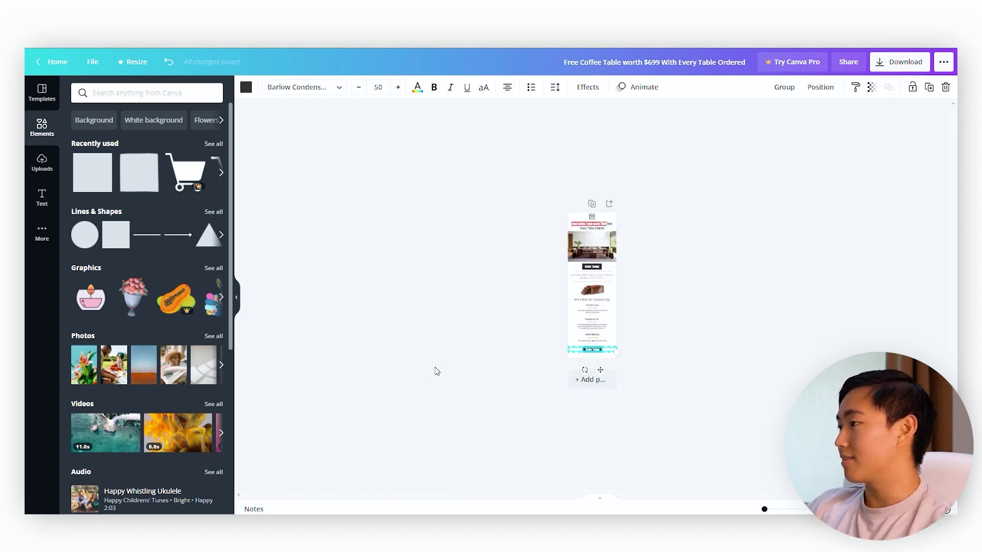
{"action": "scroll", "coordinate": [545, 336], "scroll_direction": "up", "scroll_amount": 5, "text": "ctrl"}
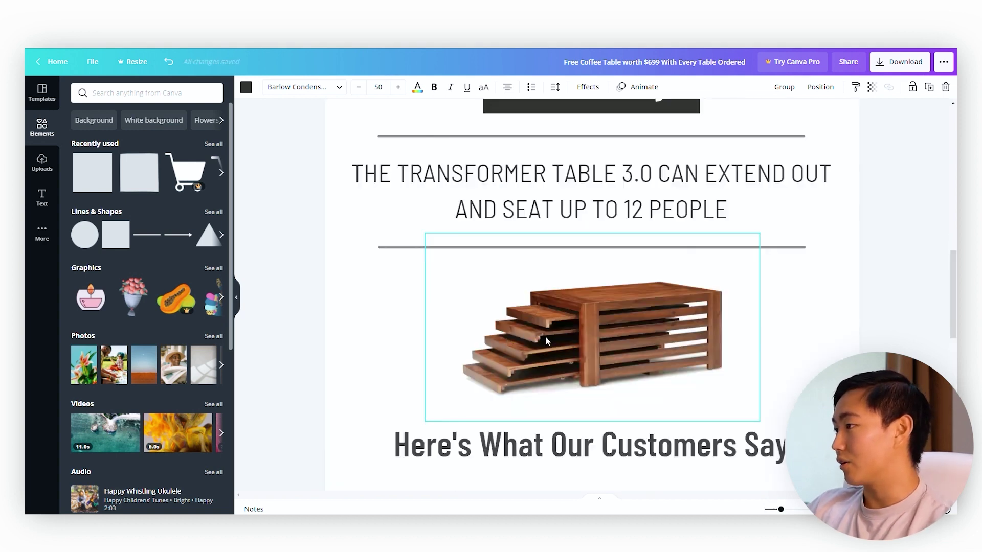
{"action": "scroll", "coordinate": [546, 332], "scroll_direction": "up", "scroll_amount": 8}
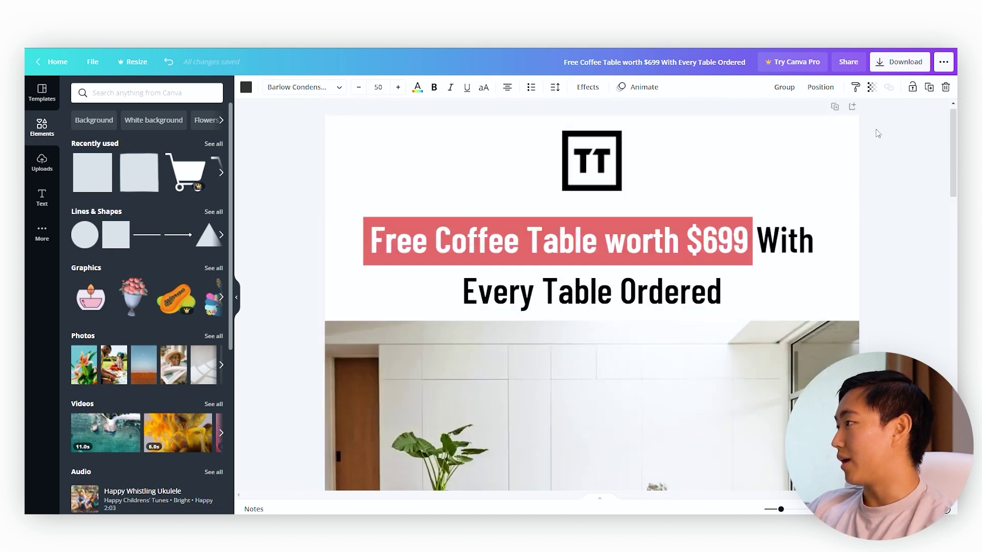
{"action": "left_click_drag", "start_coordinate": [781, 510], "coordinate": [773, 509]}
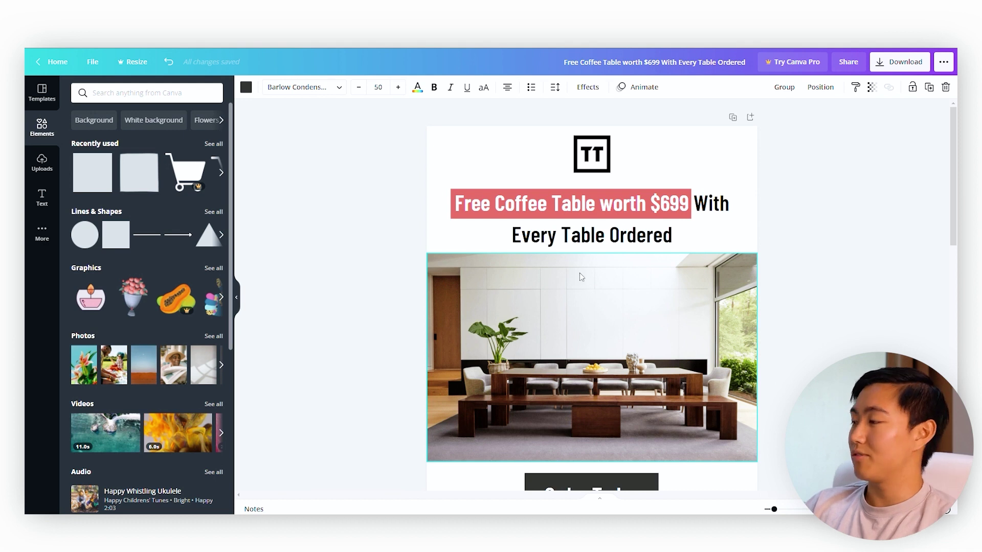
{"action": "scroll", "coordinate": [581, 276], "scroll_direction": "down", "scroll_amount": 15}
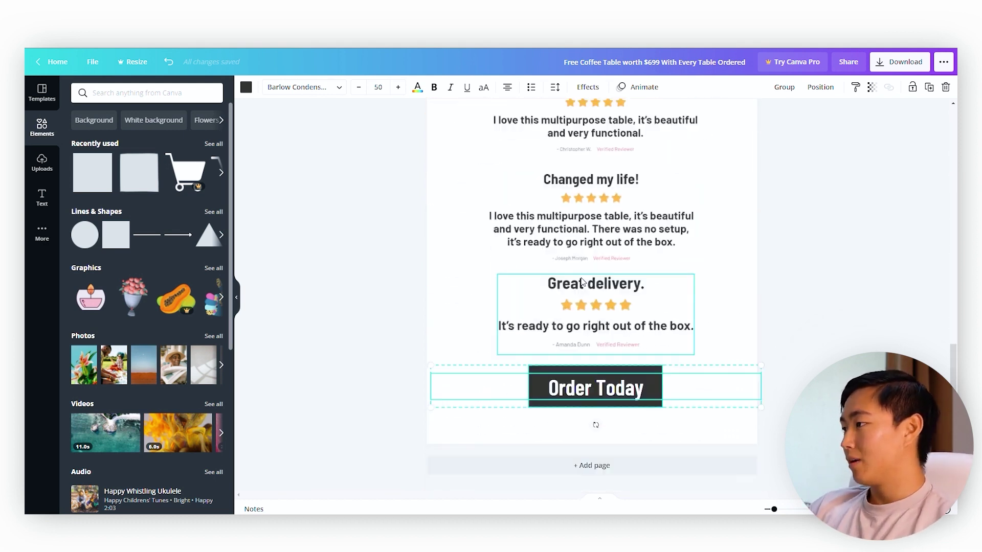
{"action": "scroll", "coordinate": [582, 281], "scroll_direction": "up", "scroll_amount": 15}
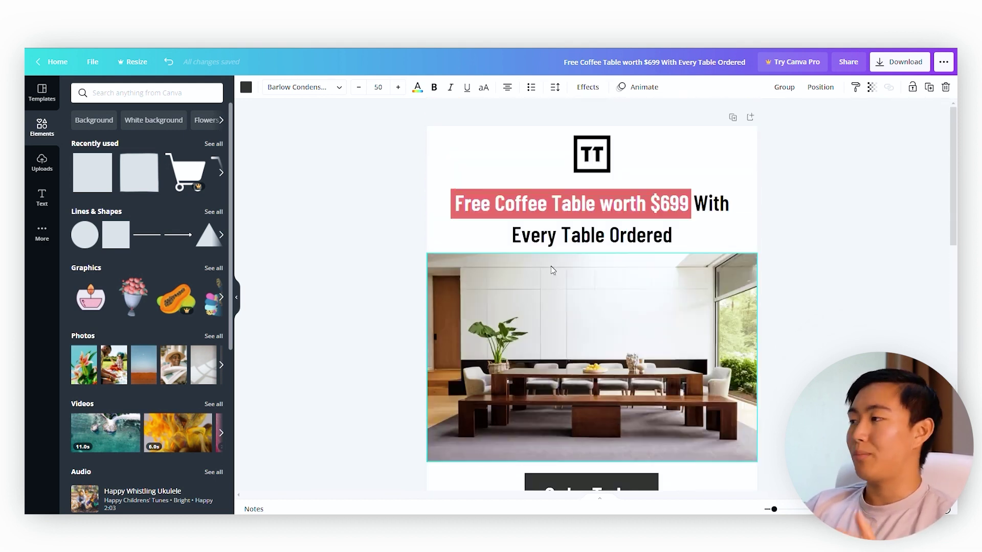
{"action": "left_click_drag", "start_coordinate": [385, 146], "coordinate": [766, 153]}
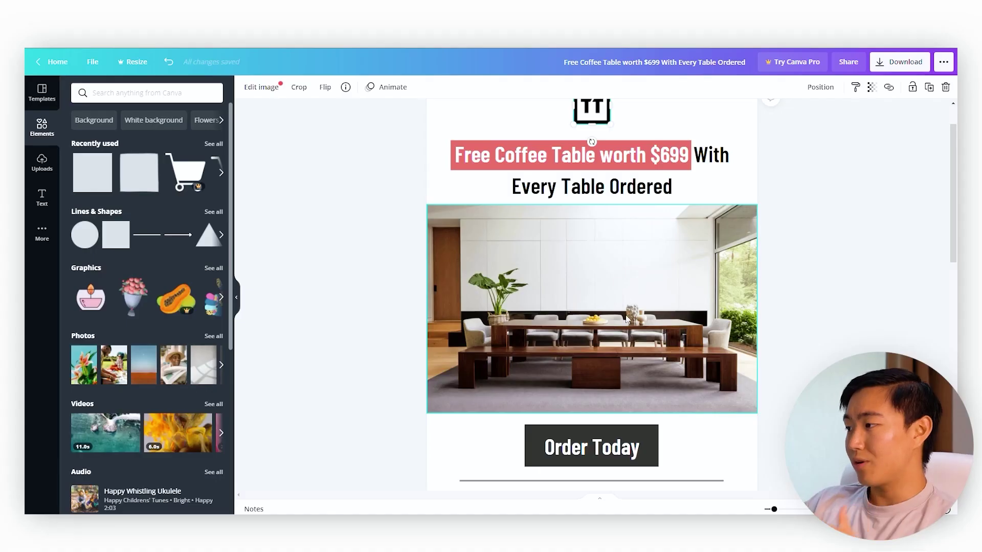
{"action": "scroll", "coordinate": [609, 331], "scroll_direction": "up", "scroll_amount": 1}
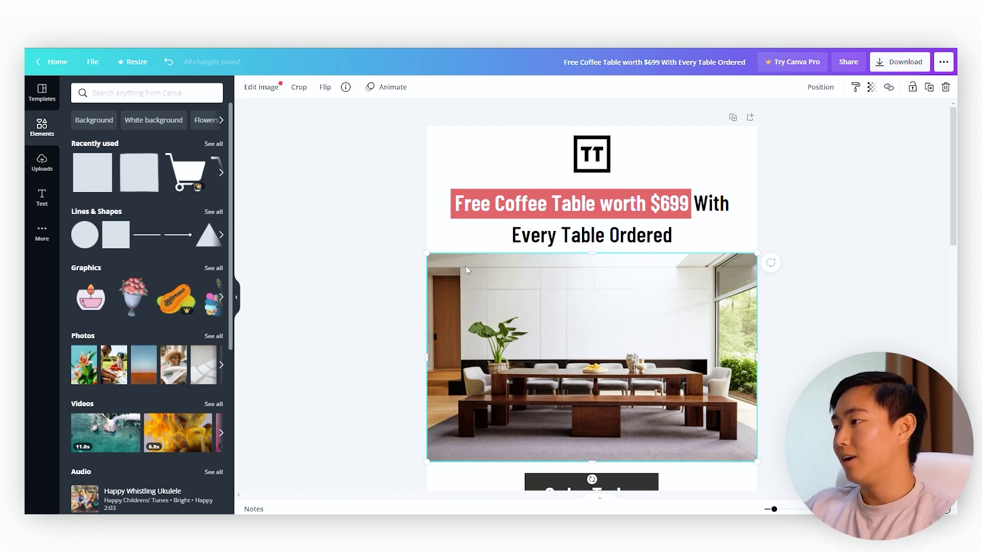
{"action": "left_click_drag", "start_coordinate": [371, 211], "coordinate": [736, 247]}
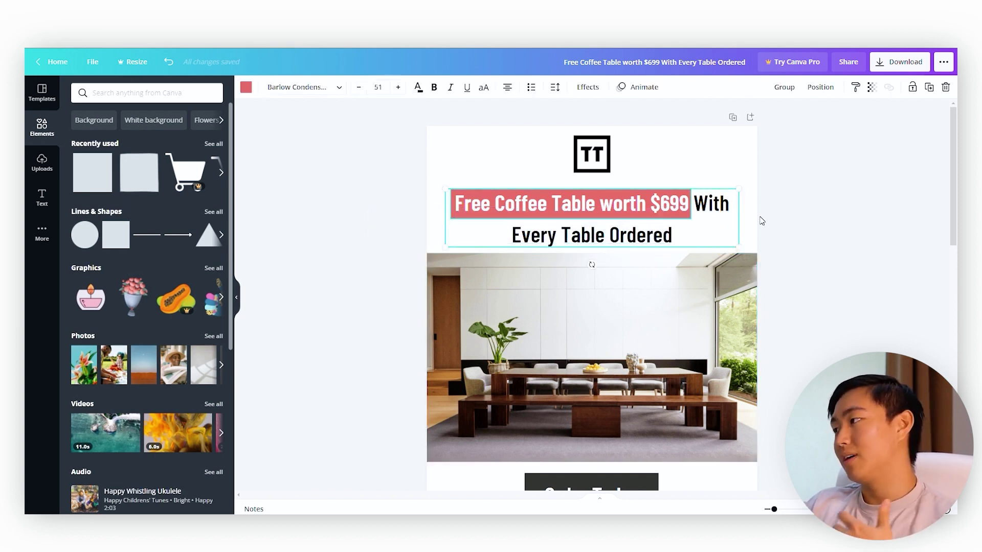
{"action": "left_click", "coordinate": [760, 221]}
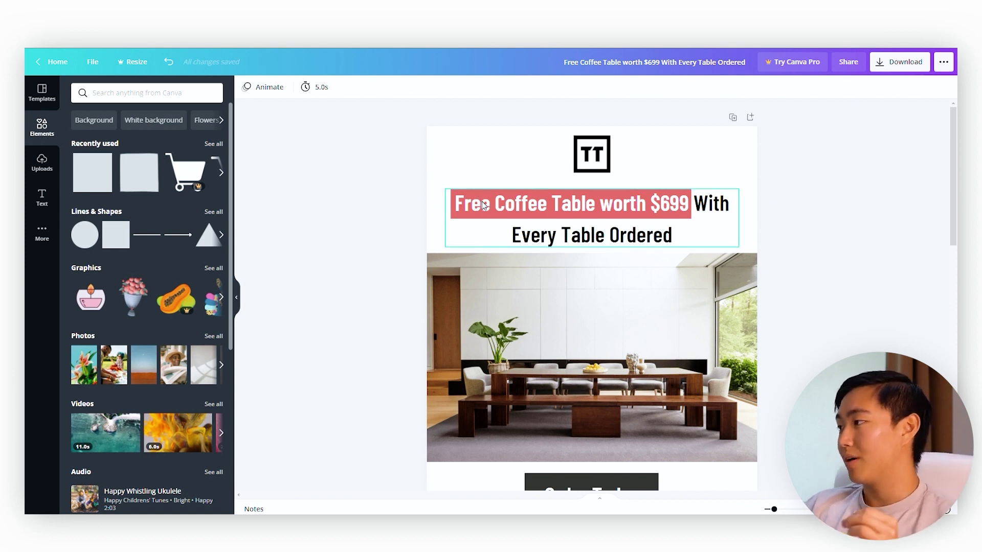
- Capitalise "worth" in the headline so it reads "Free Coffee Table Worth $699 With Every Table Ordered"
{"action": "left_click", "coordinate": [617, 210]}
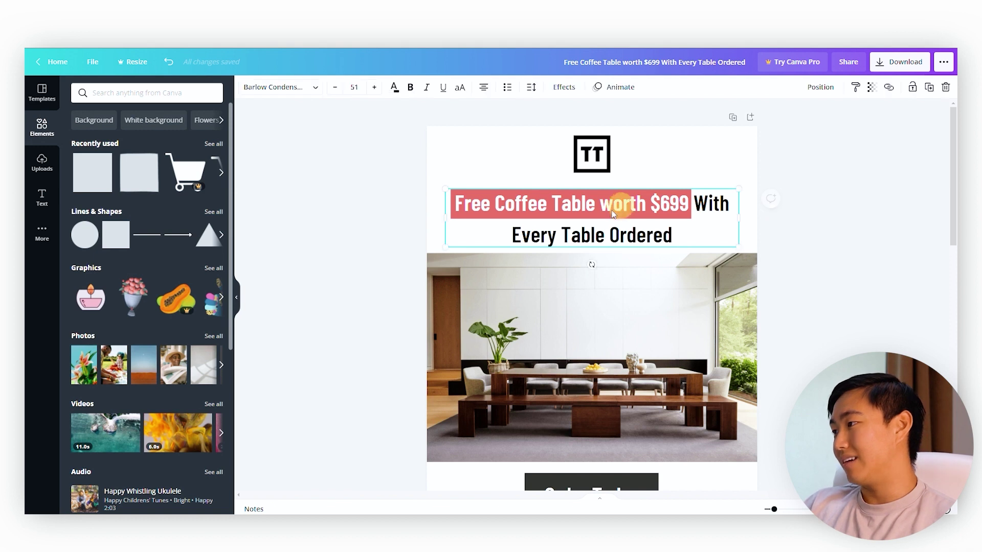
{"action": "triple_click", "coordinate": [613, 210]}
{"action": "left_click", "coordinate": [613, 210]}
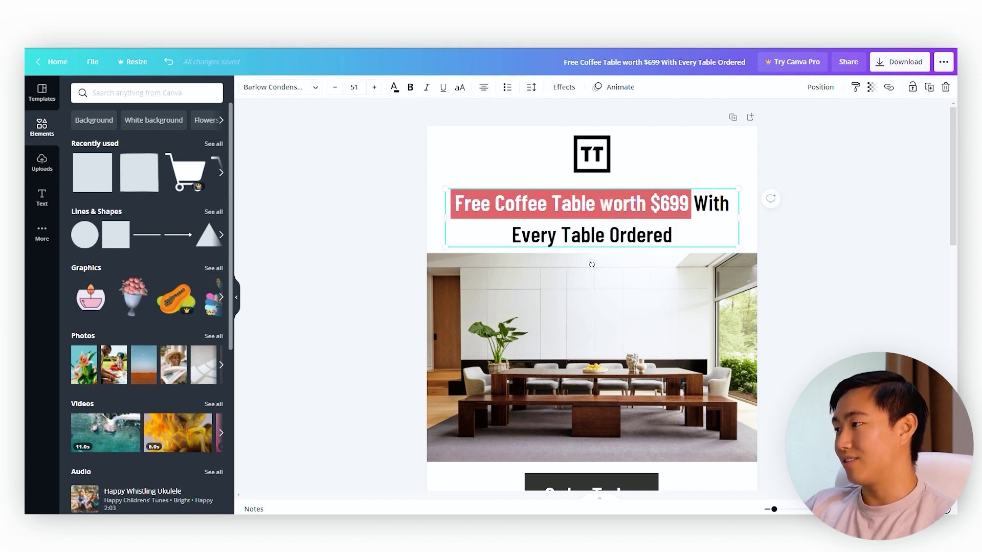
{"action": "key", "text": "BackSpace"}
{"action": "type", "text": "W"}
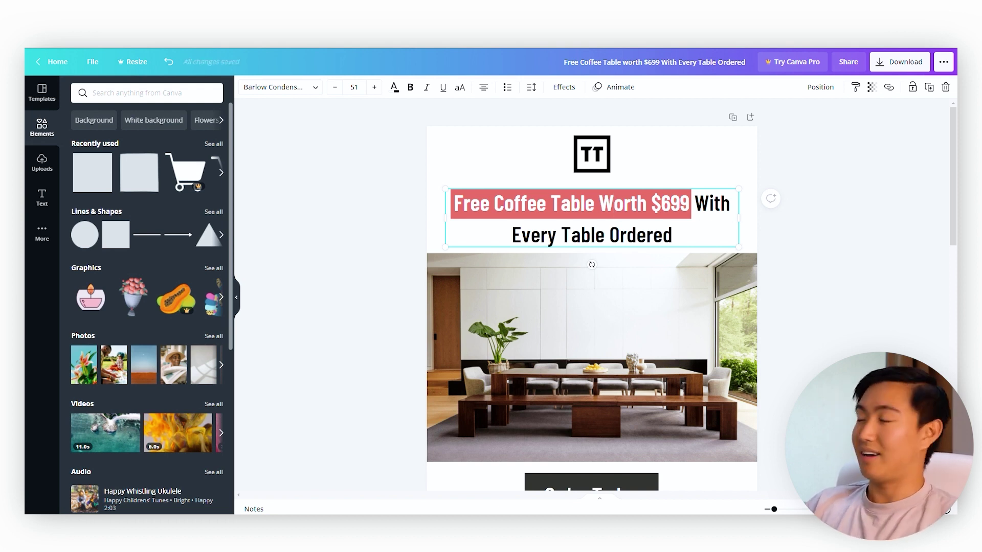
- Examine the second part of the headline, the dining table photo and the "Order Today" button beneath it
{"action": "left_click_drag", "start_coordinate": [694, 204], "coordinate": [729, 239]}
{"action": "scroll", "coordinate": [710, 260], "scroll_direction": "down", "scroll_amount": 3}
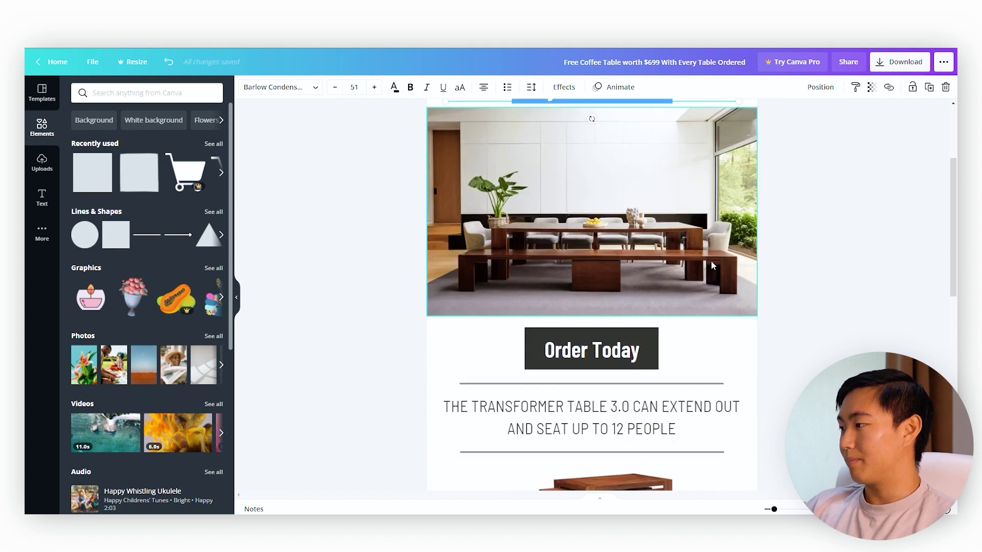
{"action": "scroll", "coordinate": [578, 356], "scroll_direction": "up", "scroll_amount": 2}
{"action": "left_click_drag", "start_coordinate": [335, 420], "coordinate": [782, 468]}
{"action": "scroll", "coordinate": [783, 468], "scroll_direction": "up", "scroll_amount": 1}
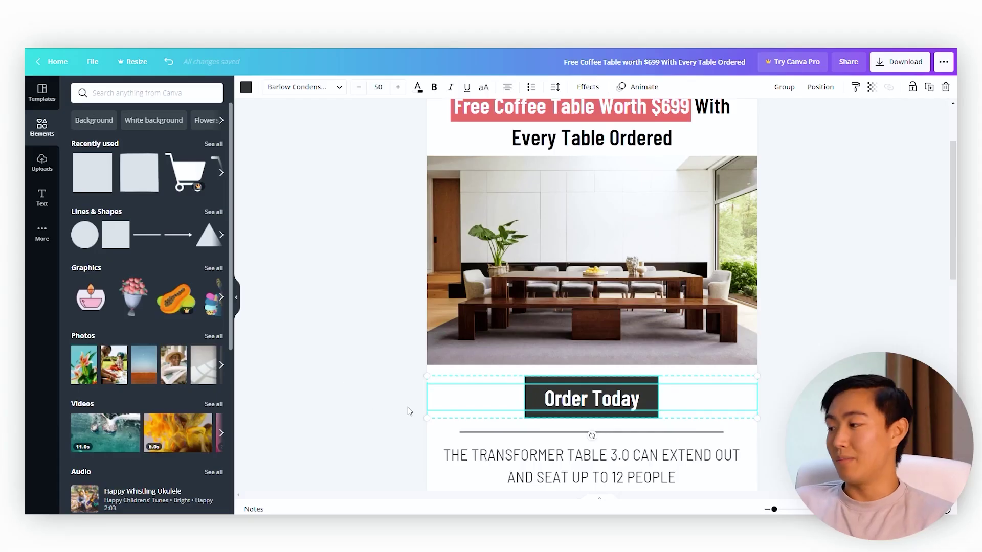
{"action": "left_click", "coordinate": [398, 405]}
{"action": "left_click", "coordinate": [726, 409]}
{"action": "scroll", "coordinate": [826, 322], "scroll_direction": "down", "scroll_amount": 4}
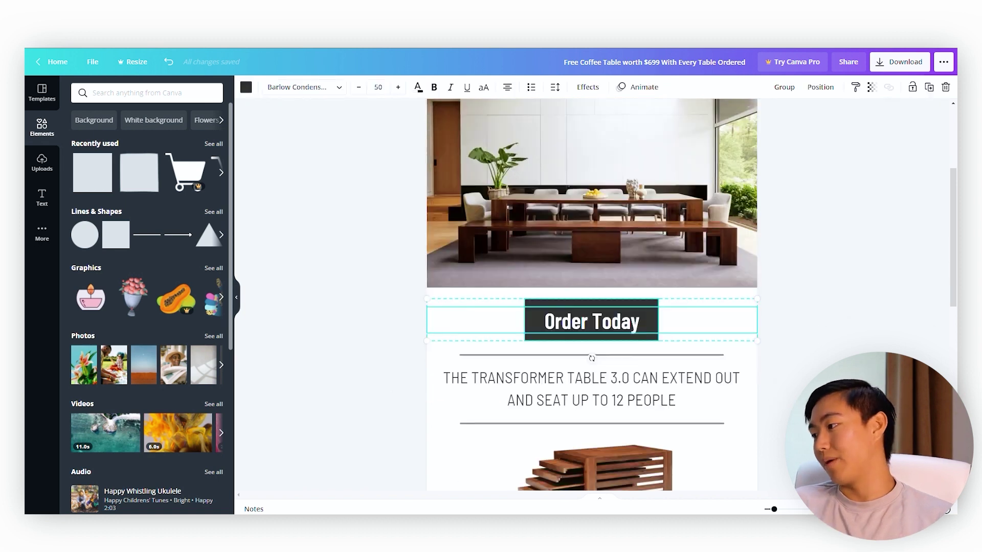
{"action": "scroll", "coordinate": [824, 319], "scroll_direction": "up", "scroll_amount": 1}
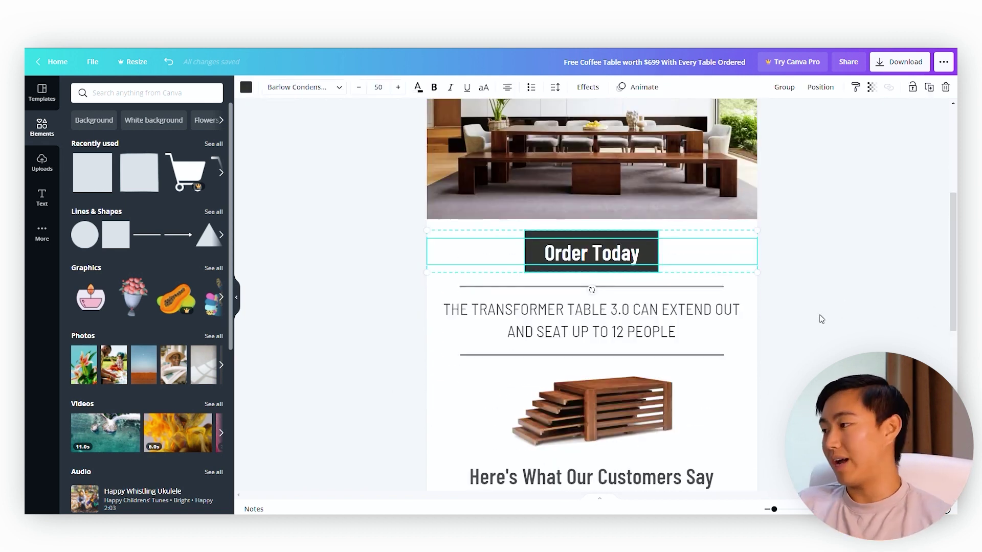
- Check the feature text, coffee table photo, customer reviews and closing "Order Today" button against the rest of the email
{"action": "scroll", "coordinate": [819, 318], "scroll_direction": "down", "scroll_amount": 2}
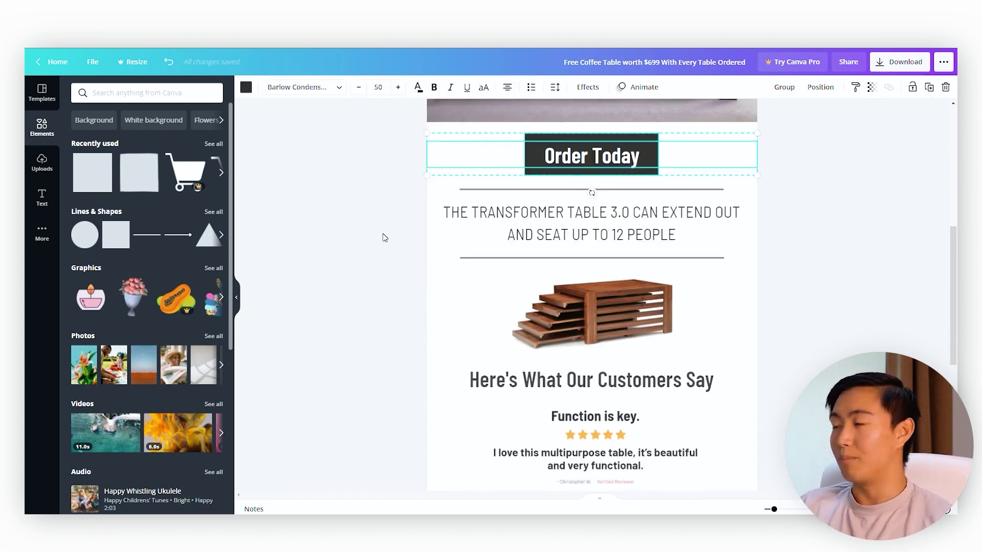
{"action": "left_click", "coordinate": [660, 231]}
{"action": "scroll", "coordinate": [784, 293], "scroll_direction": "down", "scroll_amount": 3}
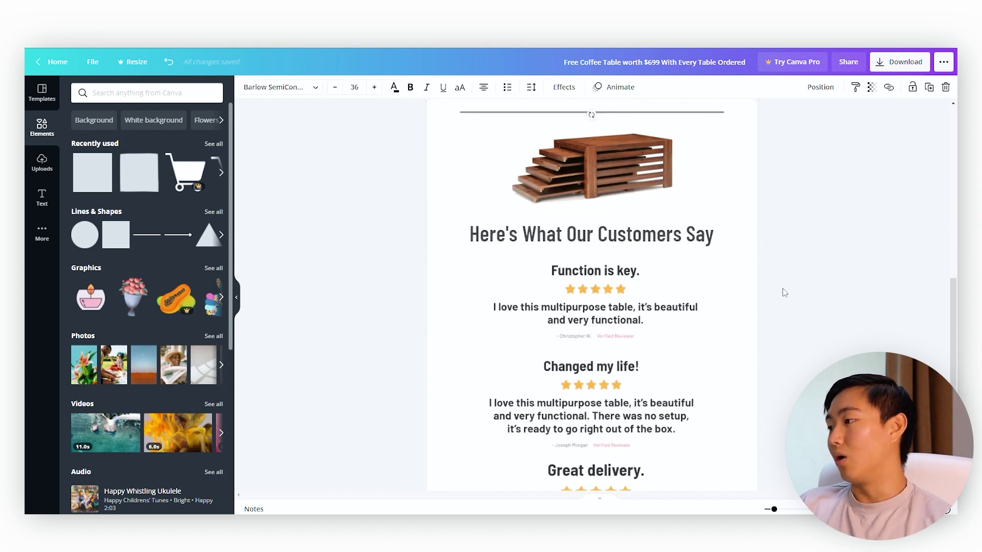
{"action": "scroll", "coordinate": [450, 281], "scroll_direction": "down", "scroll_amount": 3}
{"action": "scroll", "coordinate": [483, 286], "scroll_direction": "up", "scroll_amount": 3}
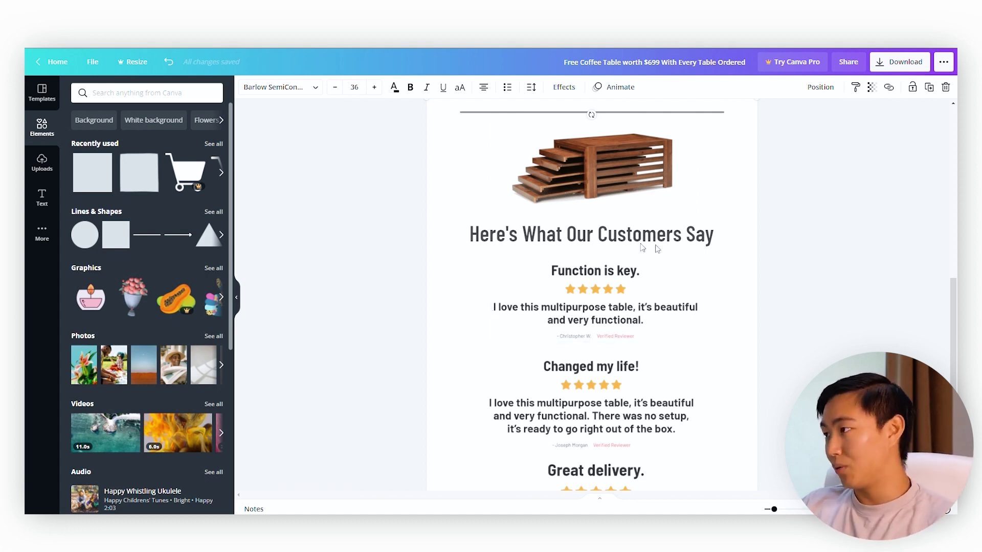
{"action": "scroll", "coordinate": [596, 276], "scroll_direction": "down", "scroll_amount": 4}
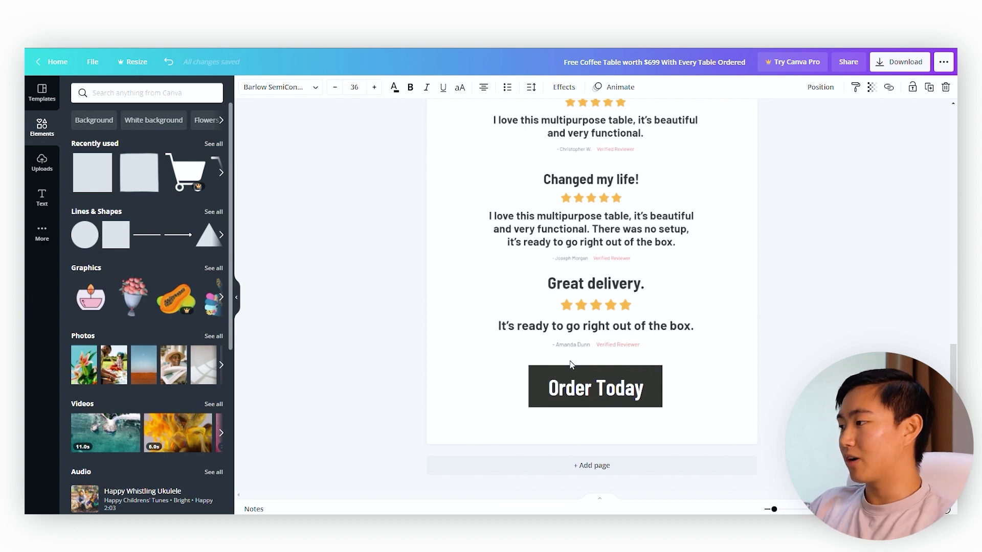
{"action": "scroll", "coordinate": [571, 364], "scroll_direction": "up", "scroll_amount": 3}
{"action": "scroll", "coordinate": [578, 366], "scroll_direction": "down", "scroll_amount": 3}
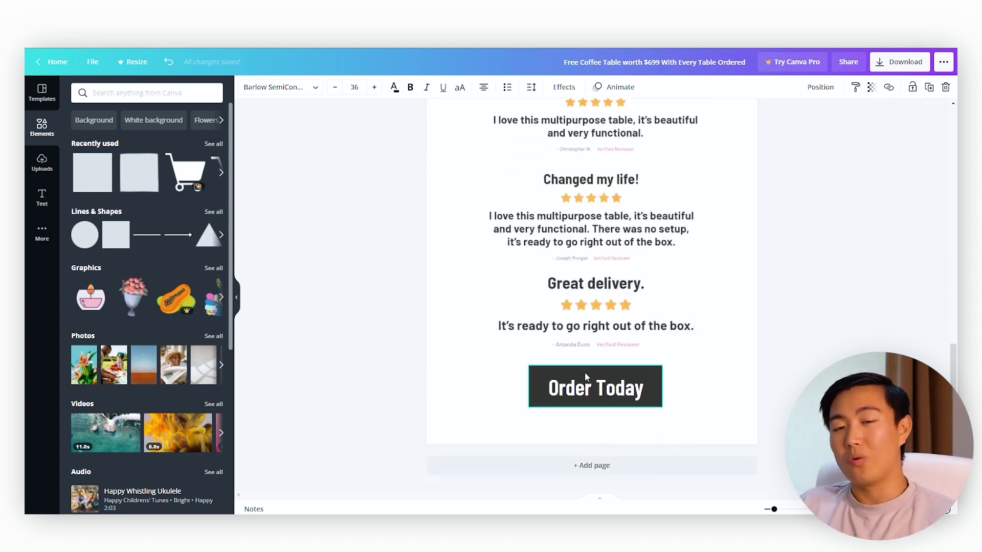
{"action": "scroll", "coordinate": [584, 372], "scroll_direction": "up", "scroll_amount": 10}
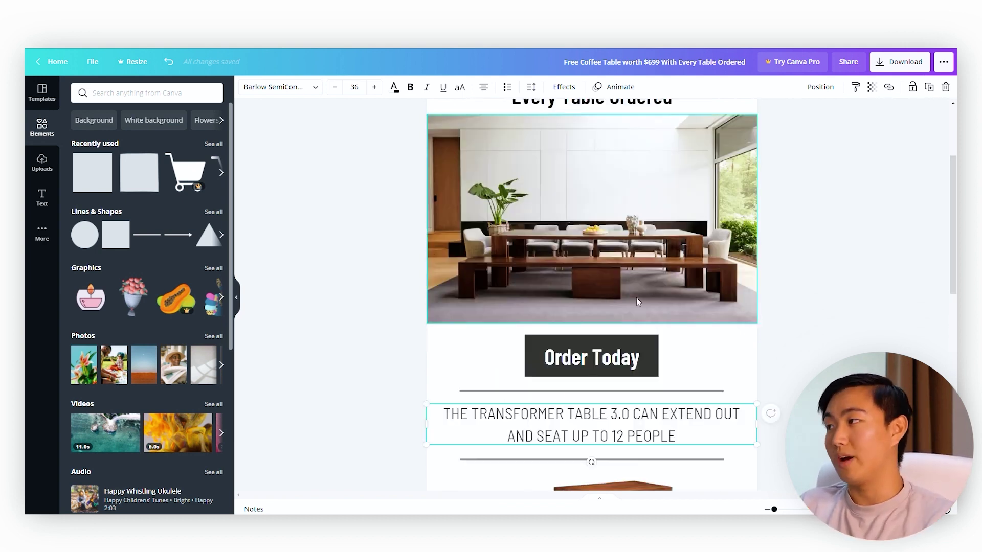
{"action": "scroll", "coordinate": [543, 257], "scroll_direction": "down", "scroll_amount": 4}
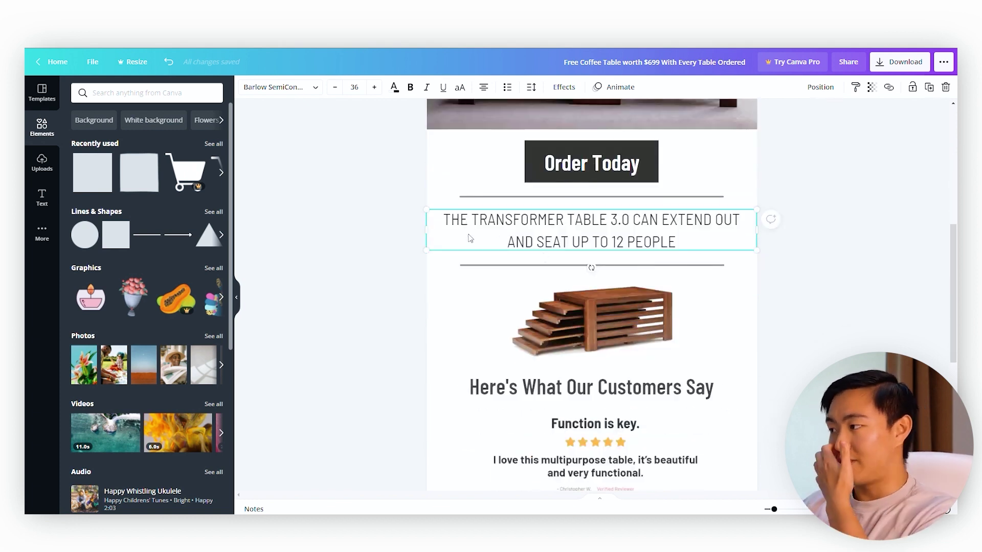
{"action": "scroll", "coordinate": [467, 240], "scroll_direction": "down", "scroll_amount": 5}
{"action": "scroll", "coordinate": [493, 256], "scroll_direction": "down", "scroll_amount": 2}
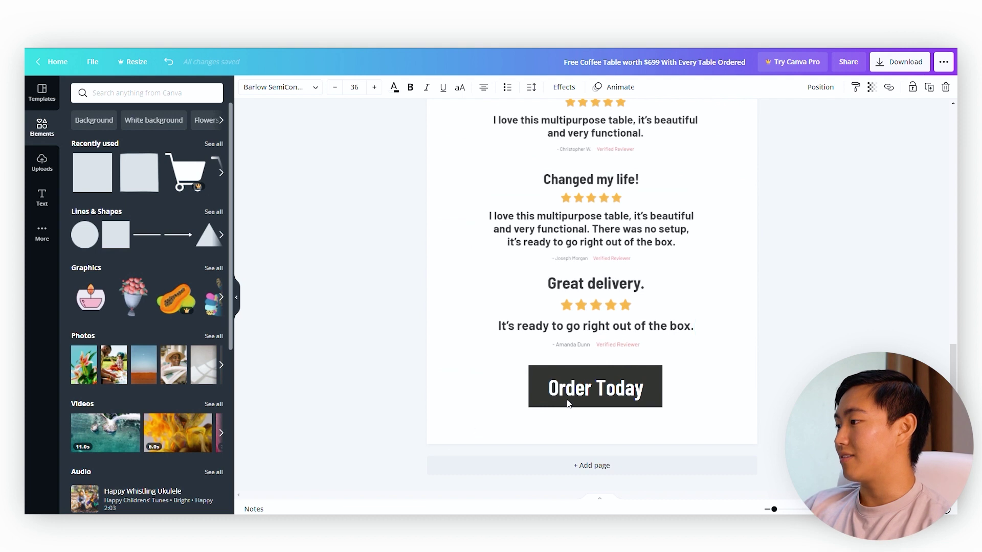
- Open the design's download options and switch to Klaviyo's Campaigns page
{"action": "left_click", "coordinate": [886, 66]}
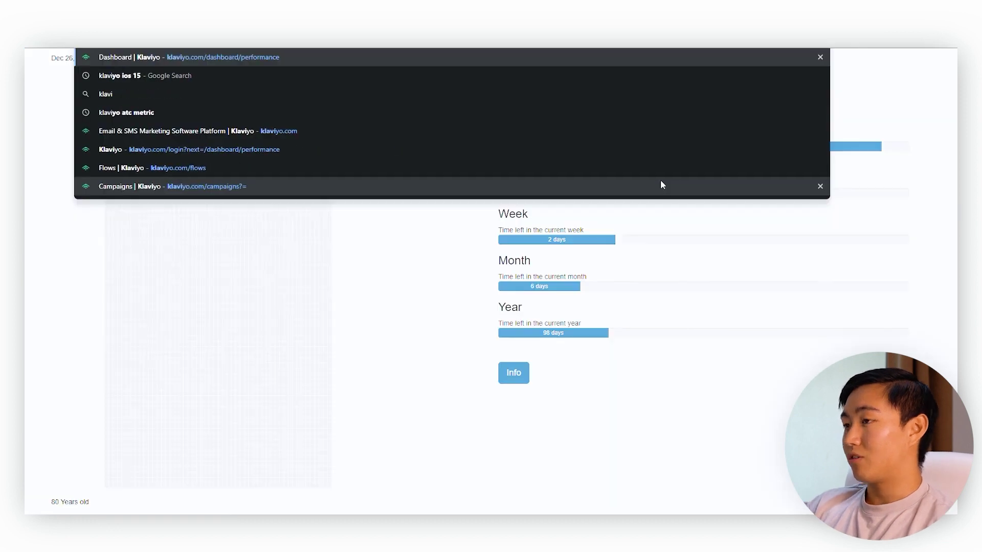
{"action": "left_click", "coordinate": [661, 185]}
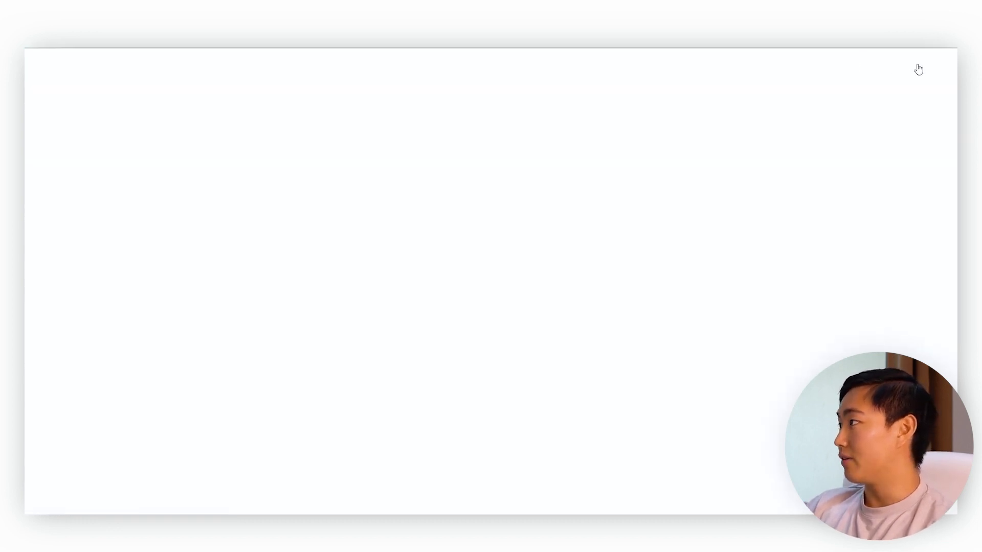
{"action": "left_click", "coordinate": [77, 127]}
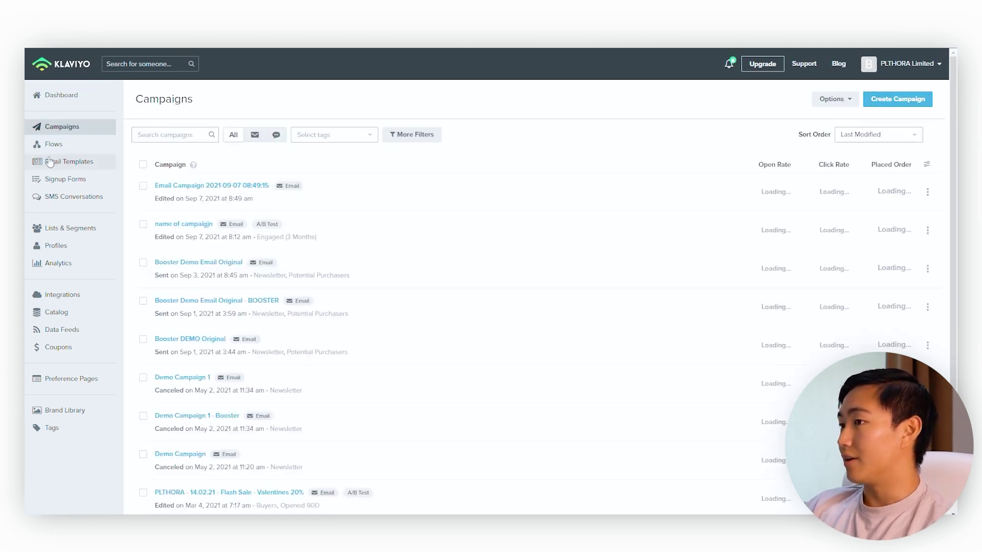
- Create a new email campaign and name it "TEST 1"
{"action": "left_click", "coordinate": [916, 105]}
{"action": "left_click", "coordinate": [589, 237]}
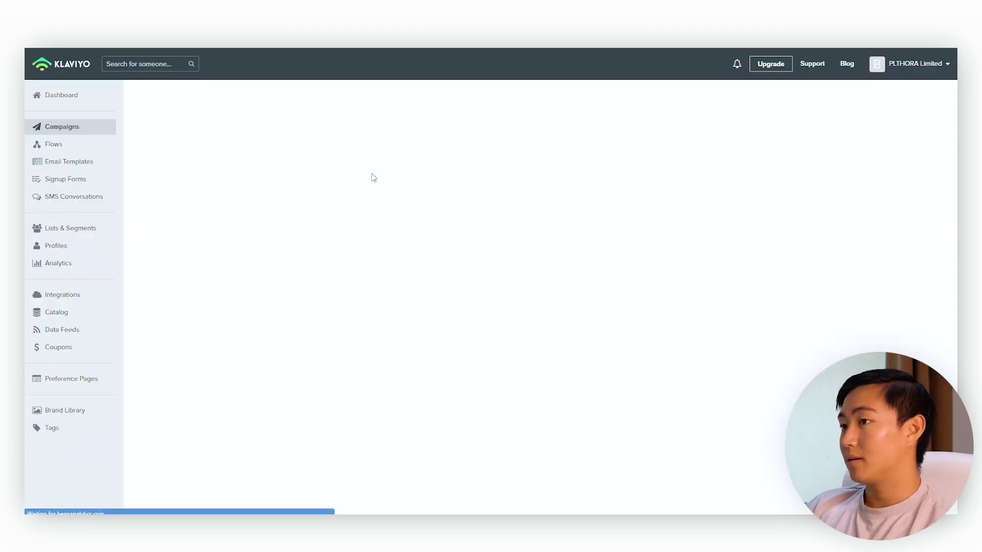
{"action": "left_click", "coordinate": [494, 180]}
{"action": "key", "text": "ctrl+a"}
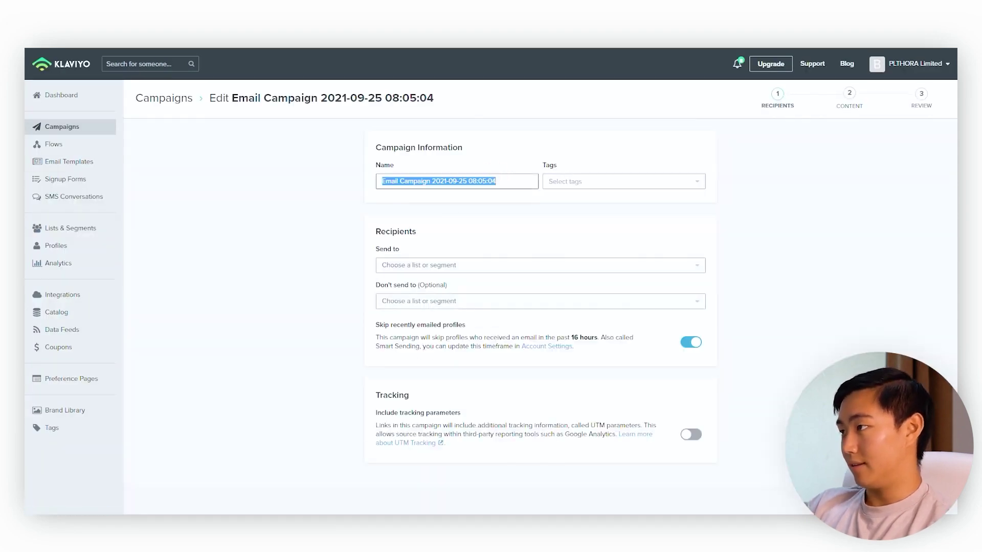
{"action": "key", "text": "BackSpace"}
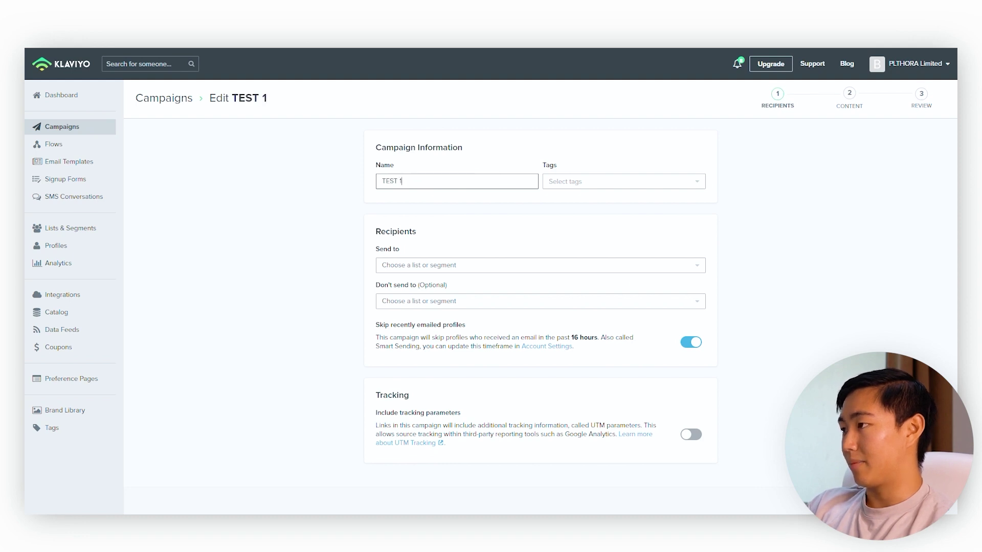
- Choose the "Unengaged (3 Months)" segment as the campaign's recipients
{"action": "left_click", "coordinate": [474, 262]}
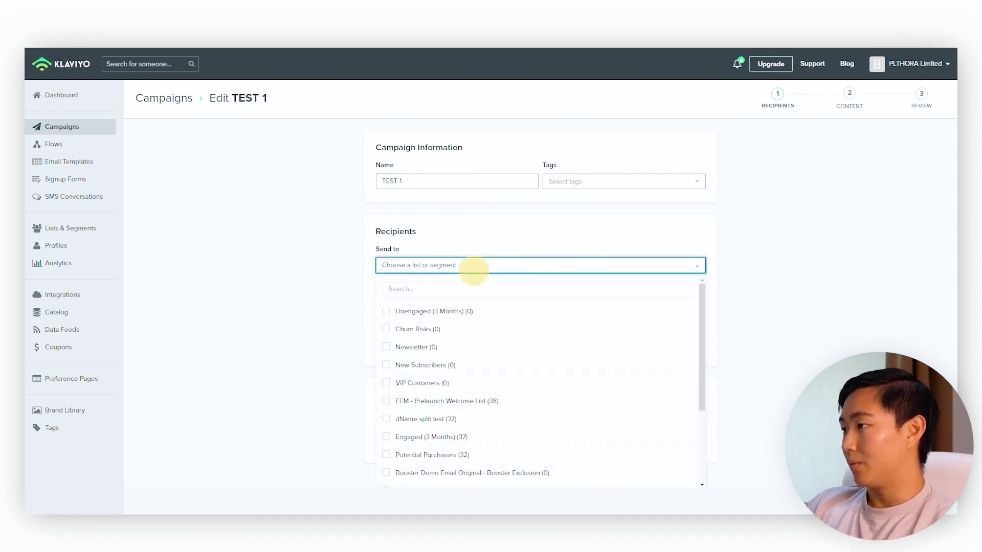
{"action": "left_click", "coordinate": [467, 314]}
{"action": "left_click", "coordinate": [792, 319]}
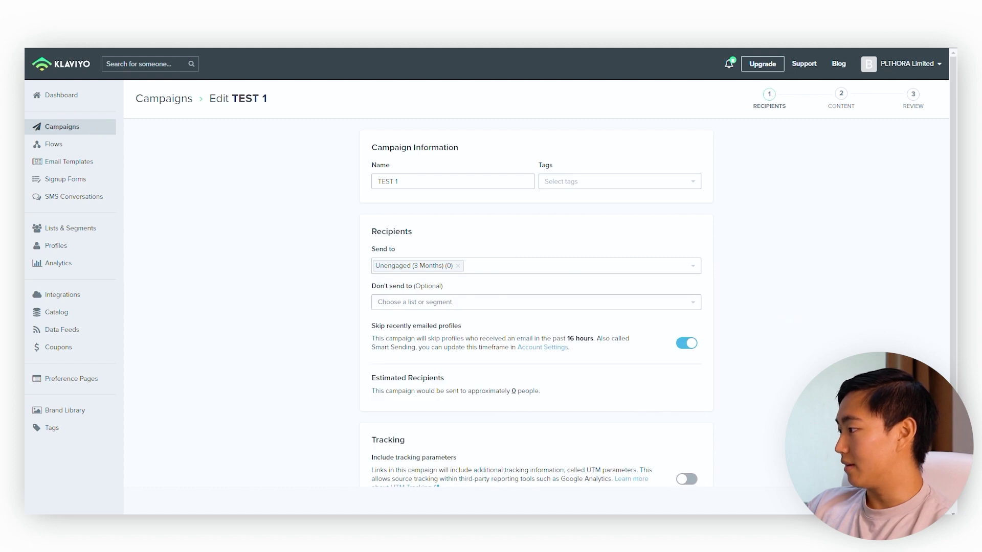
- Switch to Canva and download the email design as a PNG file
{"action": "key", "text": "F5"}
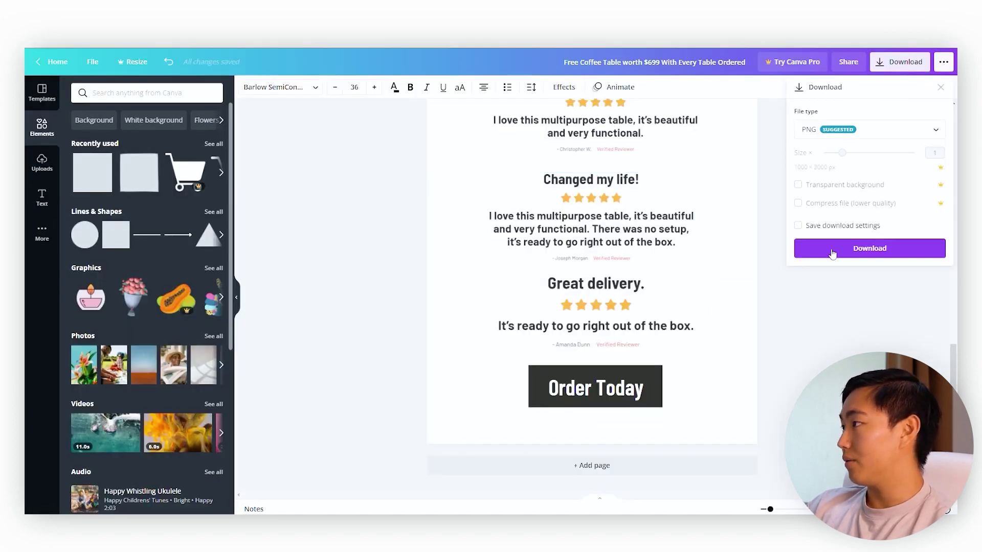
{"action": "left_click", "coordinate": [842, 250]}
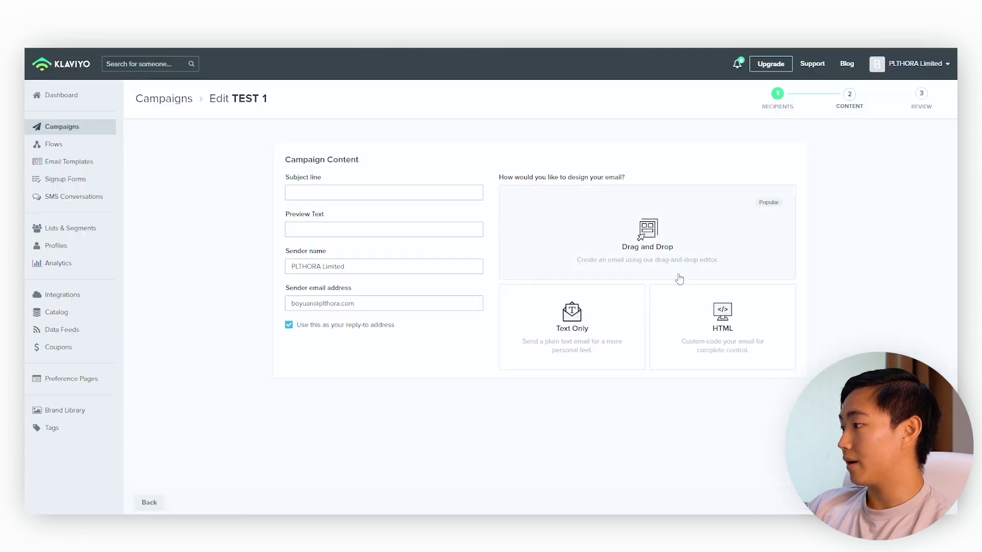
- Back in Klaviyo, enter "awd" as the subject line and choose the drag-and-drop editor for the email
{"action": "left_click", "coordinate": [405, 192]}
{"action": "type", "text": "awd"}
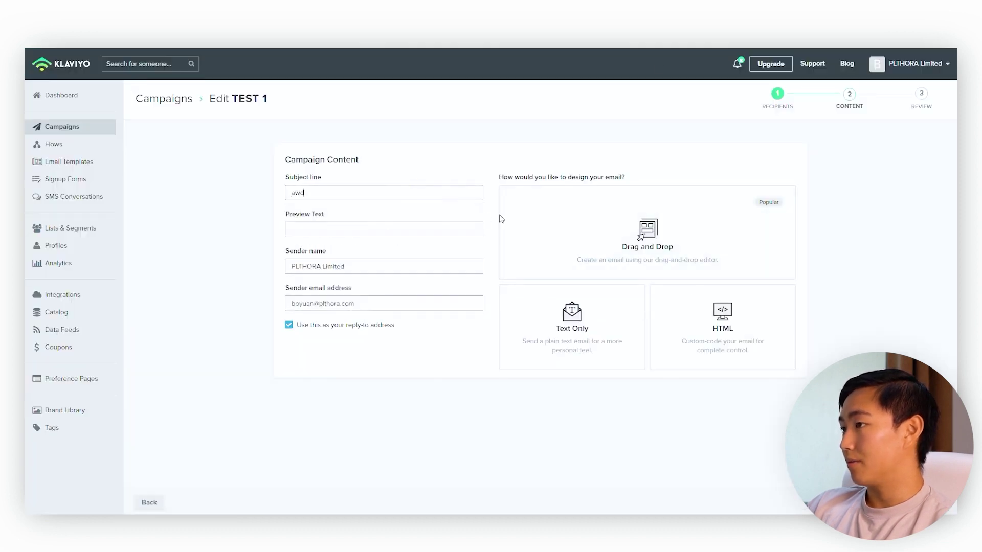
{"action": "left_click", "coordinate": [612, 238]}
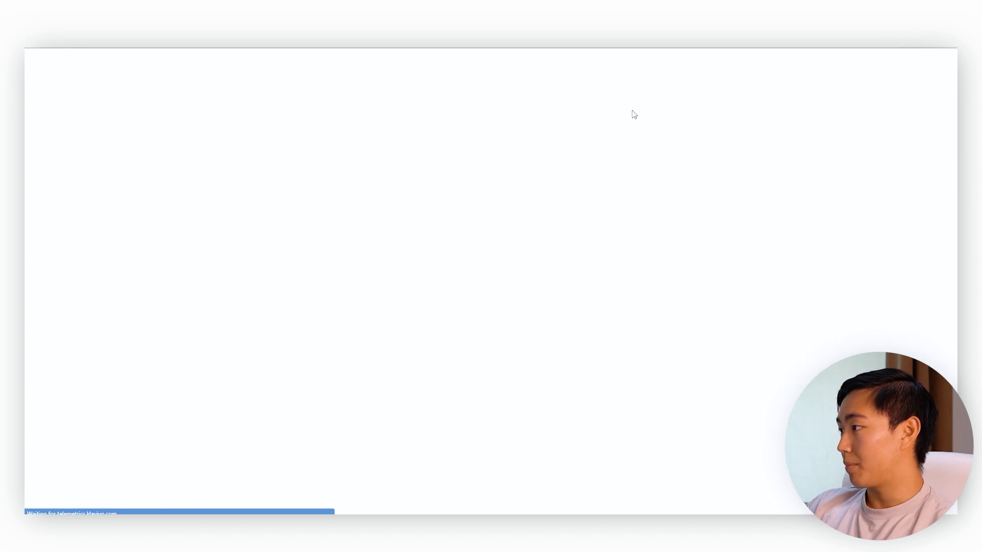
- Start the email from the basic "1 Column" template
{"action": "left_click", "coordinate": [179, 132]}
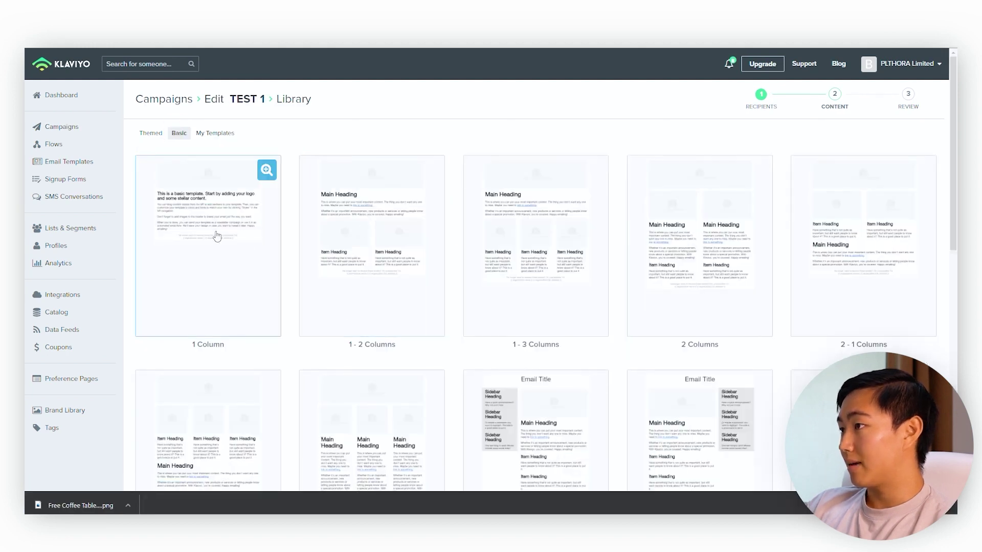
{"action": "scroll", "coordinate": [557, 260], "scroll_direction": "down", "scroll_amount": 10}
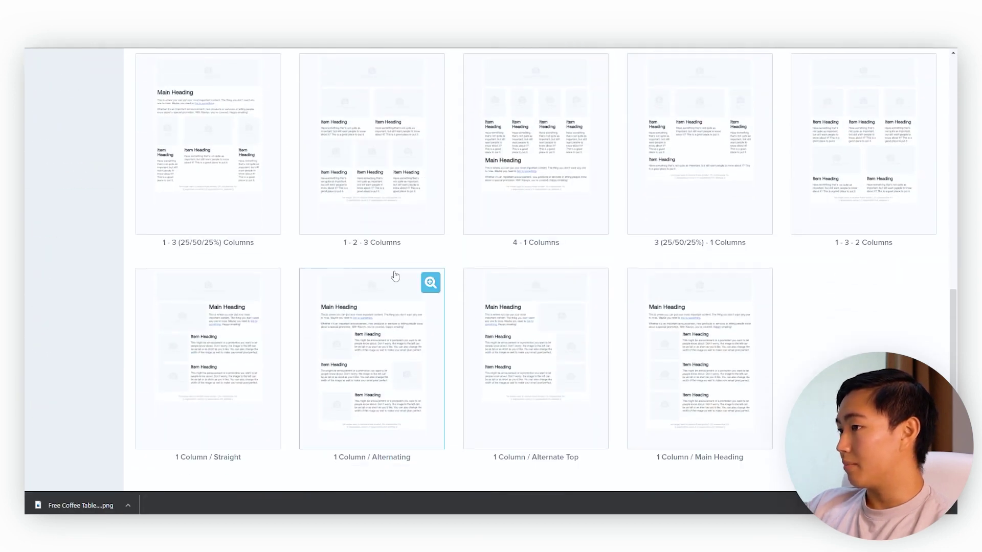
{"action": "scroll", "coordinate": [358, 273], "scroll_direction": "up", "scroll_amount": 10}
{"action": "left_click", "coordinate": [279, 220]}
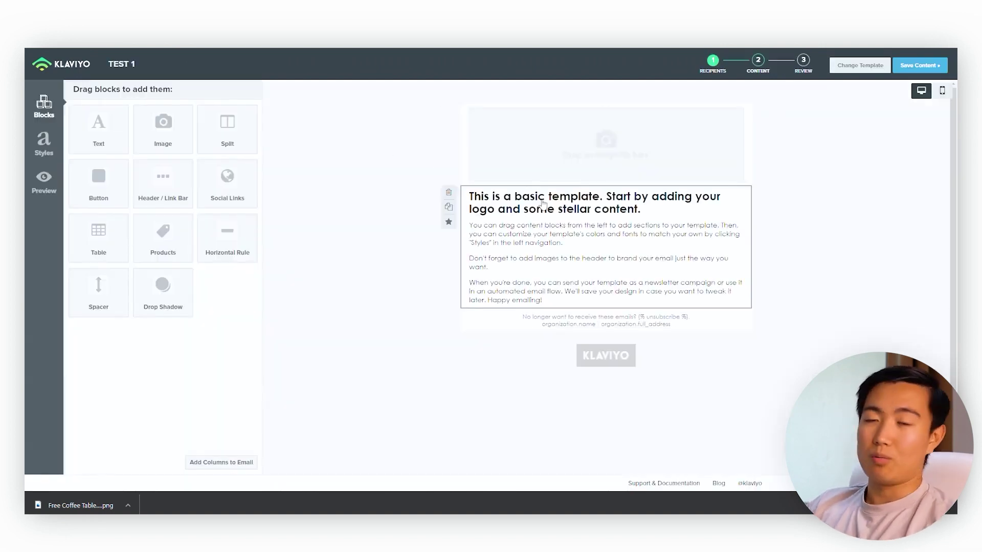
- Clear the template's default text and delete its text block
{"action": "left_click", "coordinate": [501, 206]}
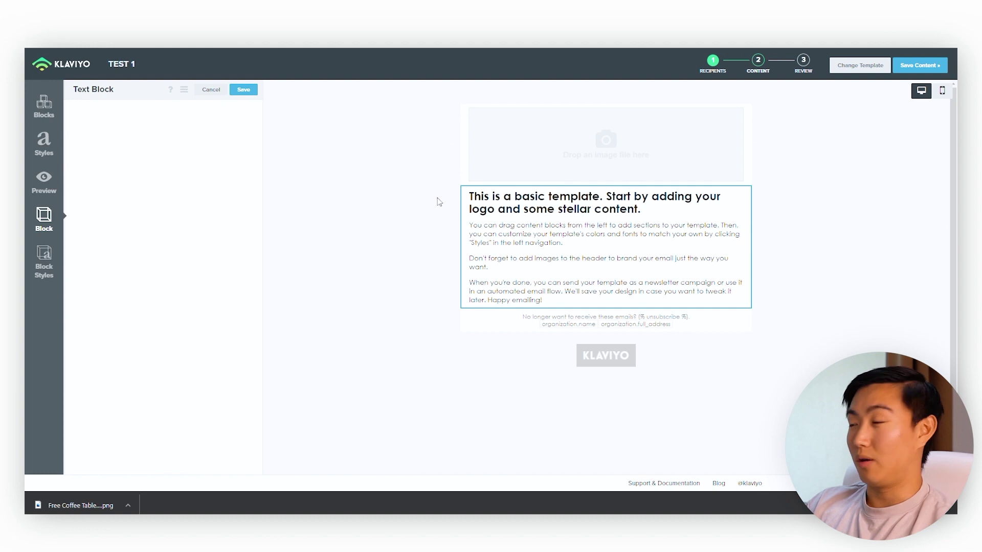
{"action": "right_click", "coordinate": [69, 201]}
{"action": "left_click", "coordinate": [225, 209]}
{"action": "left_click_drag", "start_coordinate": [229, 271], "coordinate": [48, 175]}
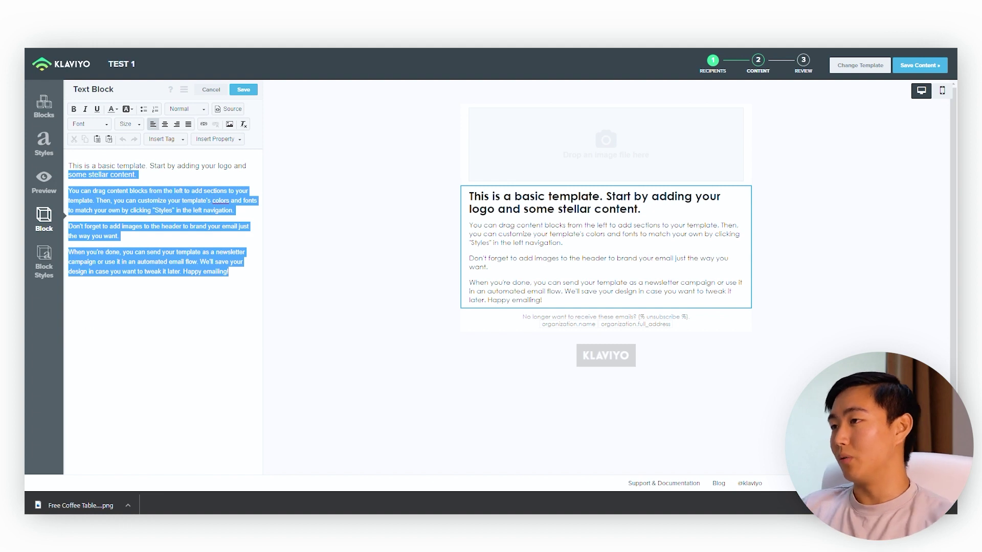
{"action": "left_click", "coordinate": [130, 195]}
{"action": "key", "text": "ctrl+a"}
{"action": "key", "text": "BackSpace"}
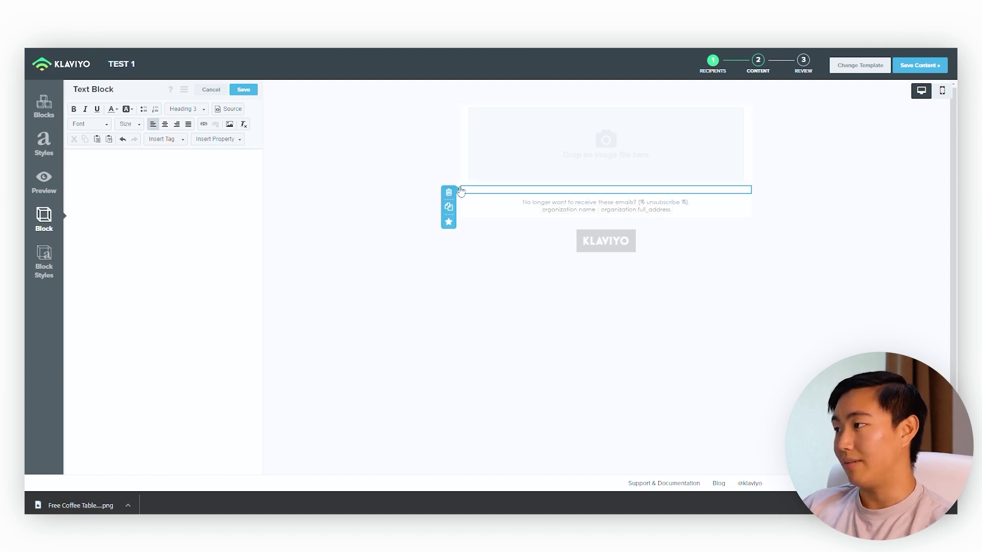
{"action": "left_click", "coordinate": [450, 196]}
- Upload "Free Coffee Table worth $699 With Every Table Ordered.png" into the email's image block
{"action": "left_click", "coordinate": [603, 160]}
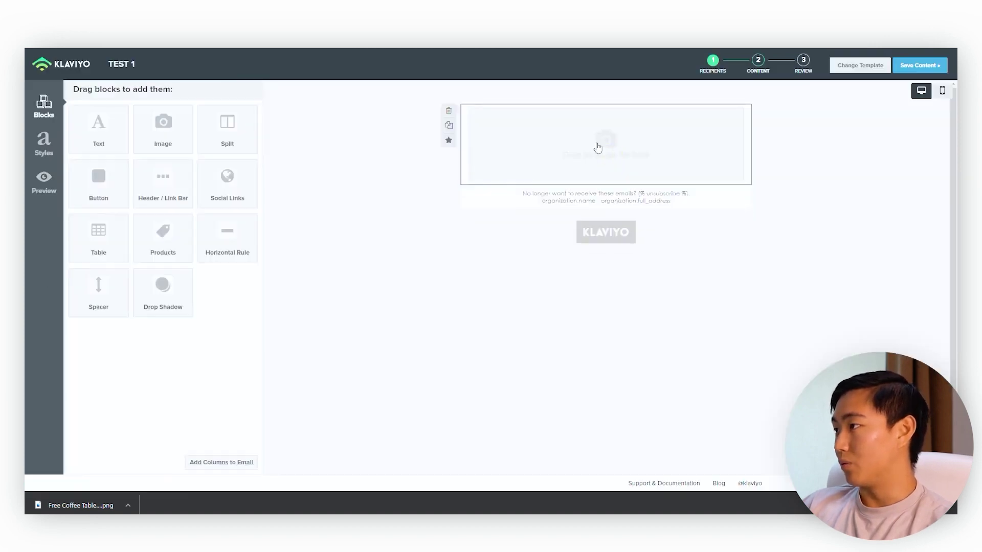
{"action": "left_click", "coordinate": [515, 131]}
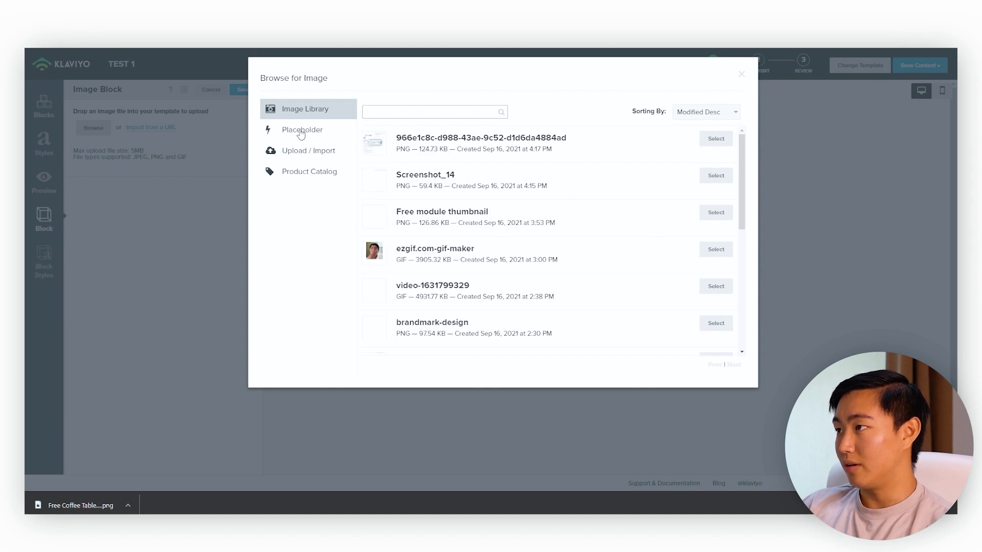
{"action": "left_click", "coordinate": [307, 151]}
{"action": "left_click", "coordinate": [534, 168]}
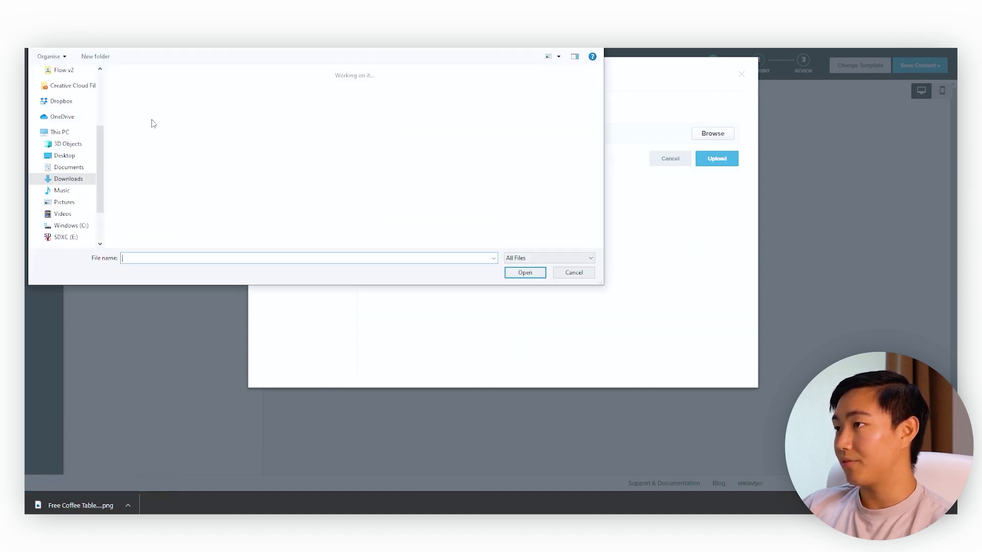
{"action": "double_click", "coordinate": [151, 118]}
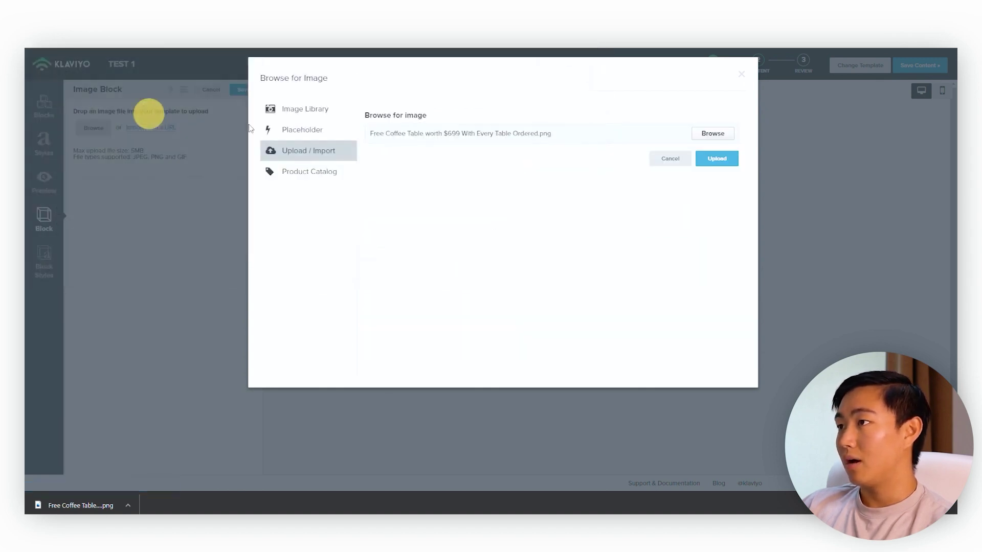
{"action": "left_click", "coordinate": [714, 162]}
{"action": "left_click", "coordinate": [736, 353]}
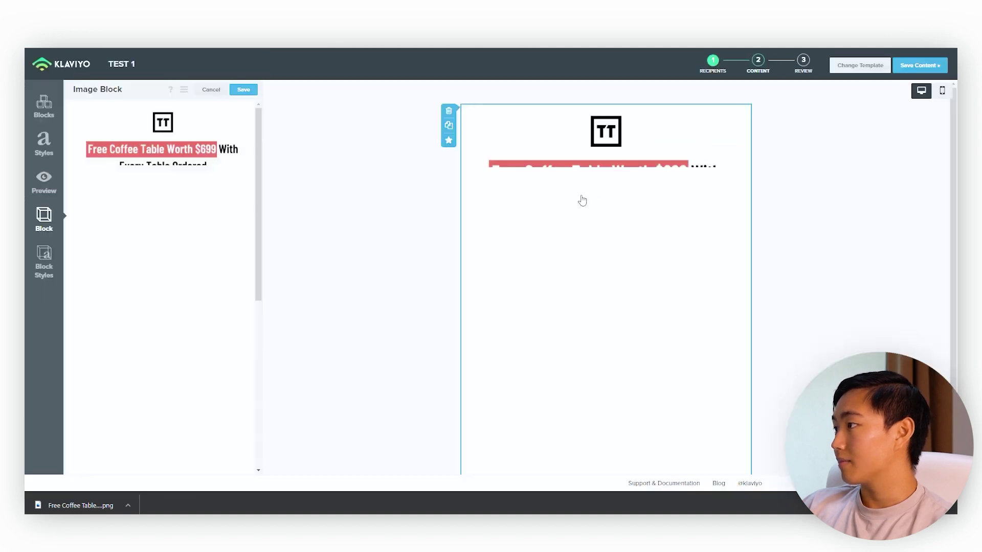
- Examine the uploaded email image from the headline down to the customer reviews and closing "Order Today" button
{"action": "scroll", "coordinate": [608, 230], "scroll_direction": "down", "scroll_amount": 4}
{"action": "scroll", "coordinate": [611, 242], "scroll_direction": "down", "scroll_amount": 5}
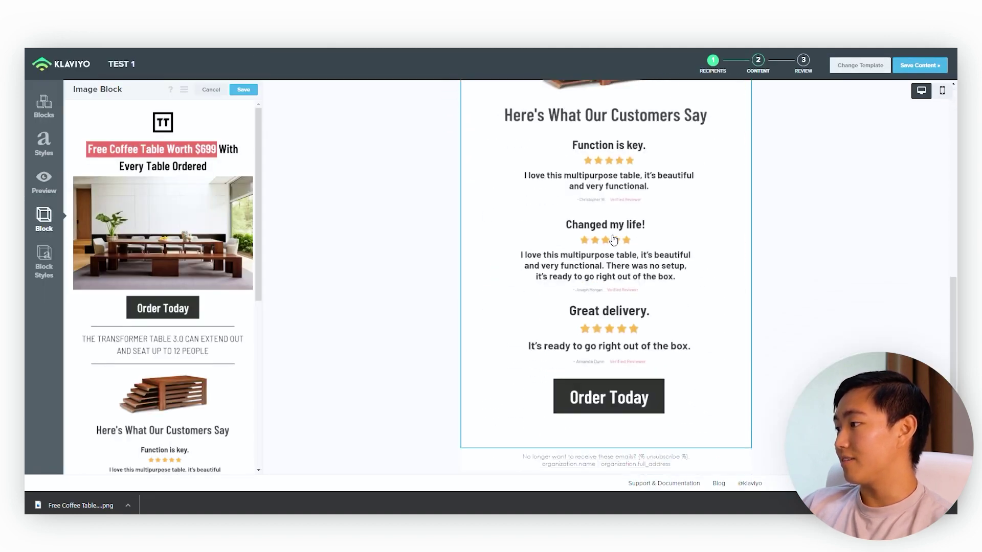
{"action": "scroll", "coordinate": [612, 239], "scroll_direction": "up", "scroll_amount": 8}
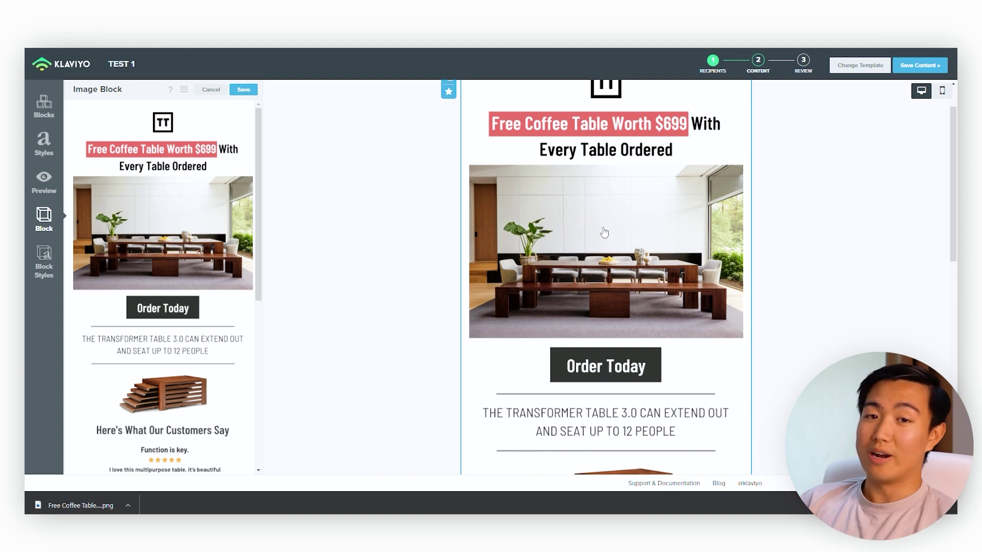
{"action": "scroll", "coordinate": [604, 232], "scroll_direction": "down", "scroll_amount": 10}
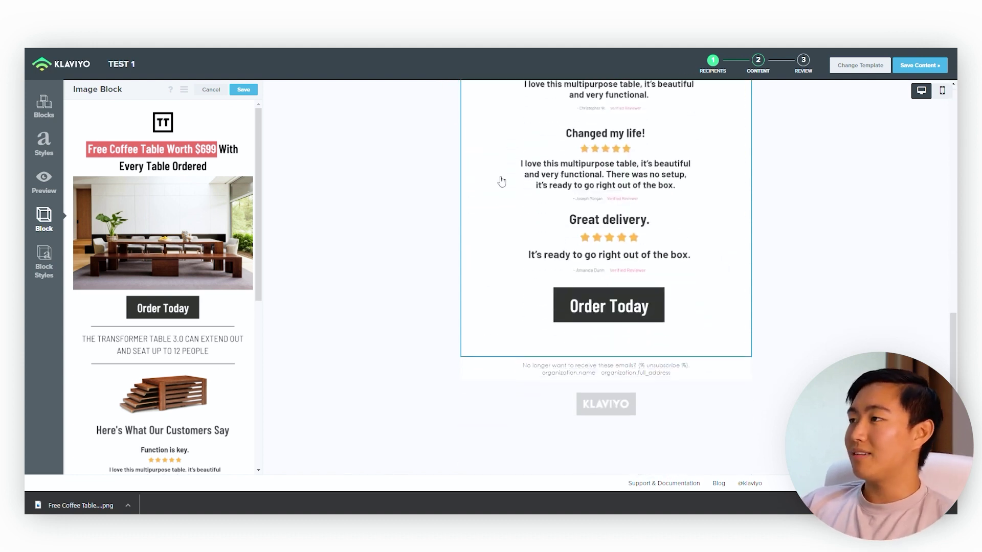
{"action": "scroll", "coordinate": [205, 265], "scroll_direction": "down", "scroll_amount": 3}
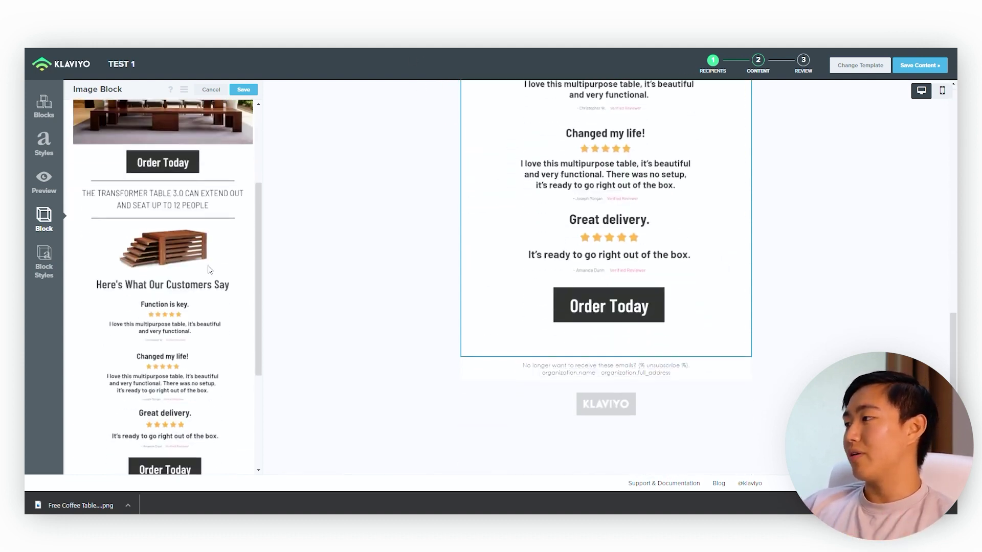
{"action": "scroll", "coordinate": [603, 255], "scroll_direction": "up", "scroll_amount": 7}
{"action": "scroll", "coordinate": [604, 256], "scroll_direction": "down", "scroll_amount": 3}
{"action": "scroll", "coordinate": [604, 257], "scroll_direction": "down", "scroll_amount": 5}
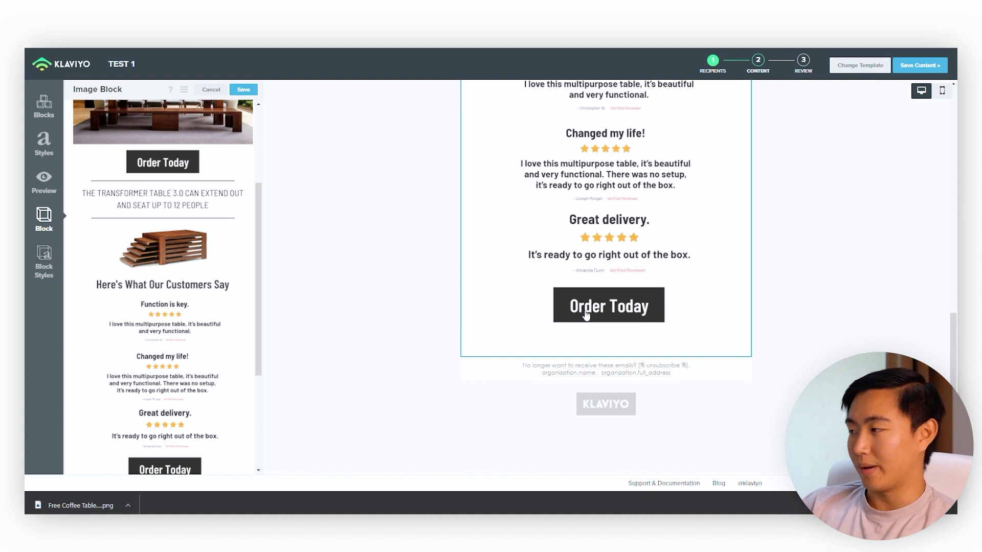
{"action": "scroll", "coordinate": [586, 314], "scroll_direction": "up", "scroll_amount": 15}
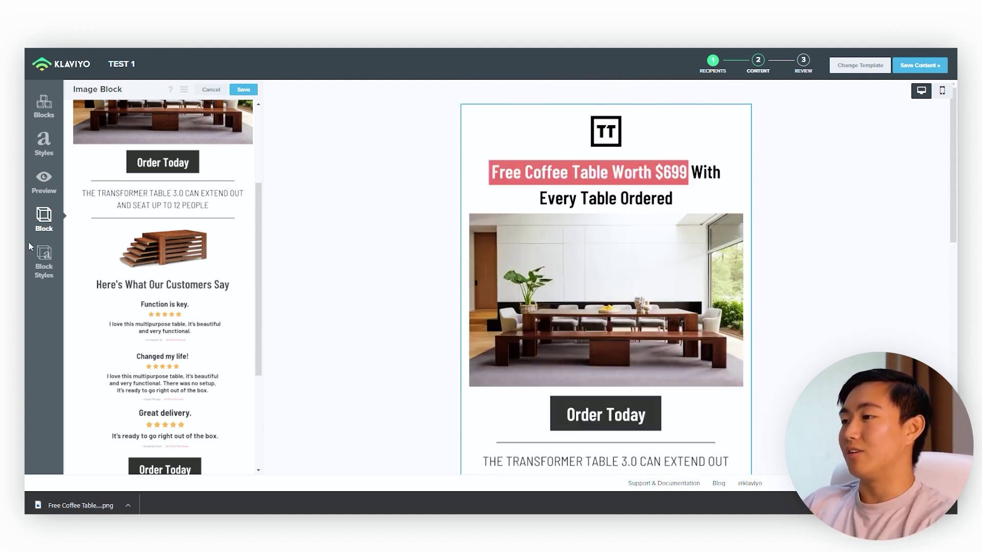
{"action": "scroll", "coordinate": [162, 320], "scroll_direction": "down", "scroll_amount": 3}
{"action": "left_click", "coordinate": [182, 392]}
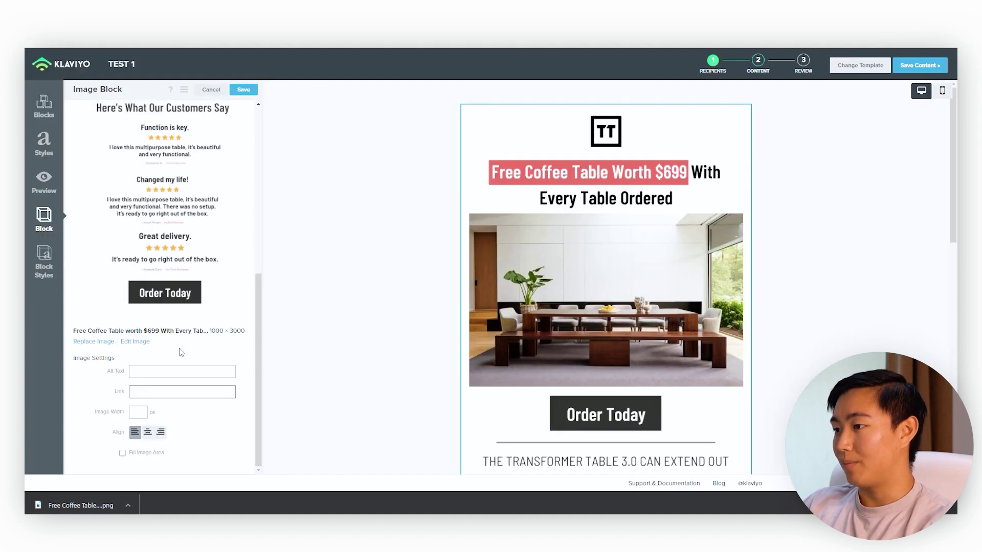
{"action": "key", "text": "ctrl+v"}
{"action": "scroll", "coordinate": [366, 286], "scroll_direction": "down", "scroll_amount": 5}
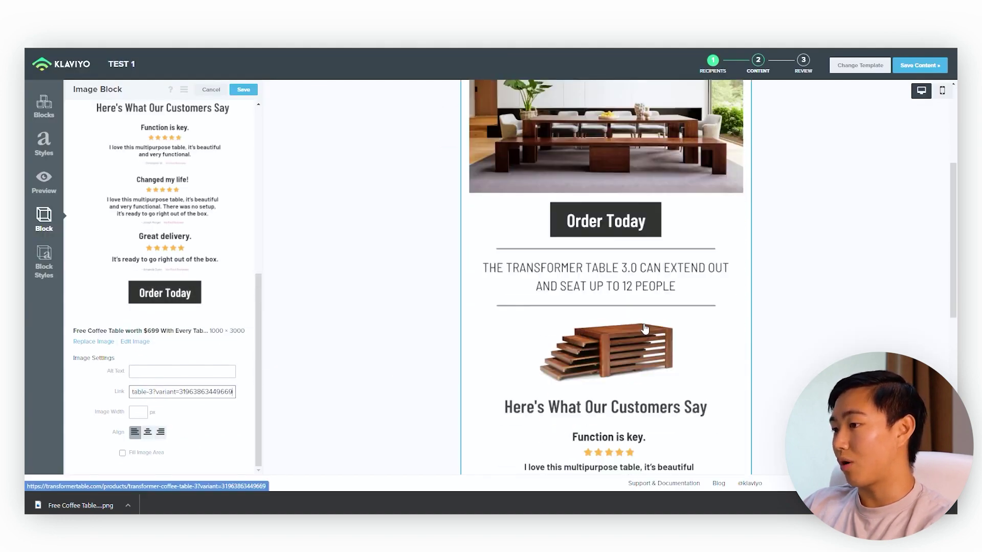
{"action": "scroll", "coordinate": [366, 286], "scroll_direction": "up", "scroll_amount": 3}
{"action": "left_click", "coordinate": [243, 89]}
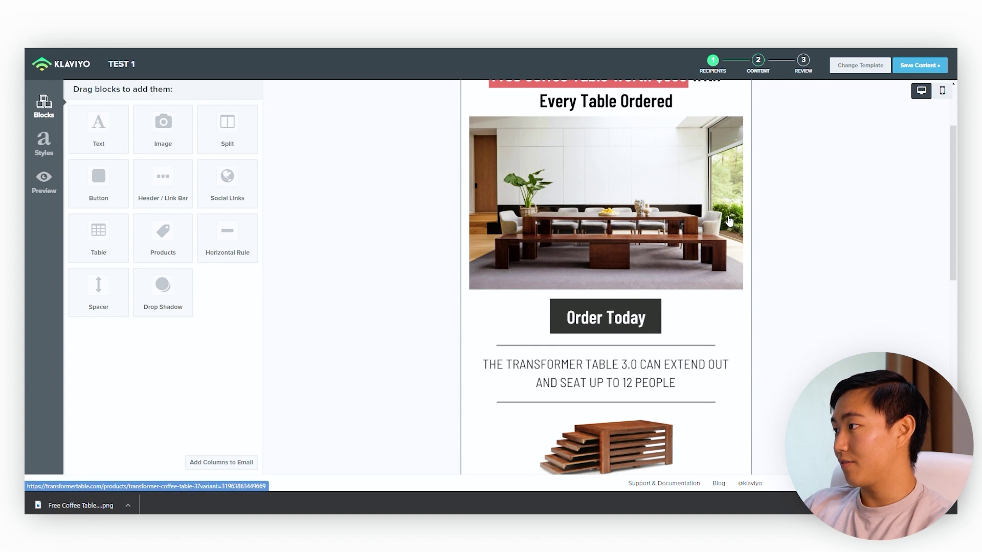
- Crop the email image to 1000 × 1457, ending below the feature text, and save the edited image
{"action": "left_click", "coordinate": [476, 256]}
{"action": "scroll", "coordinate": [74, 409], "scroll_direction": "down", "scroll_amount": 10}
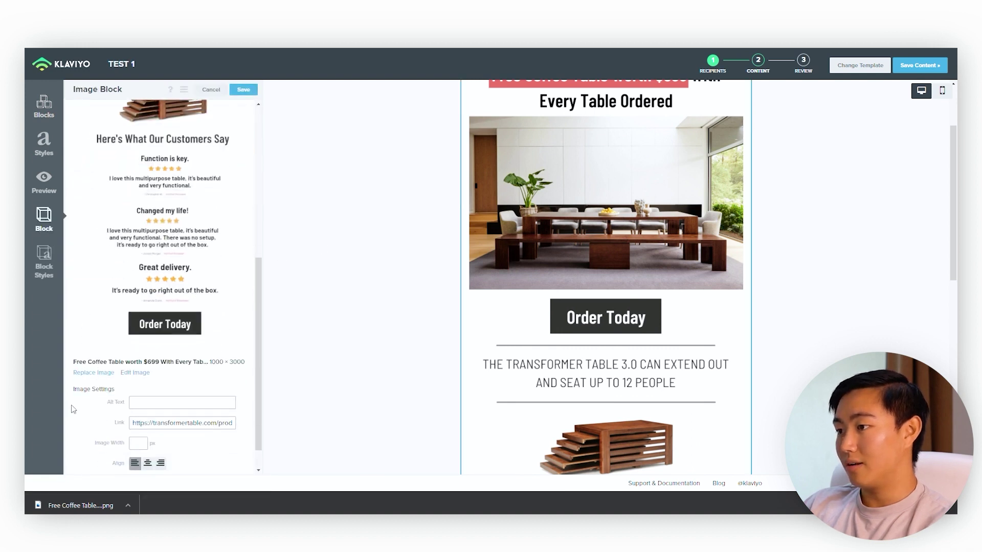
{"action": "left_click", "coordinate": [125, 375]}
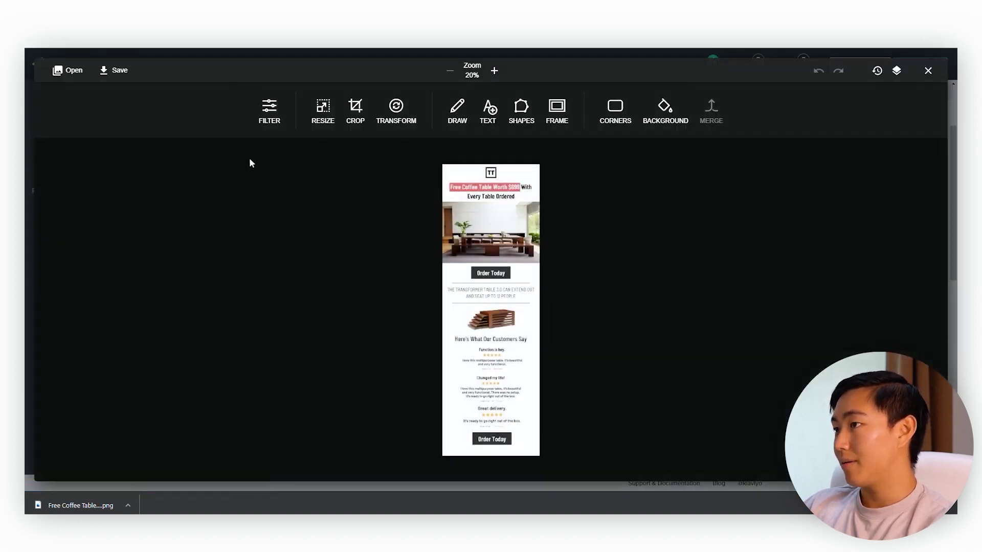
{"action": "left_click", "coordinate": [355, 120]}
{"action": "left_click_drag", "start_coordinate": [502, 324], "coordinate": [484, 306]}
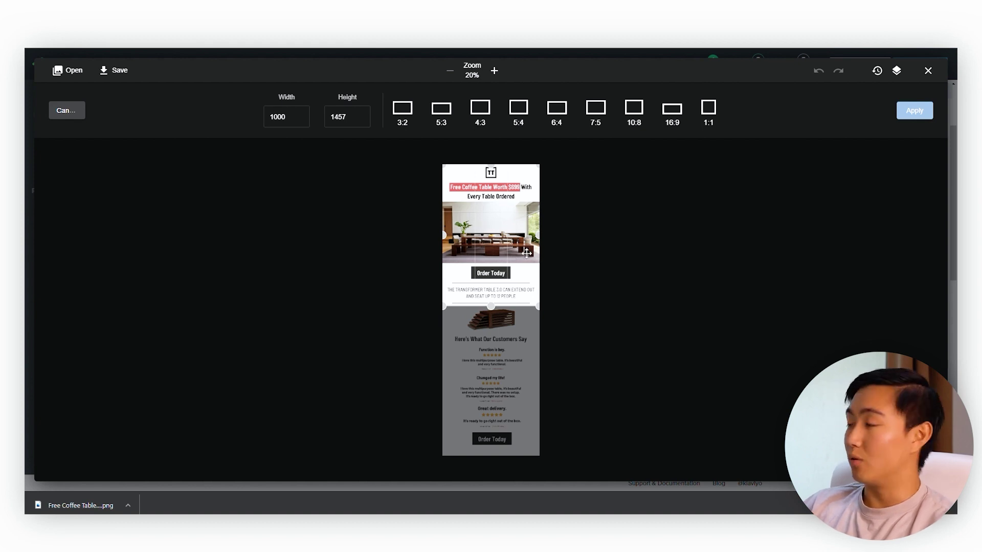
{"action": "key", "text": "Return"}
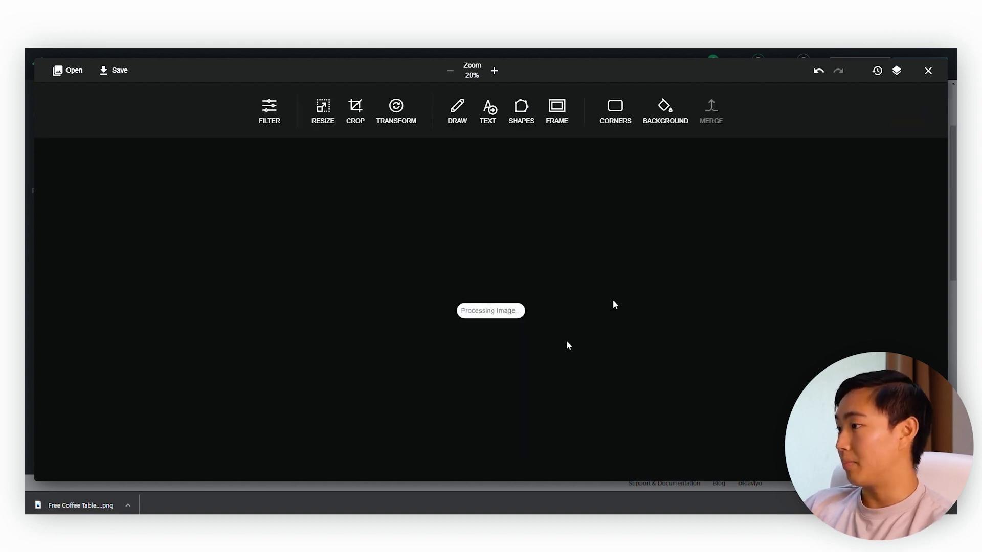
{"action": "left_click", "coordinate": [116, 74]}
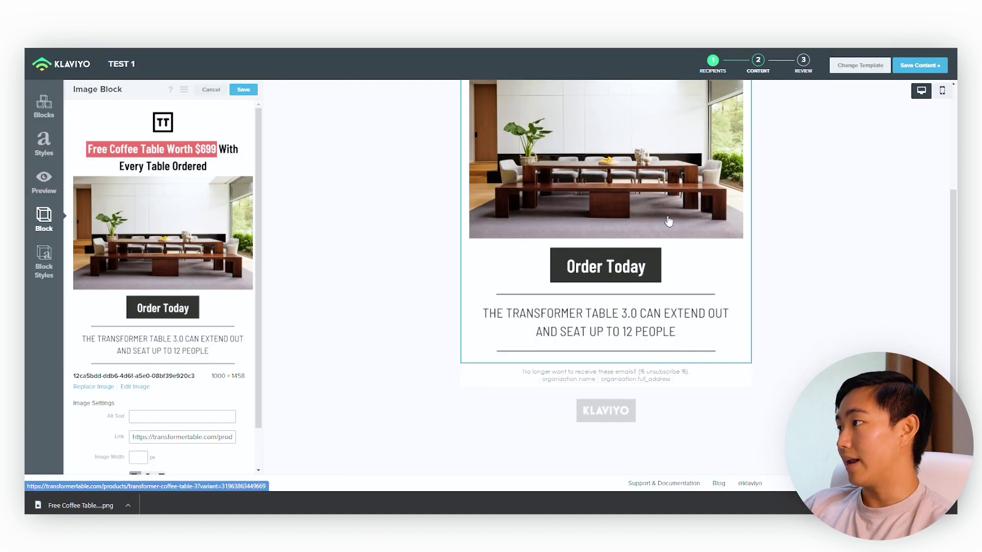
{"action": "scroll", "coordinate": [603, 252], "scroll_direction": "down", "scroll_amount": 3}
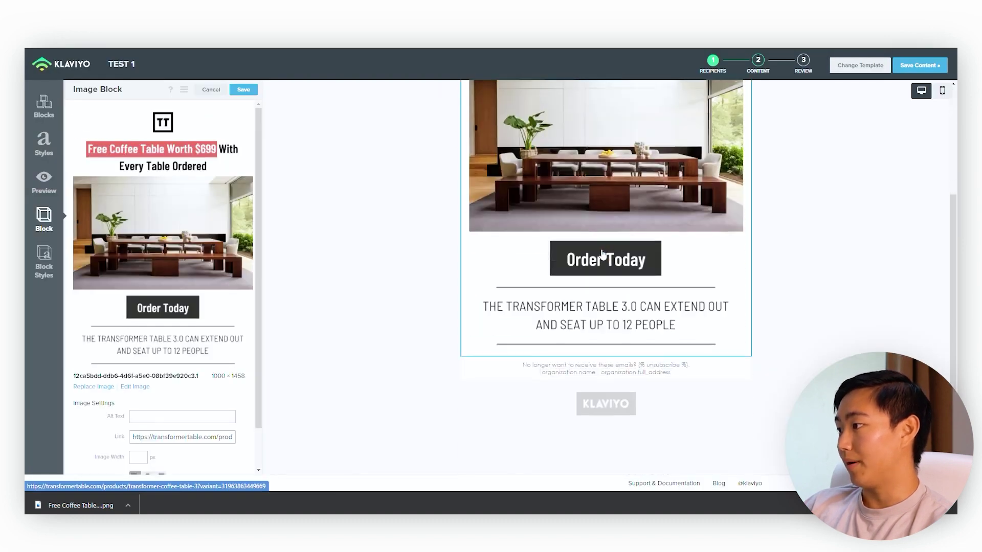
- Set the cropped top image's link to "CTA 1" and duplicate its image block
{"action": "triple_click", "coordinate": [174, 437]}
{"action": "type", "text": "CTA 1"}
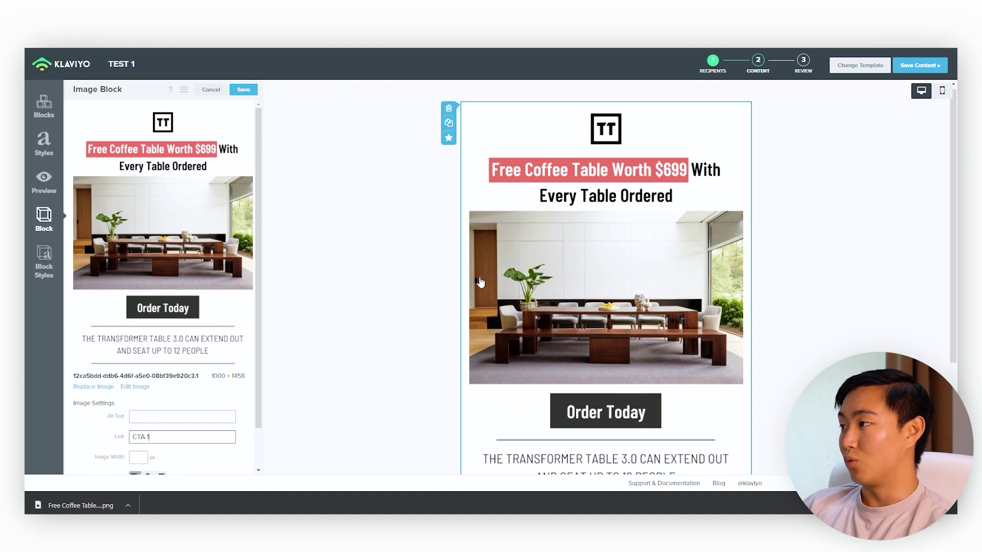
{"action": "scroll", "coordinate": [504, 295], "scroll_direction": "down", "scroll_amount": 3}
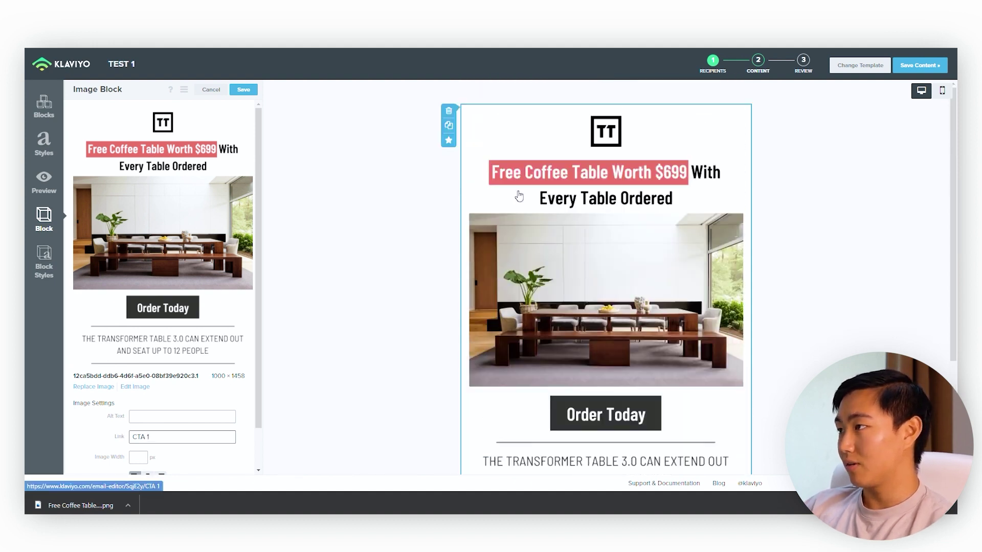
{"action": "left_click", "coordinate": [448, 126]}
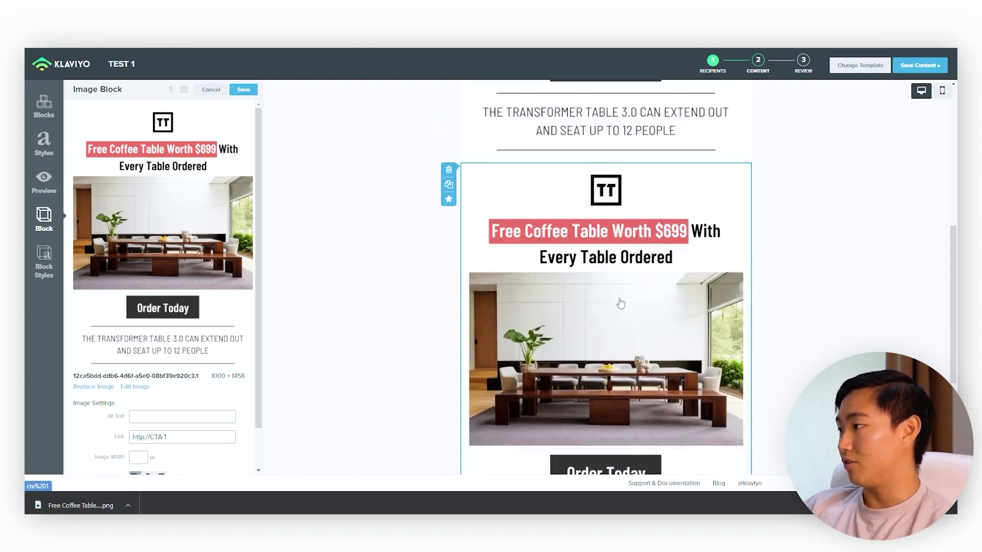
- Replace the duplicate block's image with the full-length "Free Coffee Table worth $699 With Every Table Ordered" from the image library
{"action": "scroll", "coordinate": [376, 288], "scroll_direction": "down", "scroll_amount": 4}
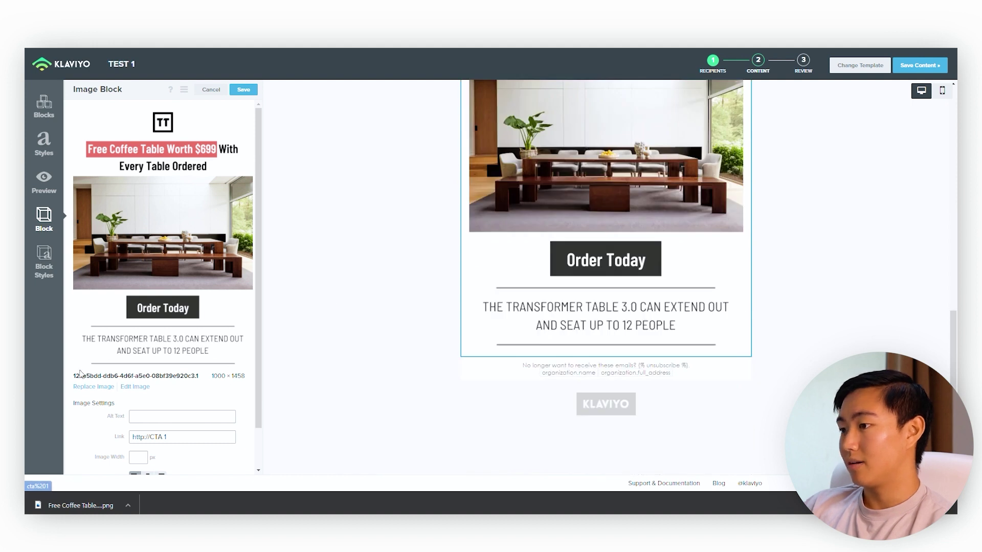
{"action": "left_click", "coordinate": [92, 387]}
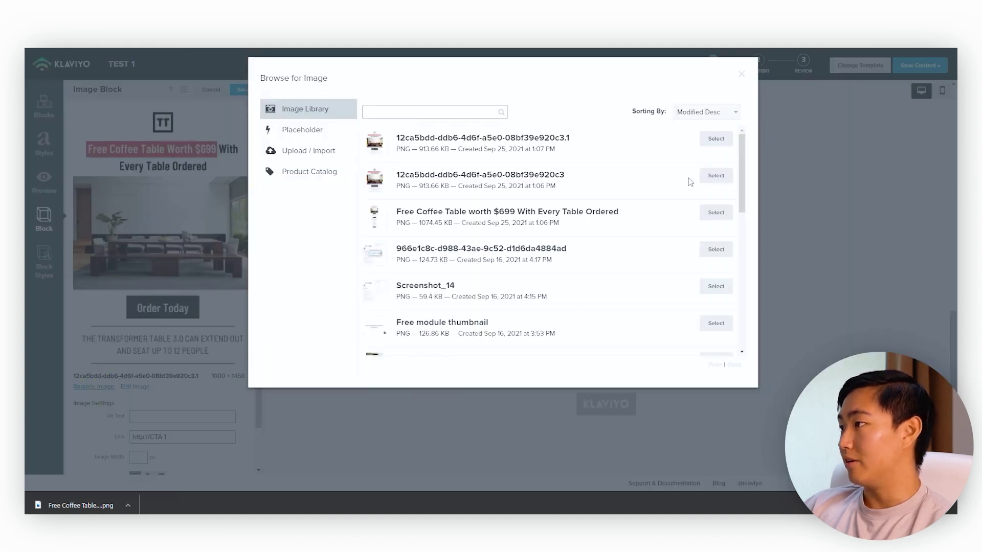
{"action": "left_click", "coordinate": [715, 212]}
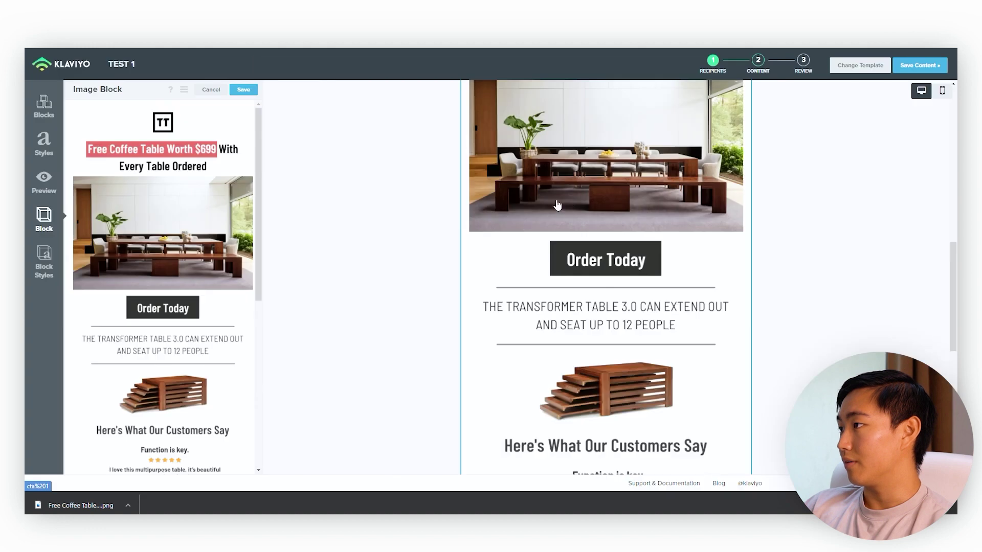
- Crop the second block's image to 1000 × 1524, keeping the part from the folded wooden table through the closing "Order Today" button
{"action": "scroll", "coordinate": [626, 224], "scroll_direction": "down", "scroll_amount": 6}
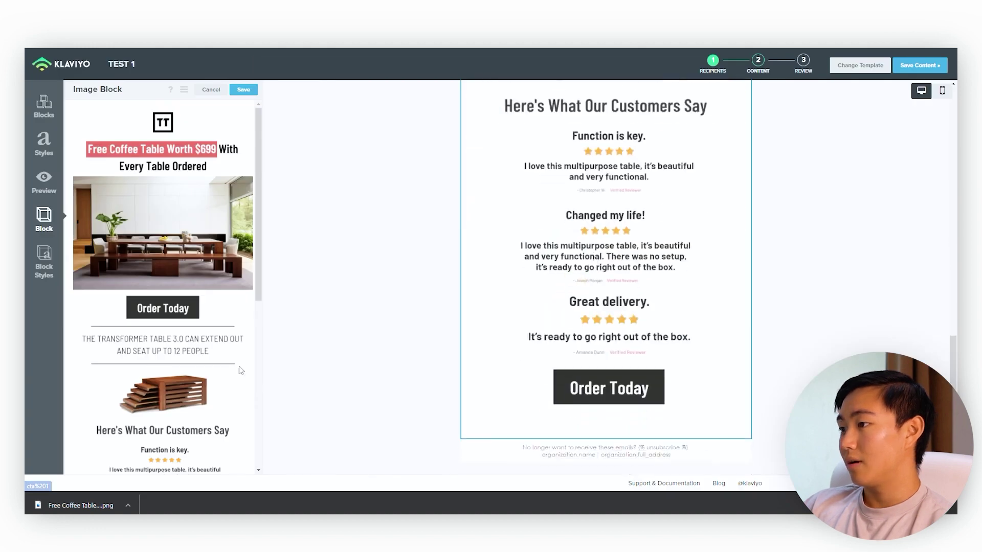
{"action": "scroll", "coordinate": [128, 300], "scroll_direction": "down", "scroll_amount": 8}
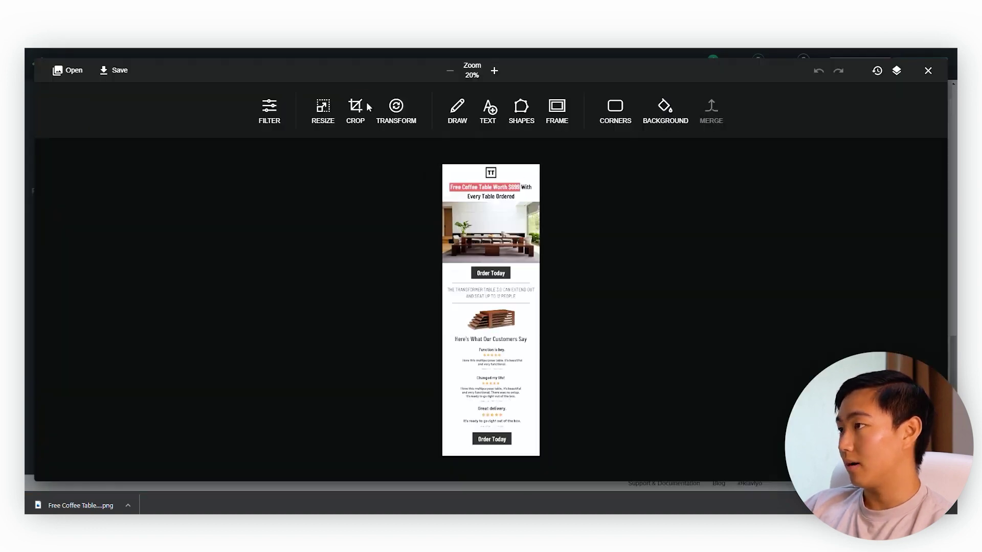
{"action": "left_click", "coordinate": [358, 104]}
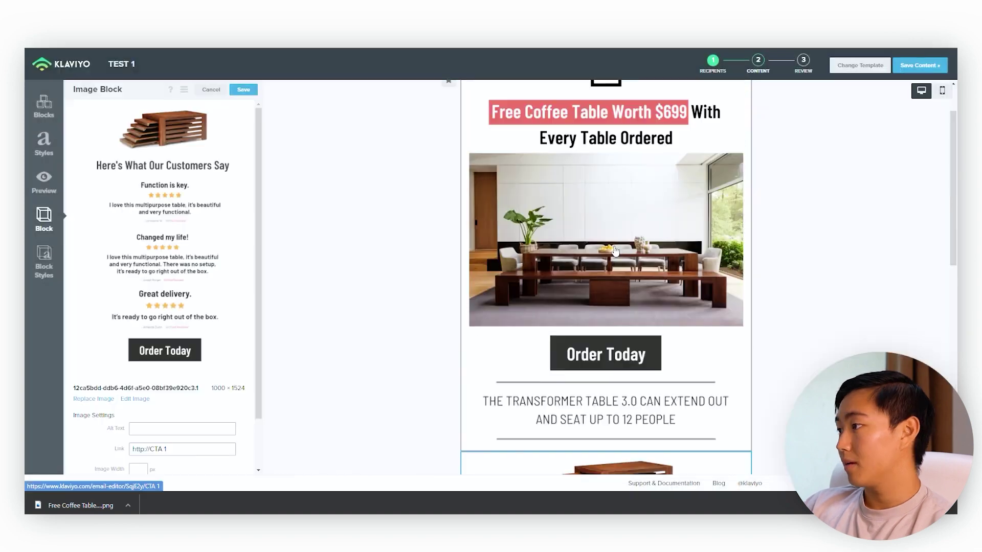
- Examine how the two stacked image sections join, from the headline through the customer reviews
{"action": "scroll", "coordinate": [615, 250], "scroll_direction": "down", "scroll_amount": 9}
{"action": "scroll", "coordinate": [632, 220], "scroll_direction": "up", "scroll_amount": 7}
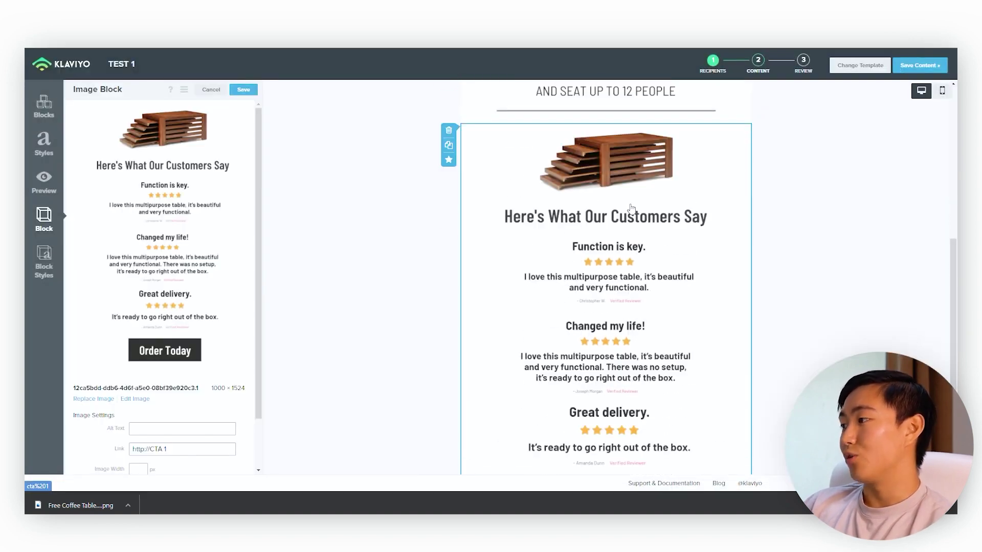
{"action": "scroll", "coordinate": [564, 257], "scroll_direction": "down", "scroll_amount": 7}
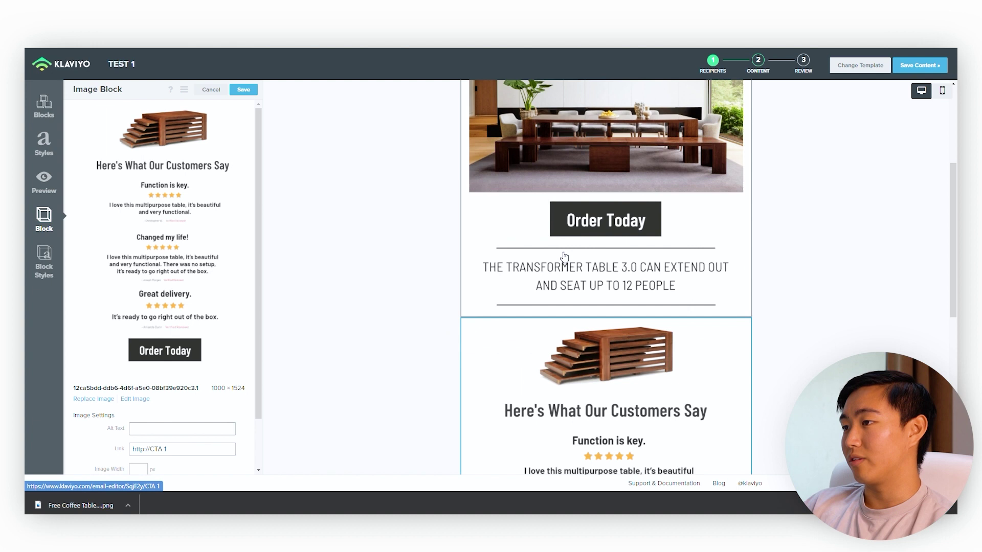
{"action": "scroll", "coordinate": [615, 239], "scroll_direction": "up", "scroll_amount": 3}
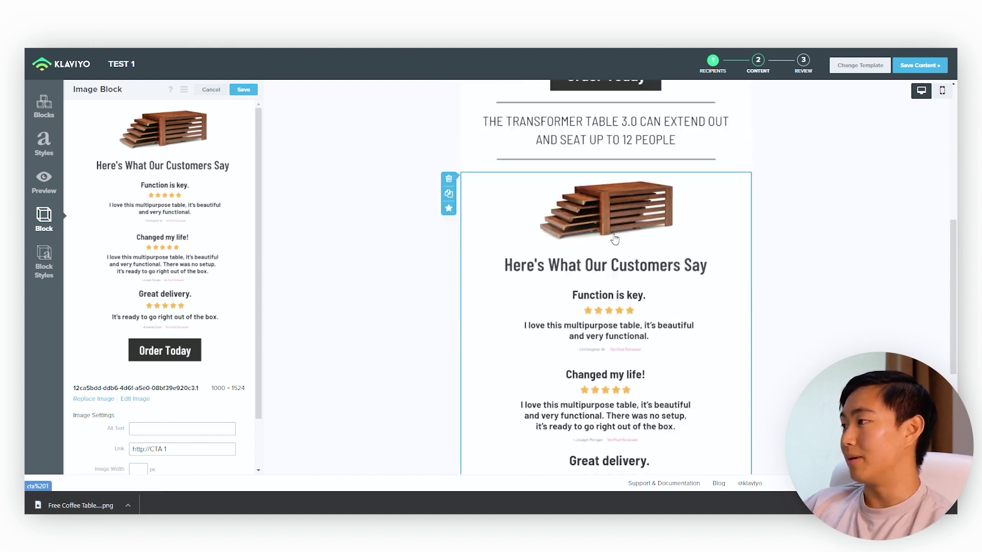
{"action": "scroll", "coordinate": [533, 286], "scroll_direction": "up", "scroll_amount": 6}
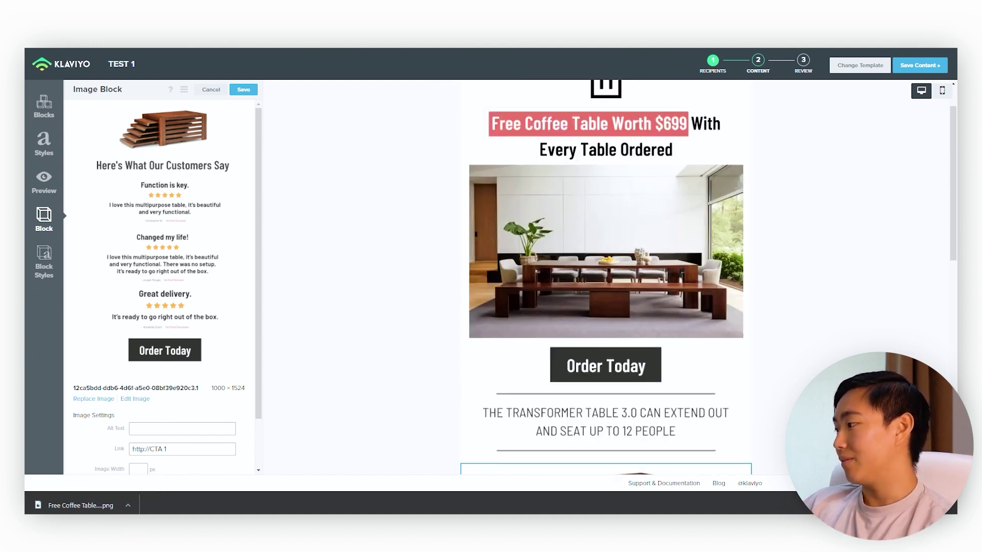